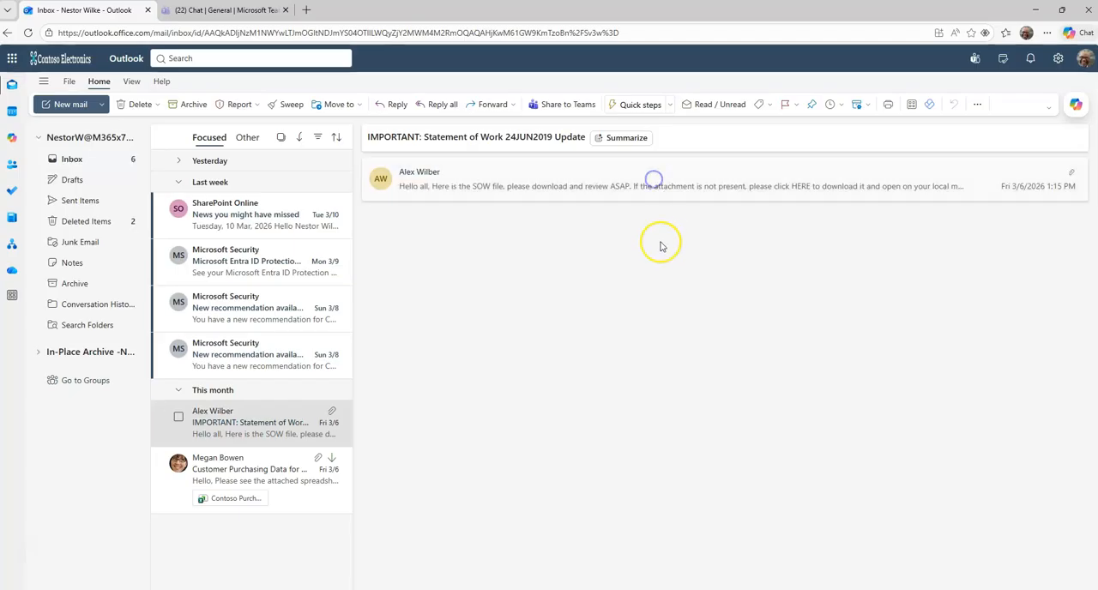
Step: Open the "IMPORTANT: Statement of Work 24JUN2019 Update" email and view its available report options
click(543, 189)
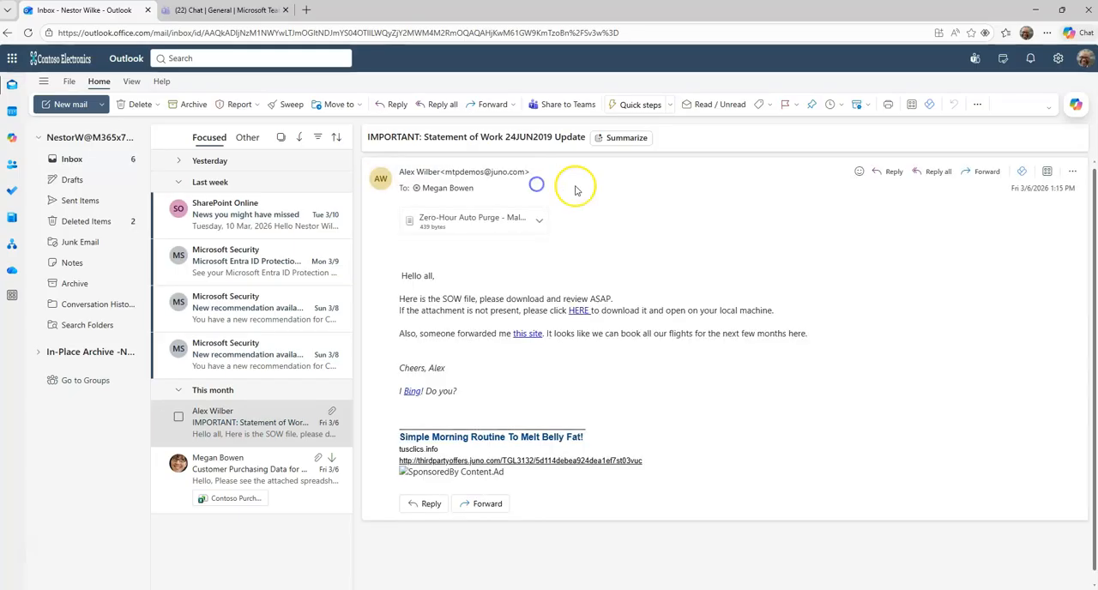
click(255, 105)
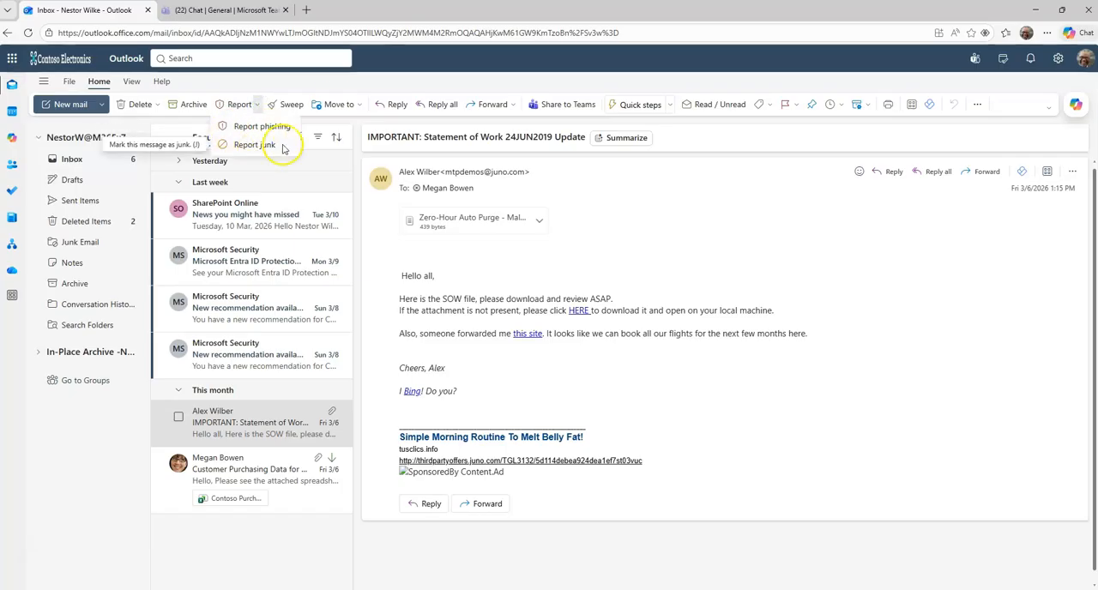
click(339, 86)
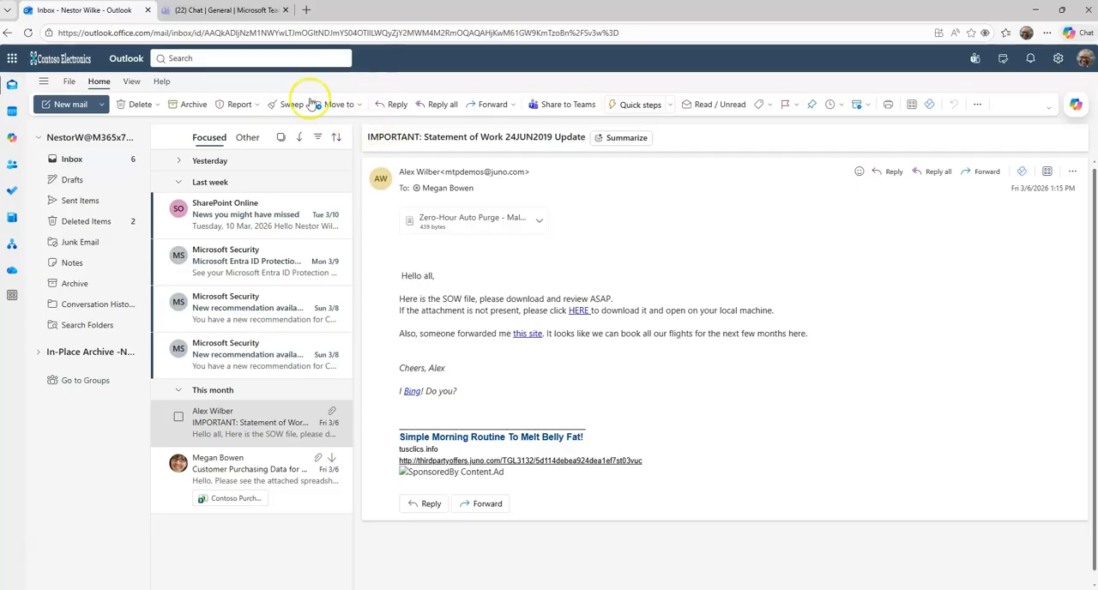
Step: Switch to Teams, review the security-risk report form for the "Good afternoon!" post in Contoso marketing's General channel, and close it without reporting
click(229, 9)
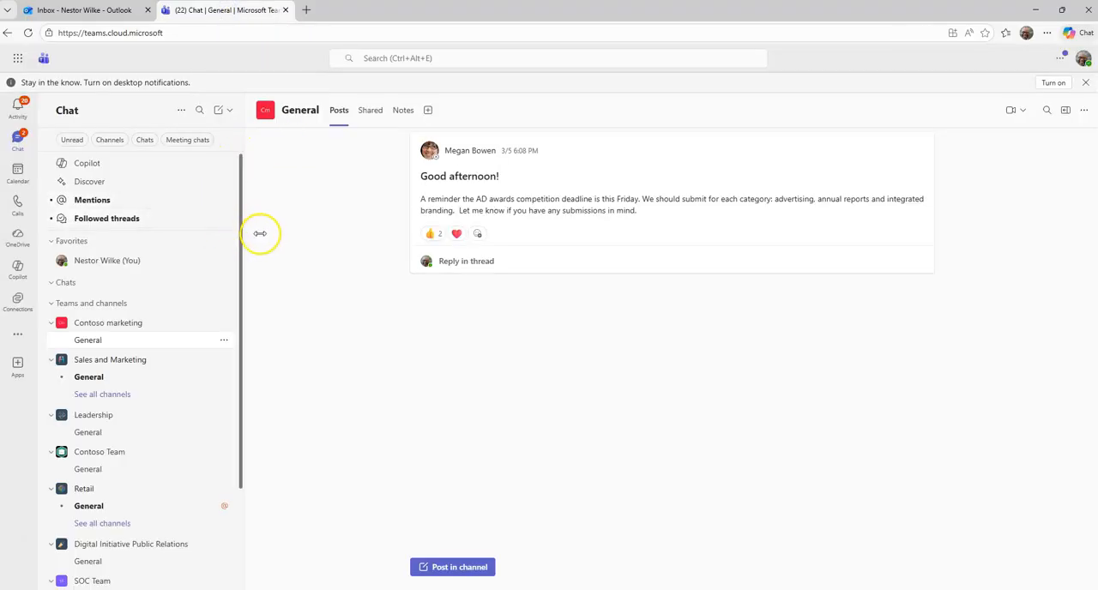
click(109, 13)
click(207, 12)
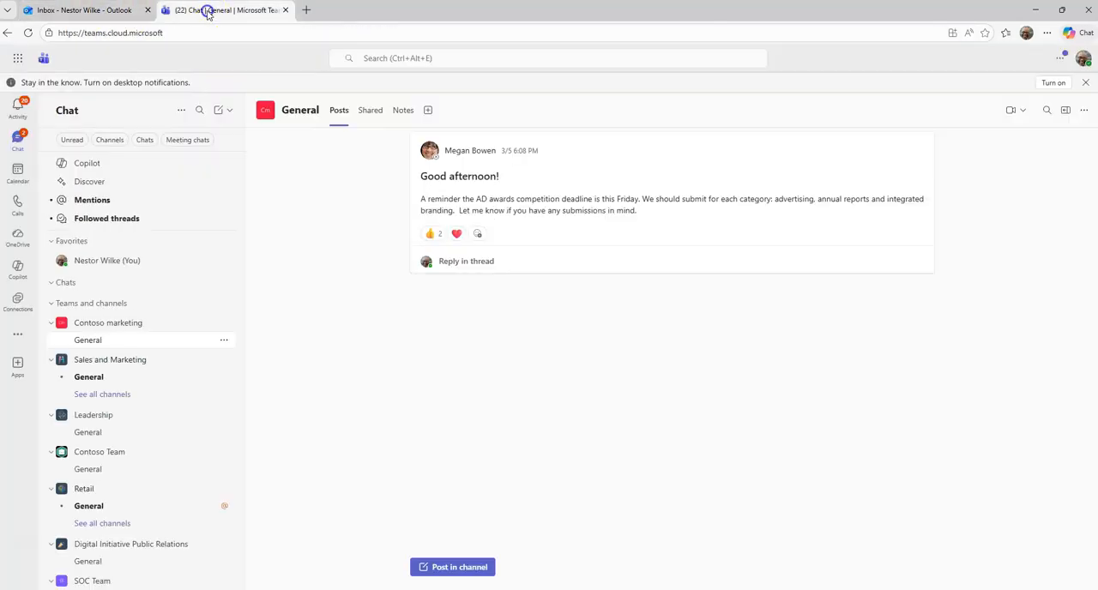
right_click(475, 203)
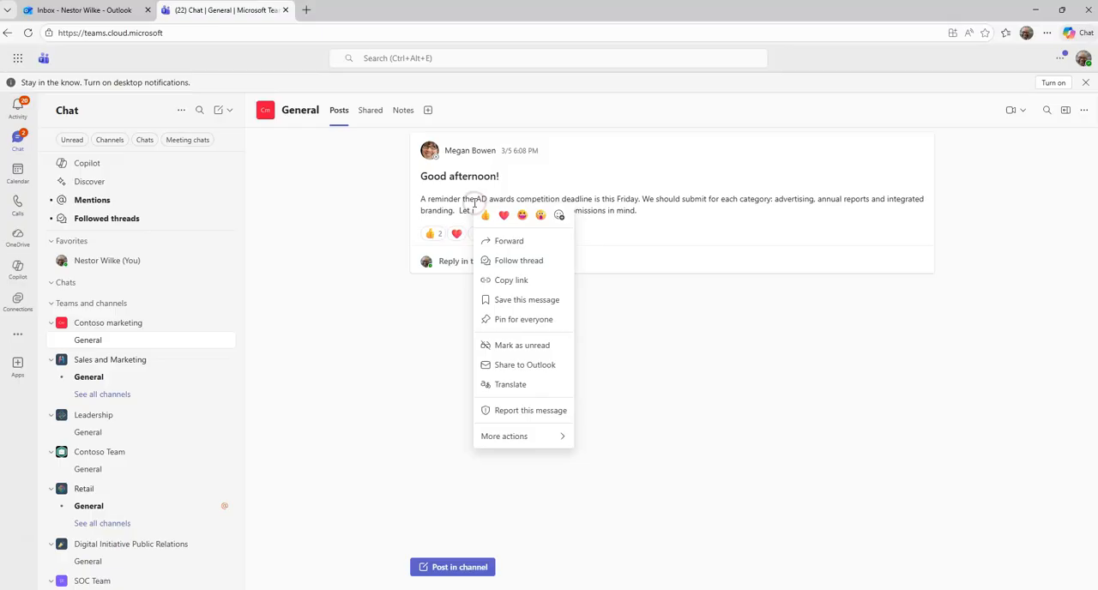
click(512, 410)
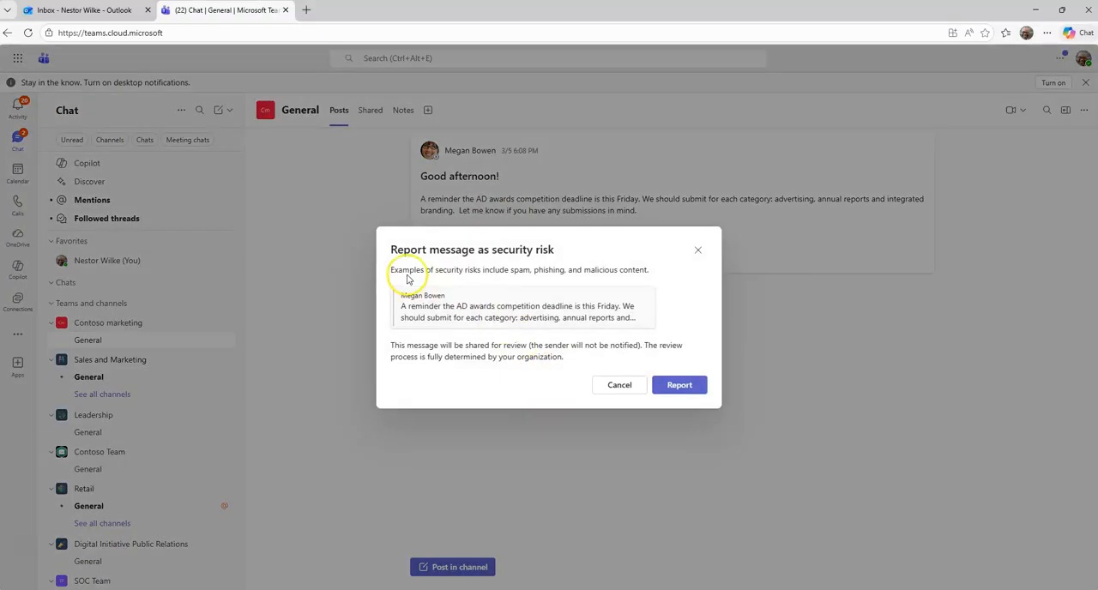
drag(395, 271, 625, 278)
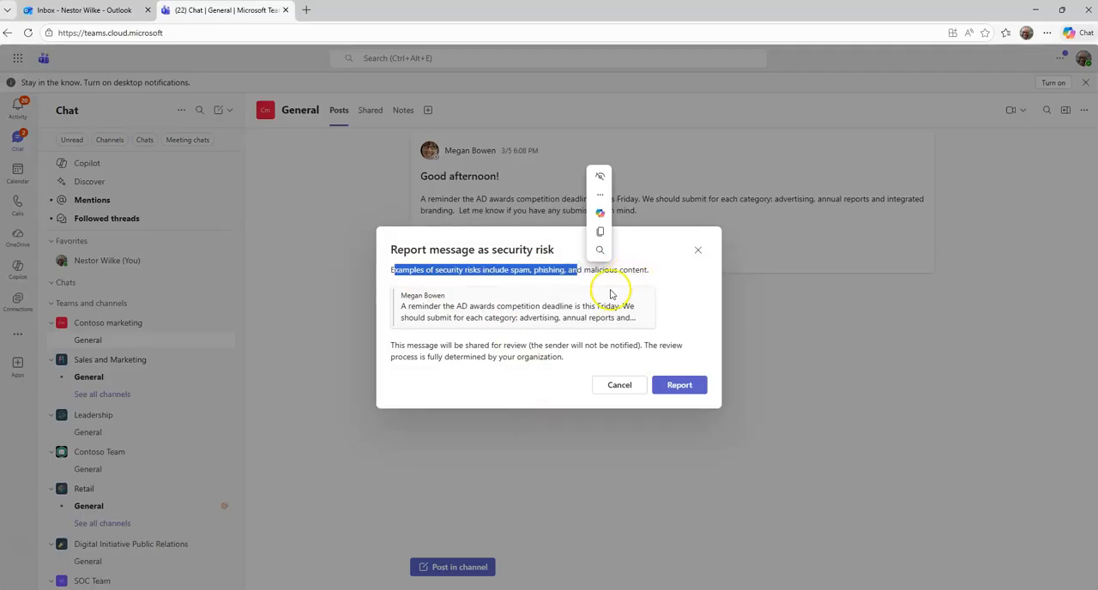
click(511, 322)
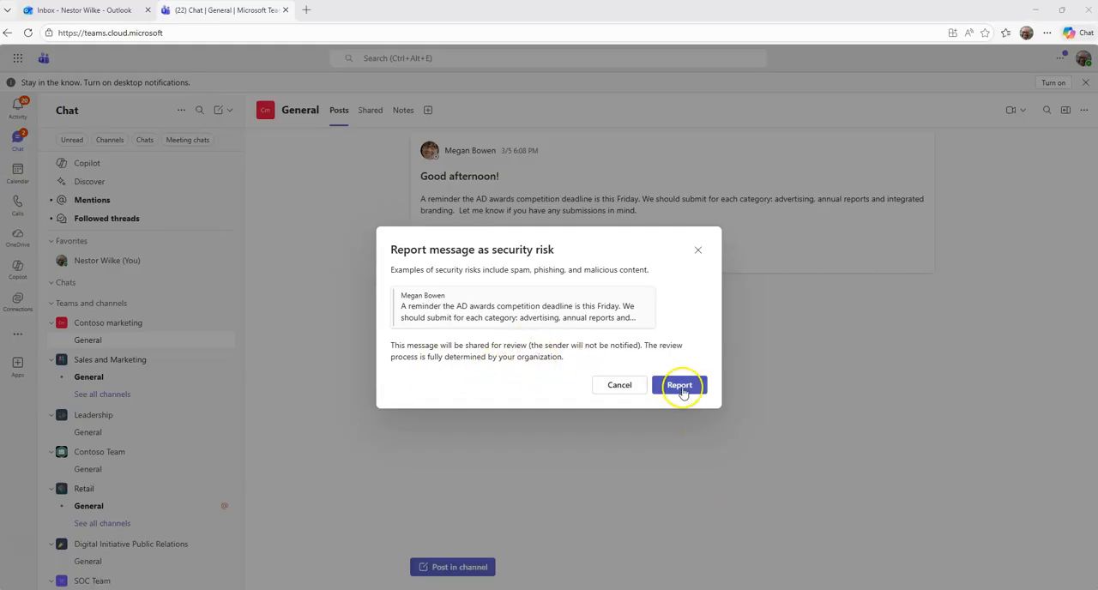
click(699, 252)
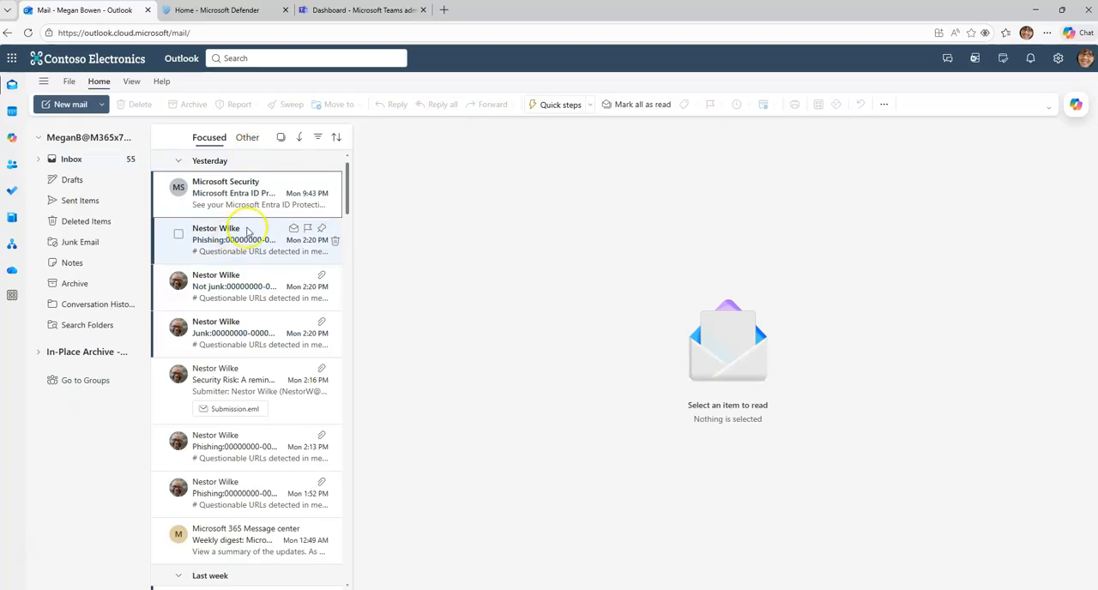
Step: Collapse the Yesterday, Last week and This month message groups in the administrator's Outlook inbox
click(178, 161)
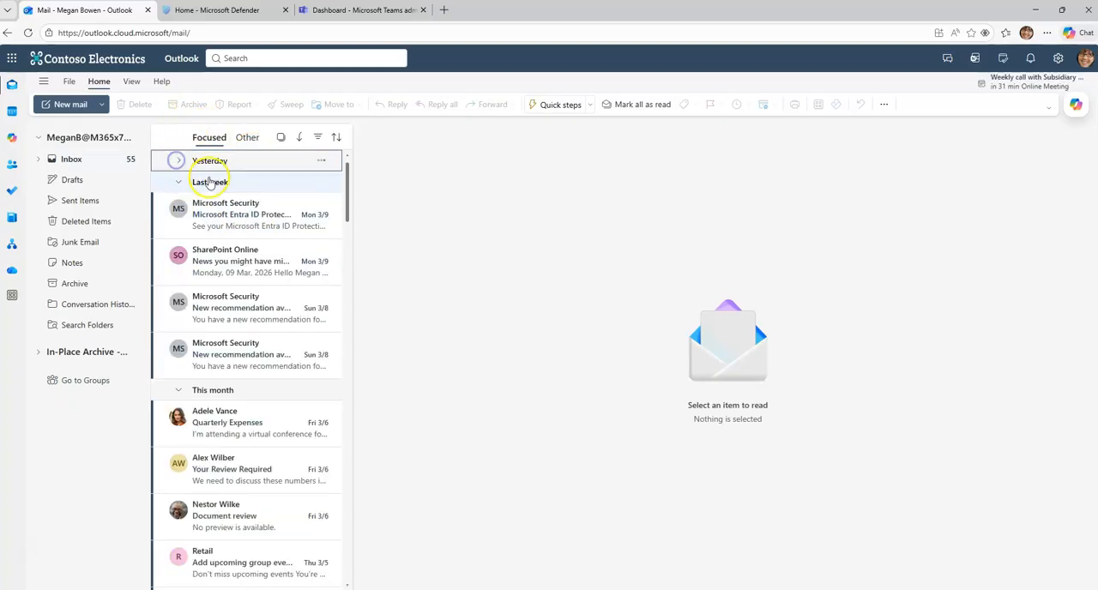
click(209, 181)
click(214, 205)
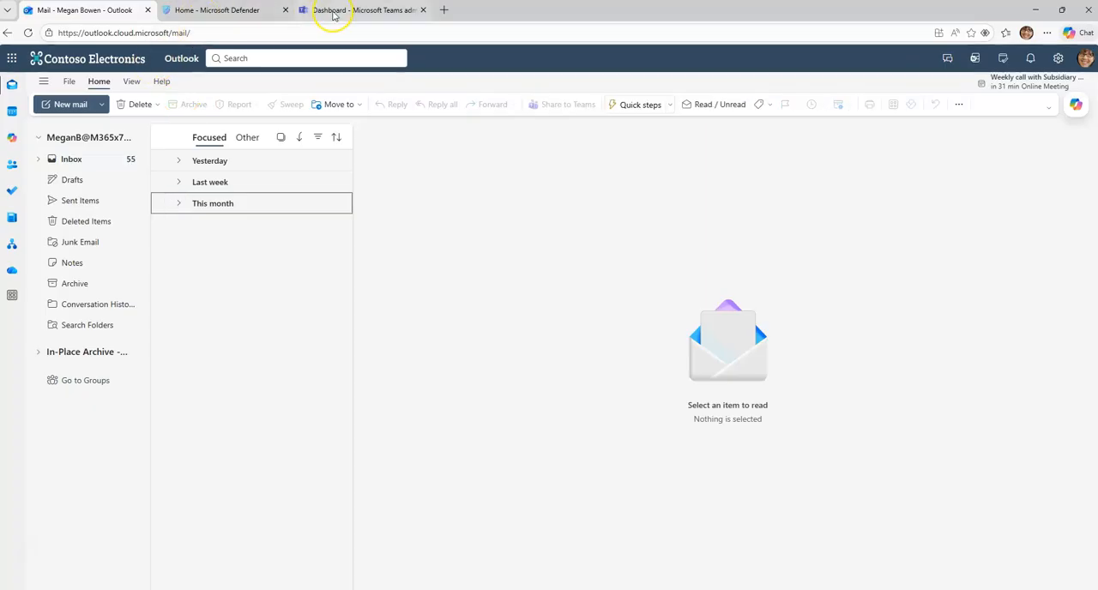
Step: Switch to the Teams admin center and open the Global (Org-wide default) messaging policy for editing
click(333, 14)
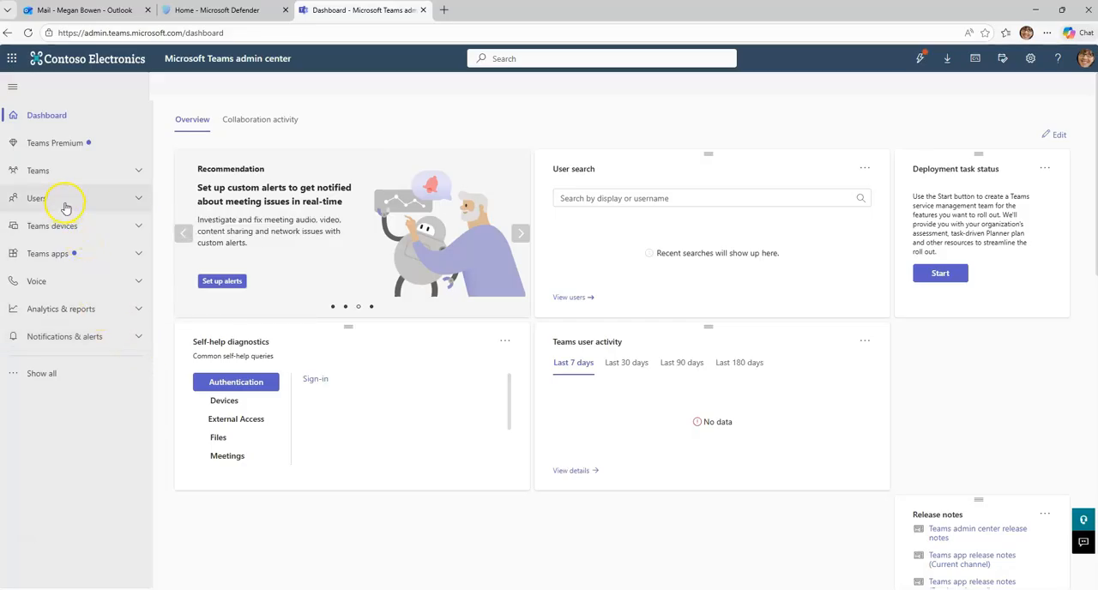
click(69, 175)
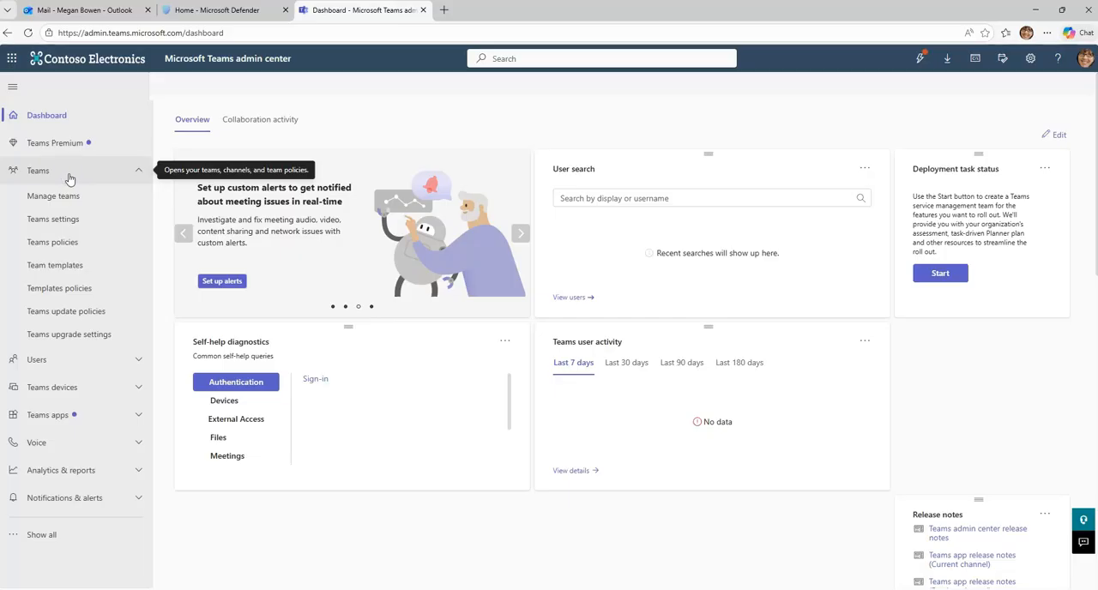
click(69, 172)
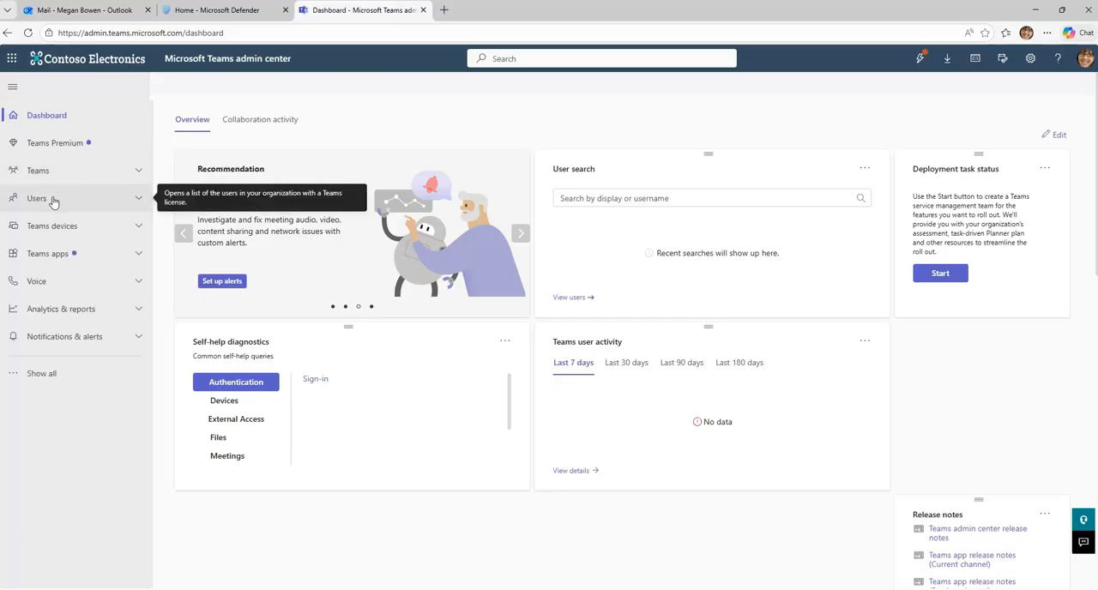
click(34, 374)
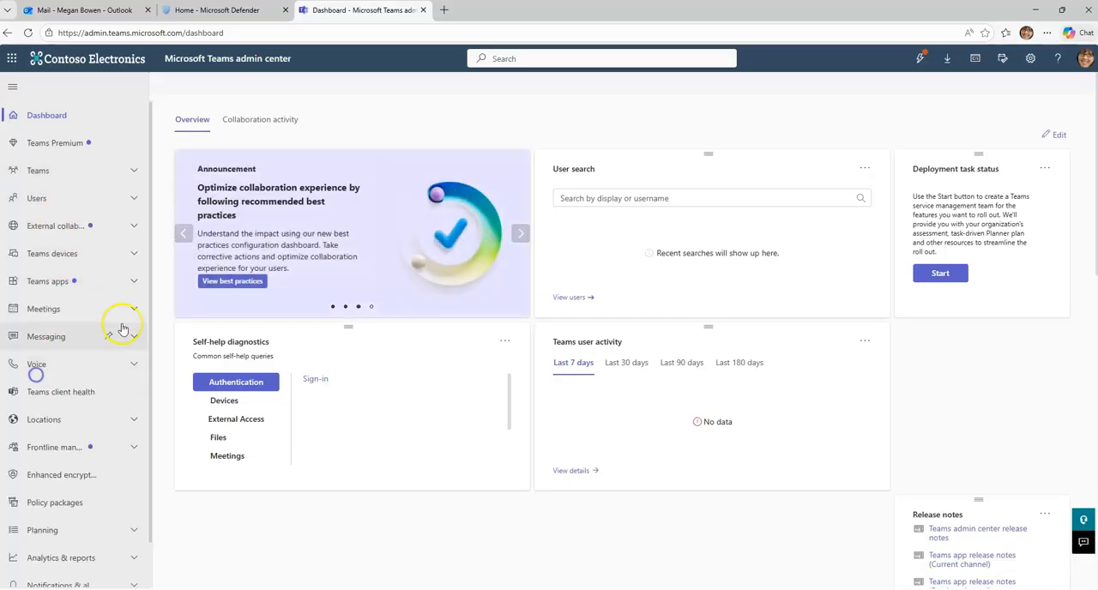
click(50, 337)
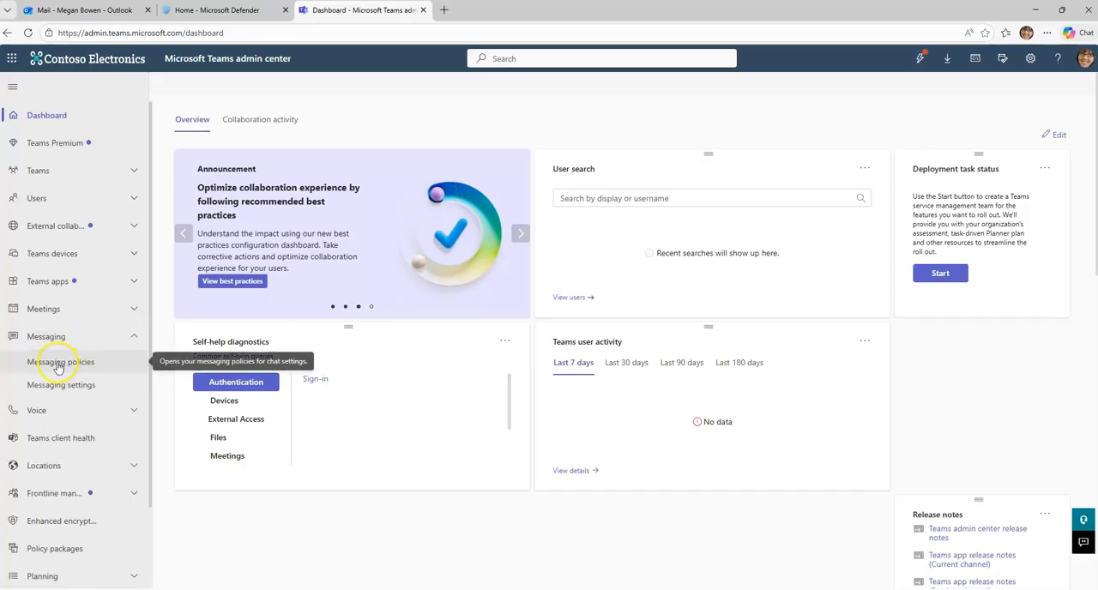
click(59, 362)
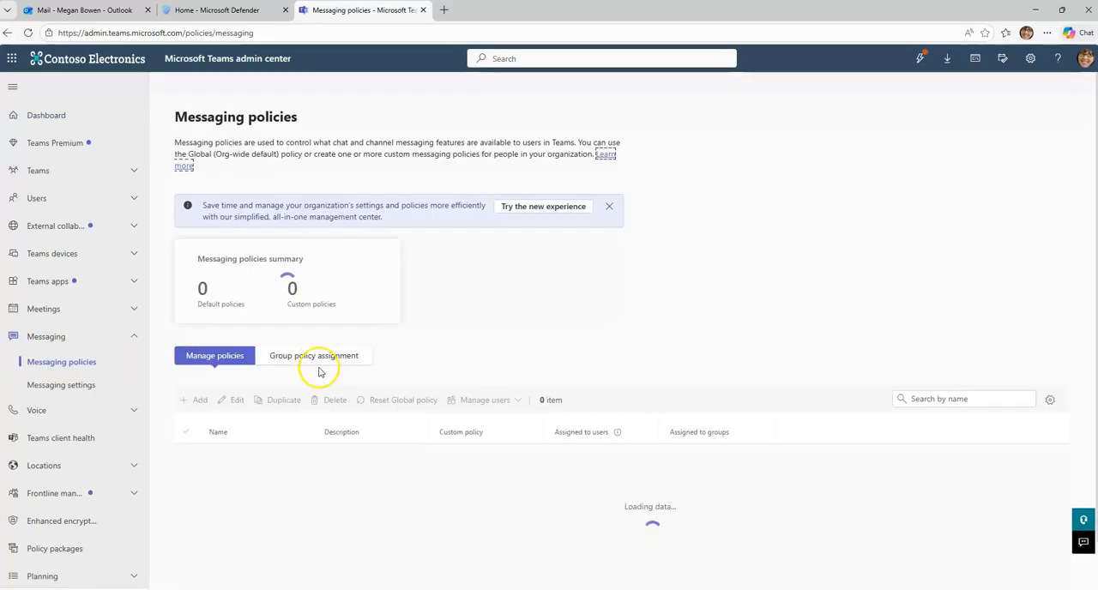
click(249, 454)
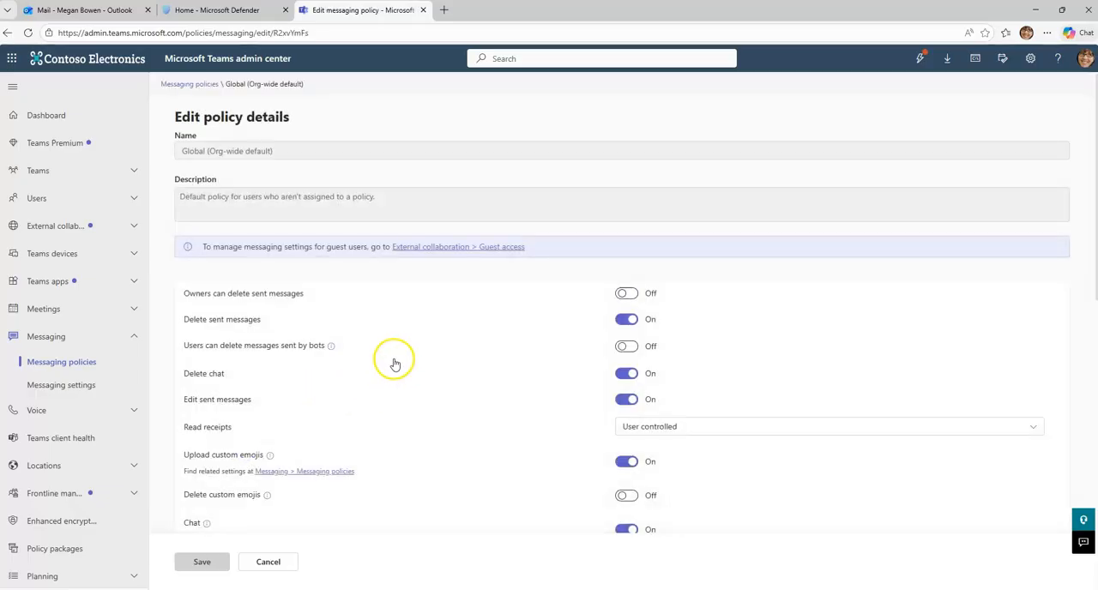
Step: Switch off "Report a security concern" in the policy, check the matching report option on the Teams post, and discard the policy change
scroll(399, 361, down, 10)
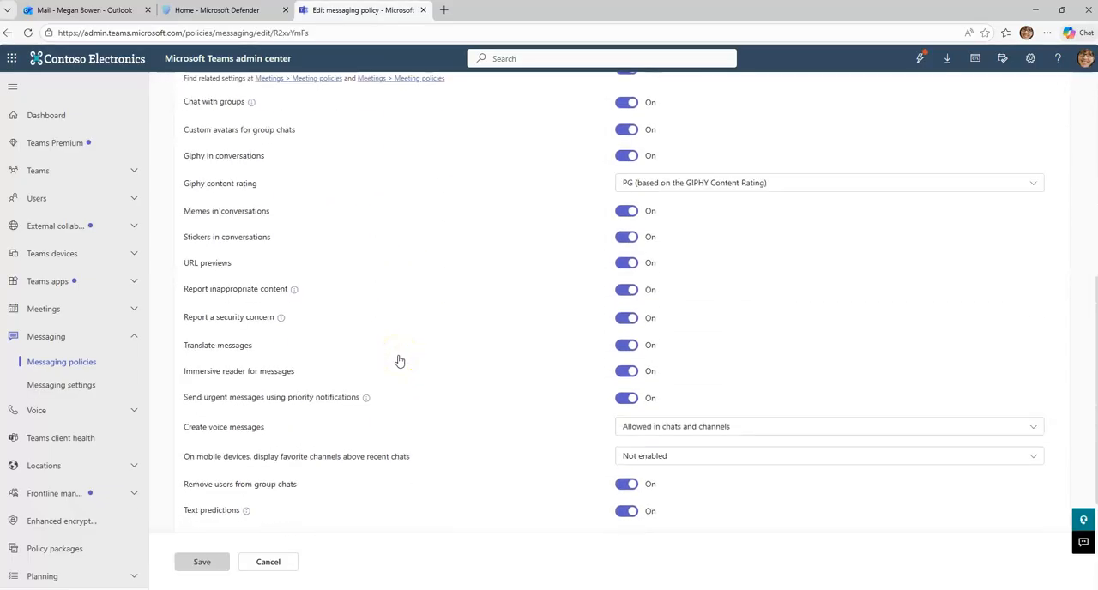
scroll(398, 363, up, 2)
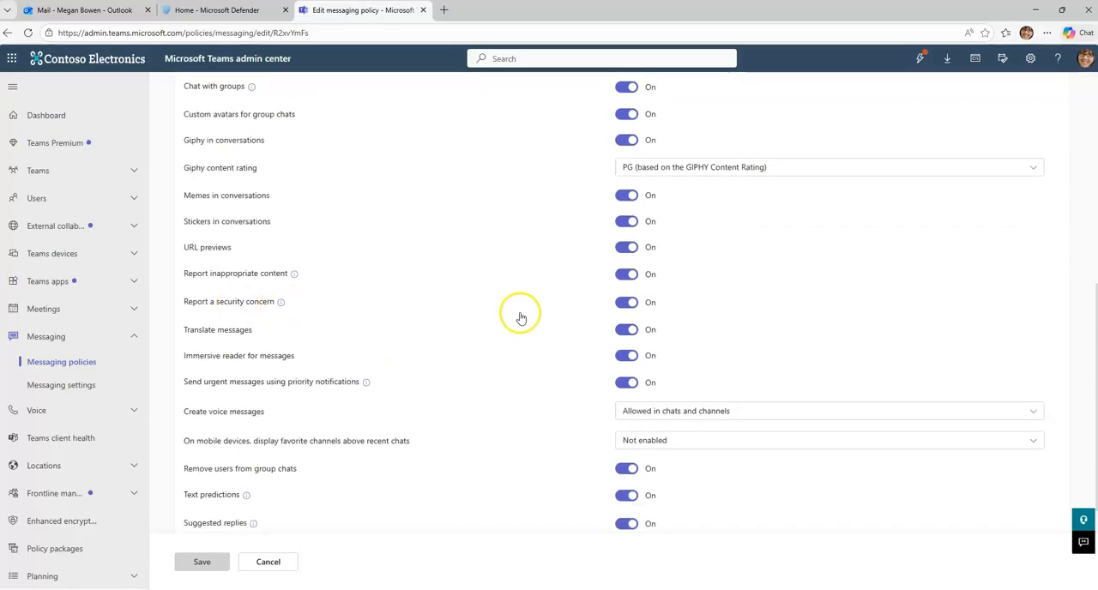
click(619, 311)
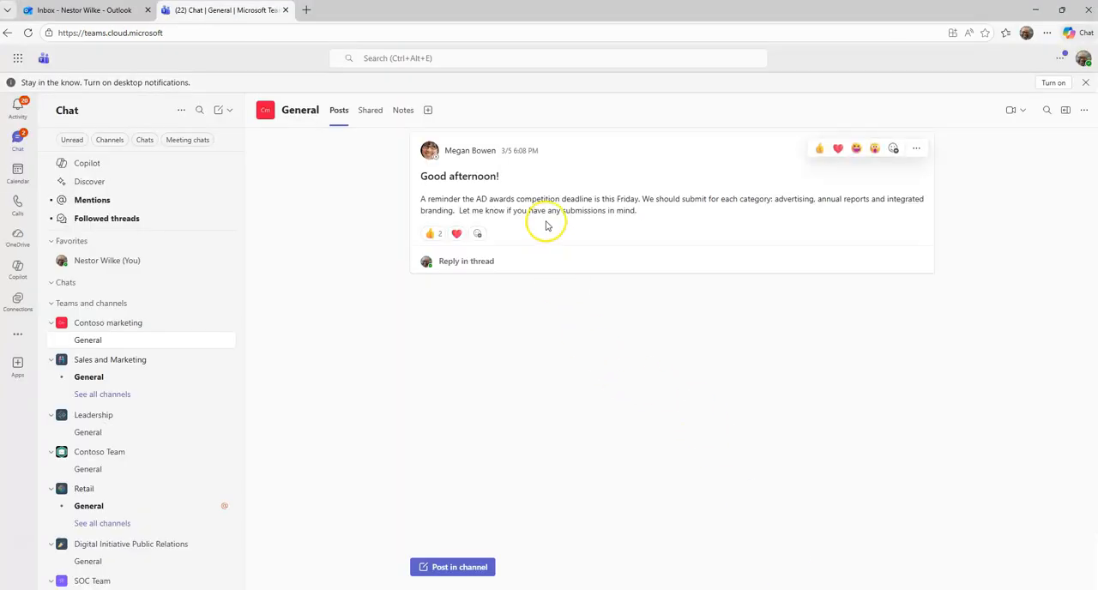
right_click(547, 221)
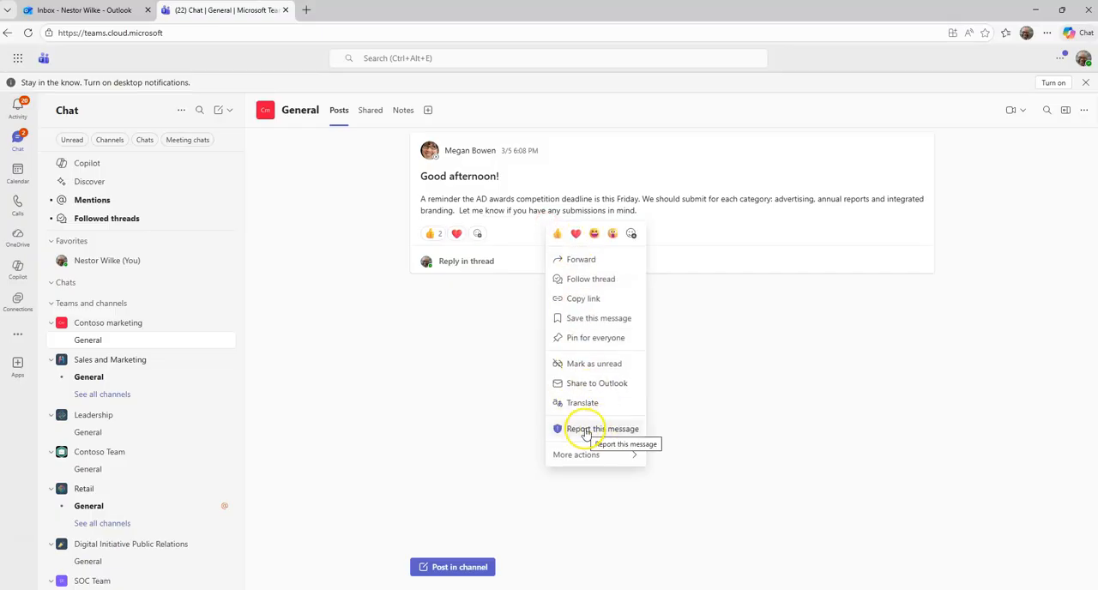
click(292, 185)
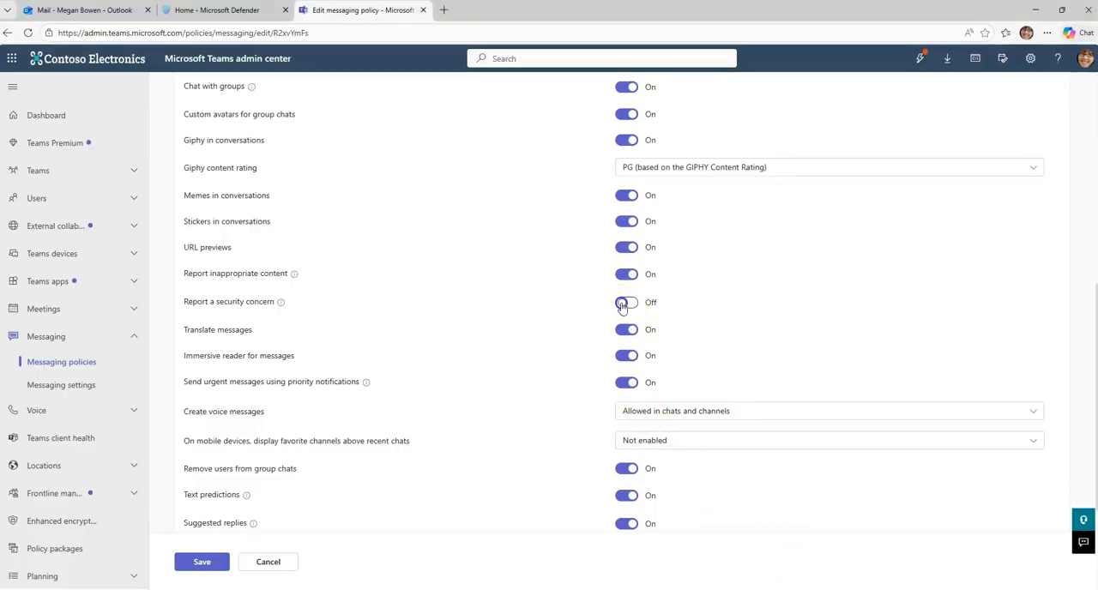
click(287, 563)
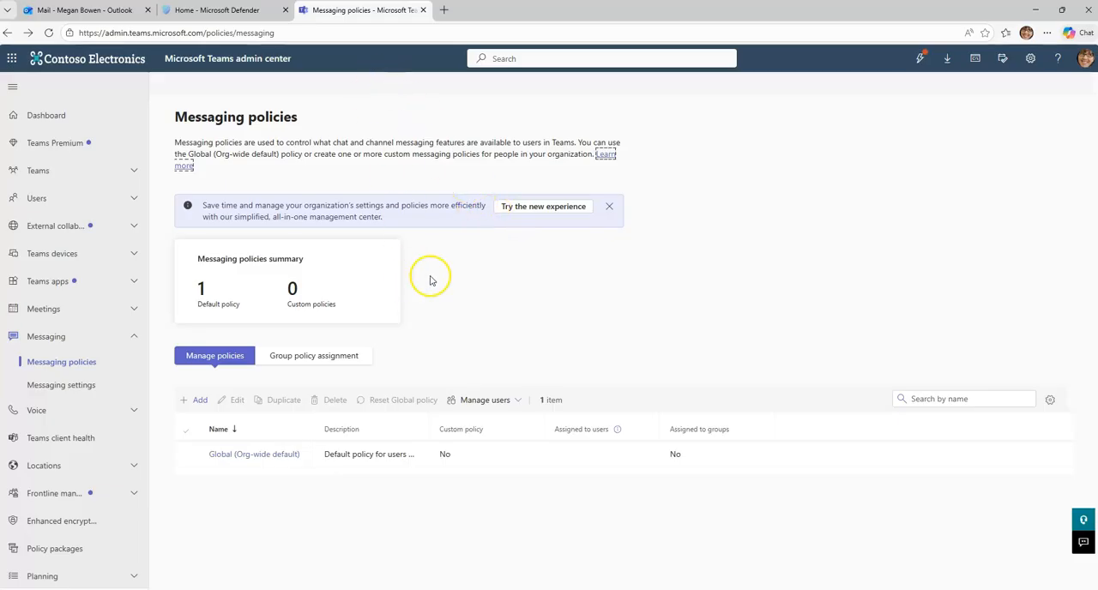
Step: Reopen the Global (Org-wide default) messaging policy and review its message-reporting options
click(288, 454)
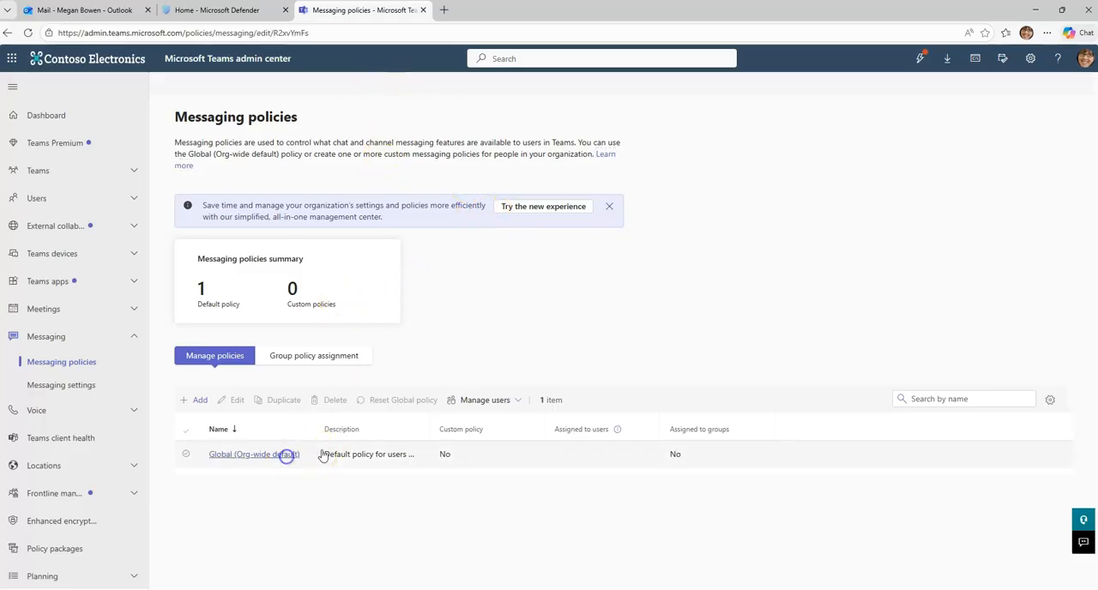
scroll(430, 415, down, 4)
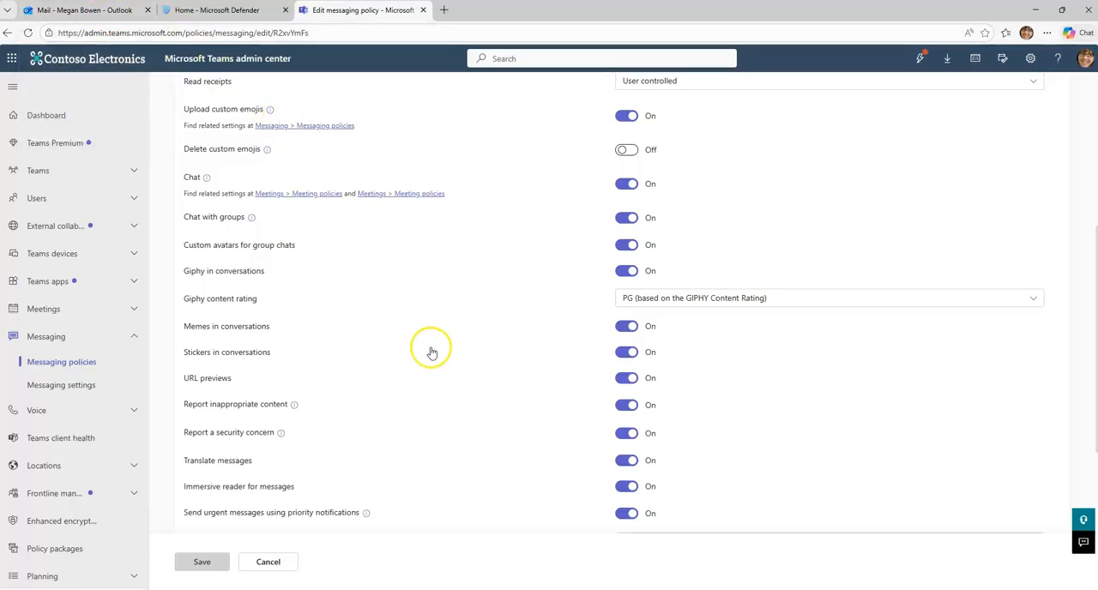
Step: Switch to Microsoft Defender, go to the Submissions page, and open its User reported settings
click(243, 15)
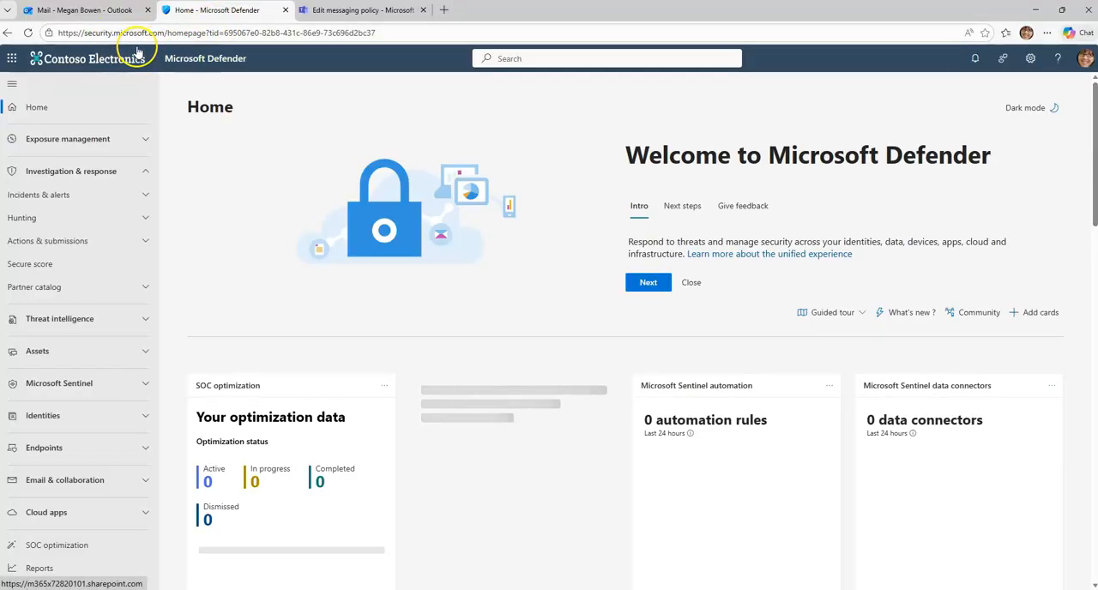
drag(165, 33, 58, 33)
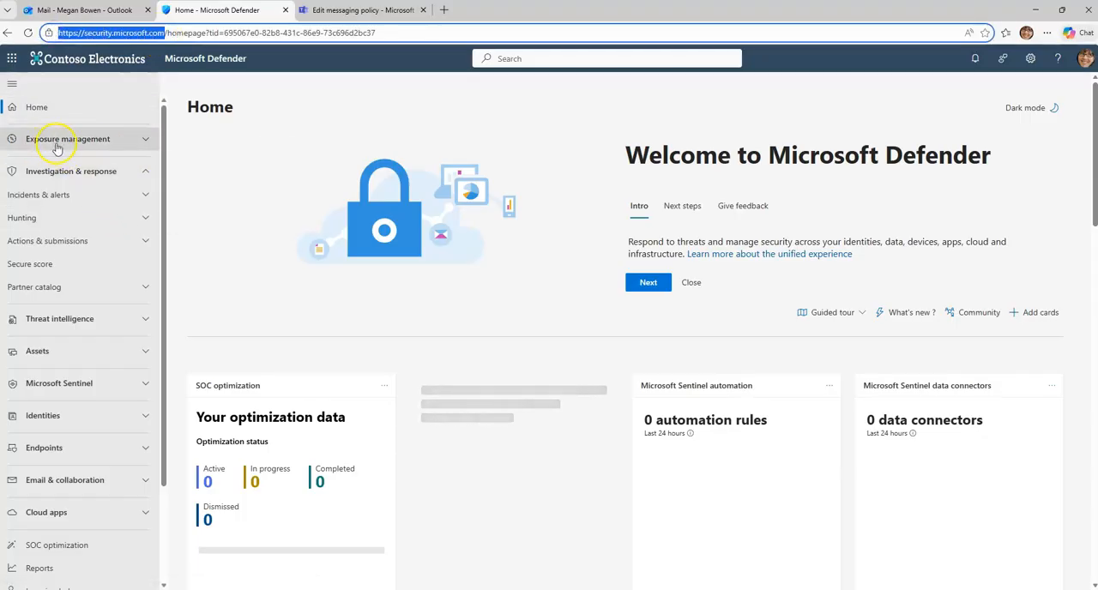
click(66, 244)
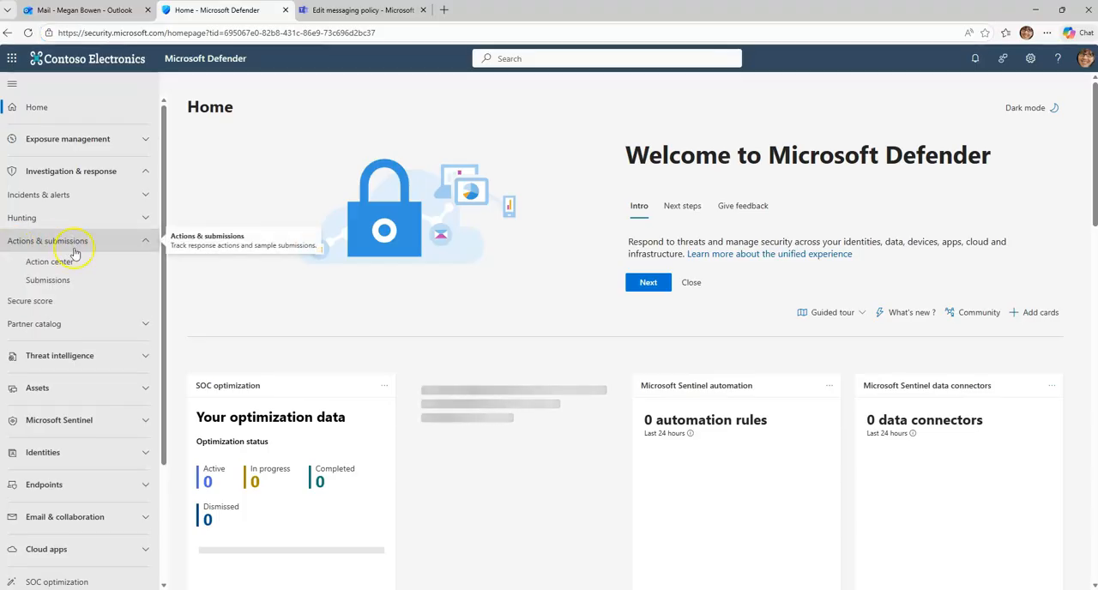
click(67, 283)
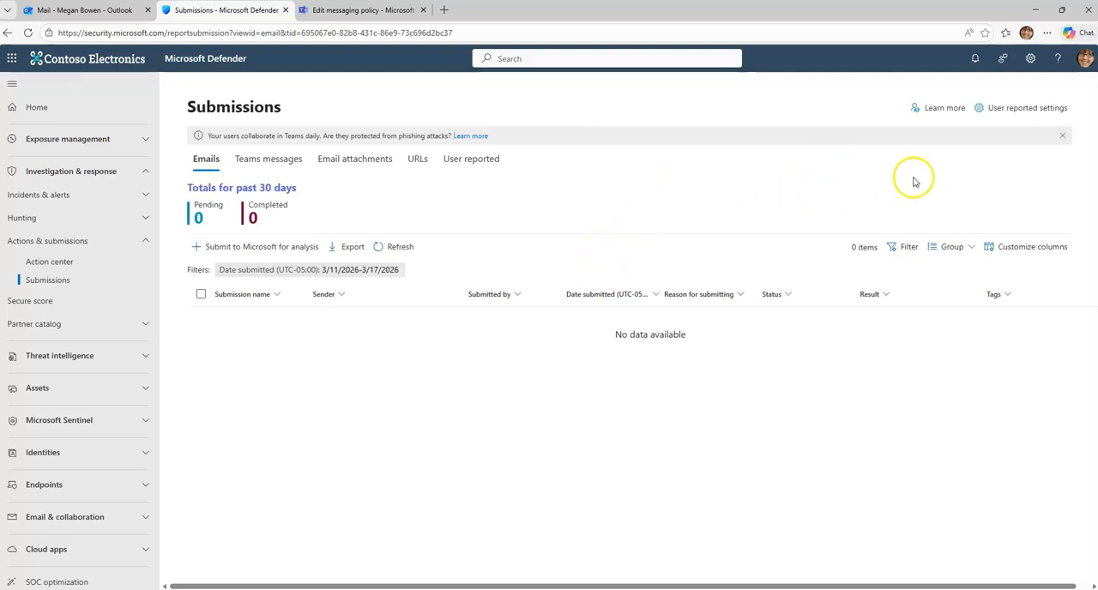
click(1000, 109)
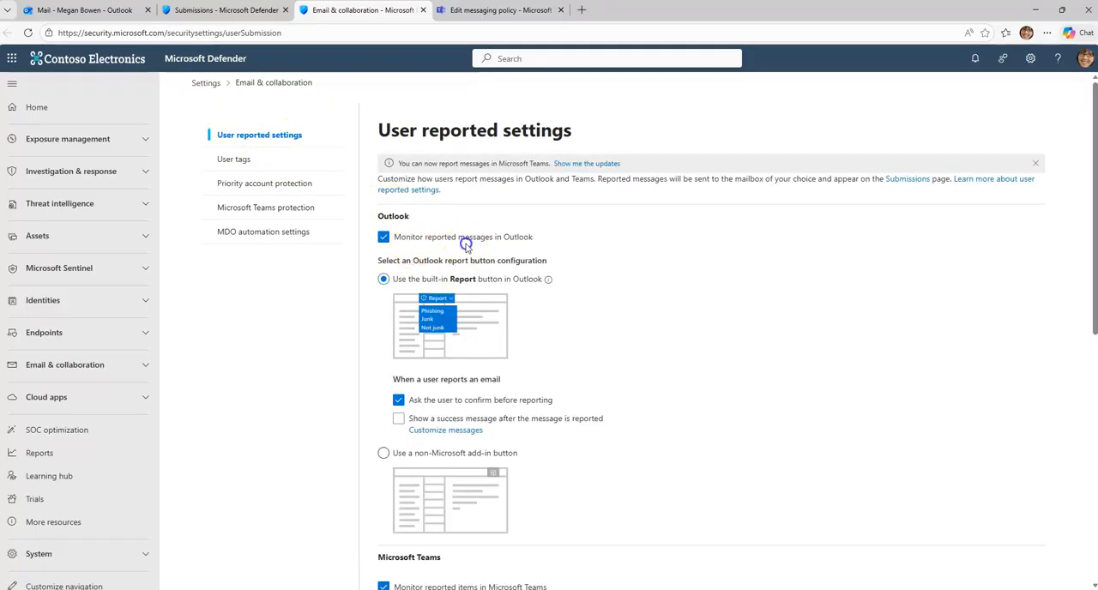
Step: Turn off "Monitor reported messages in Outlook", turn it back on, and minimize the desktop Outlook window
click(446, 239)
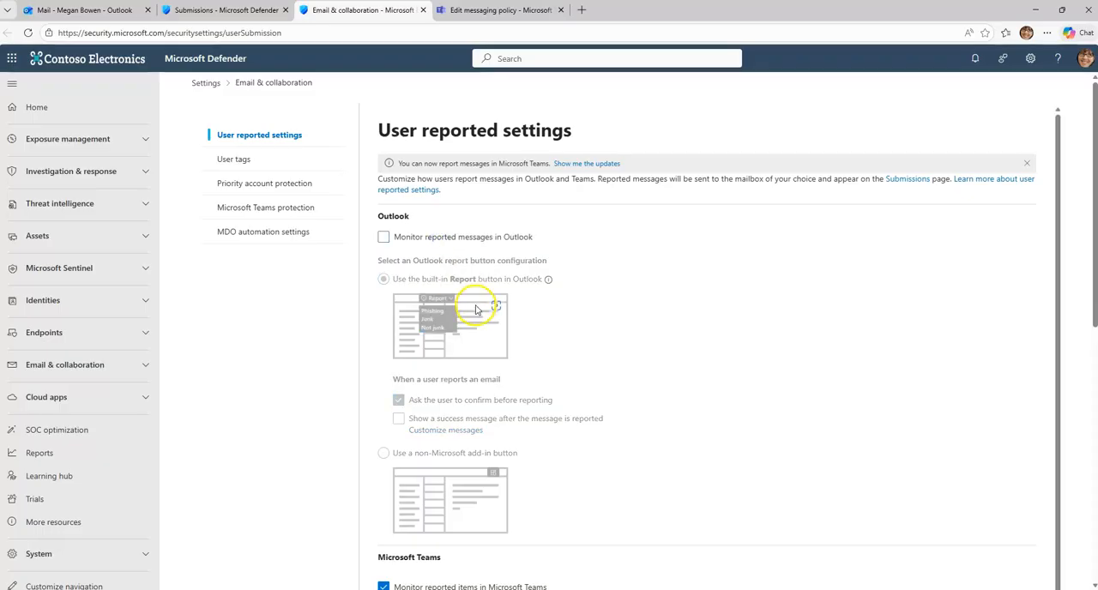
click(394, 238)
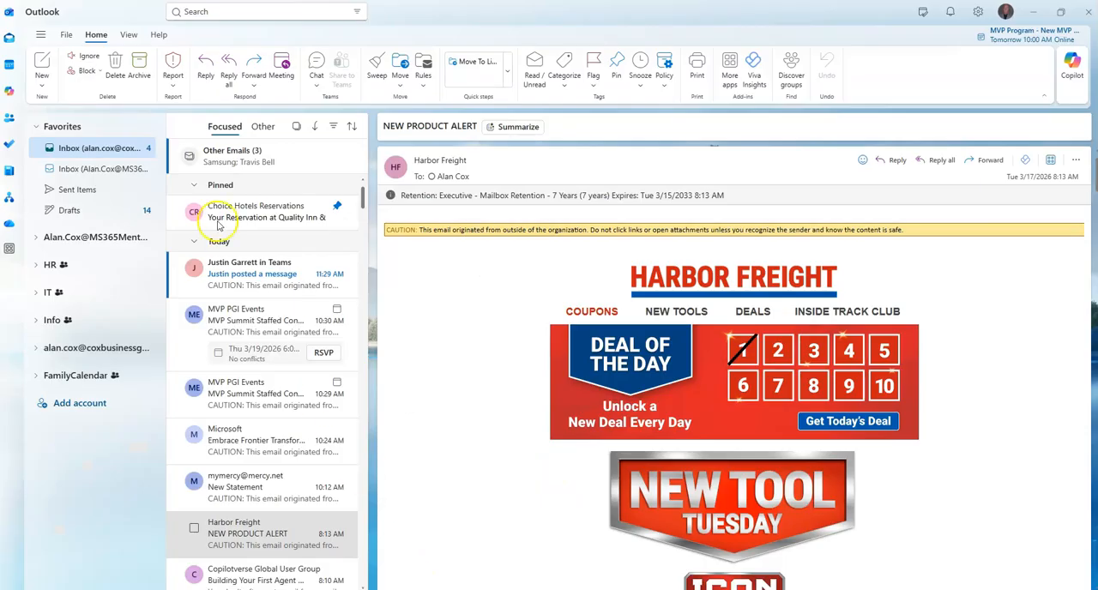
click(1034, 17)
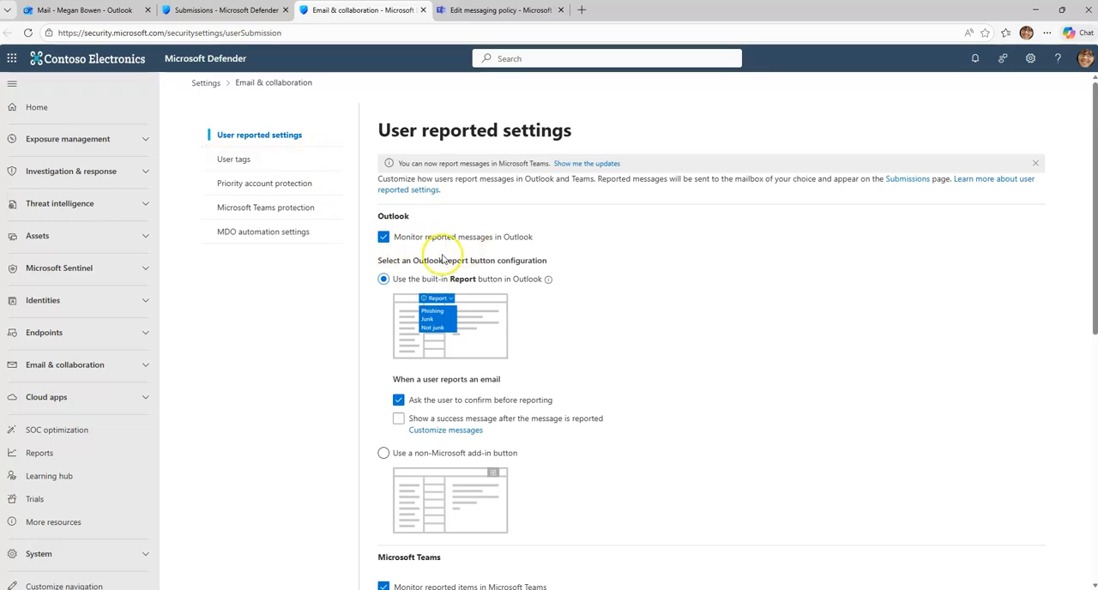
Step: Review the Outlook report button configuration and turn on "Show a success message after the message is reported"
scroll(553, 273, down, 1)
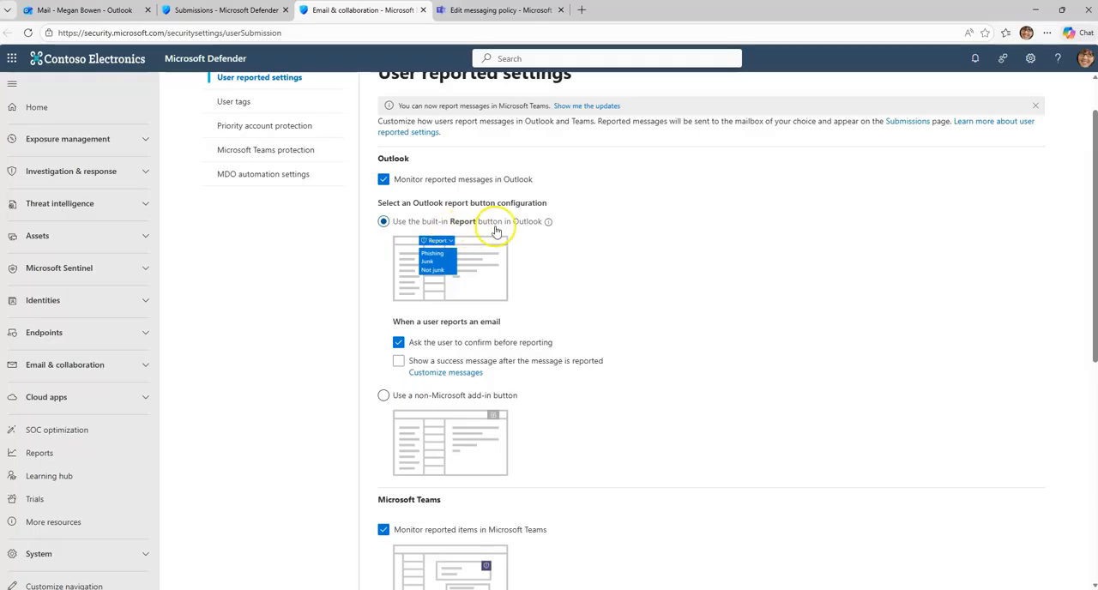
scroll(544, 306, down, 2)
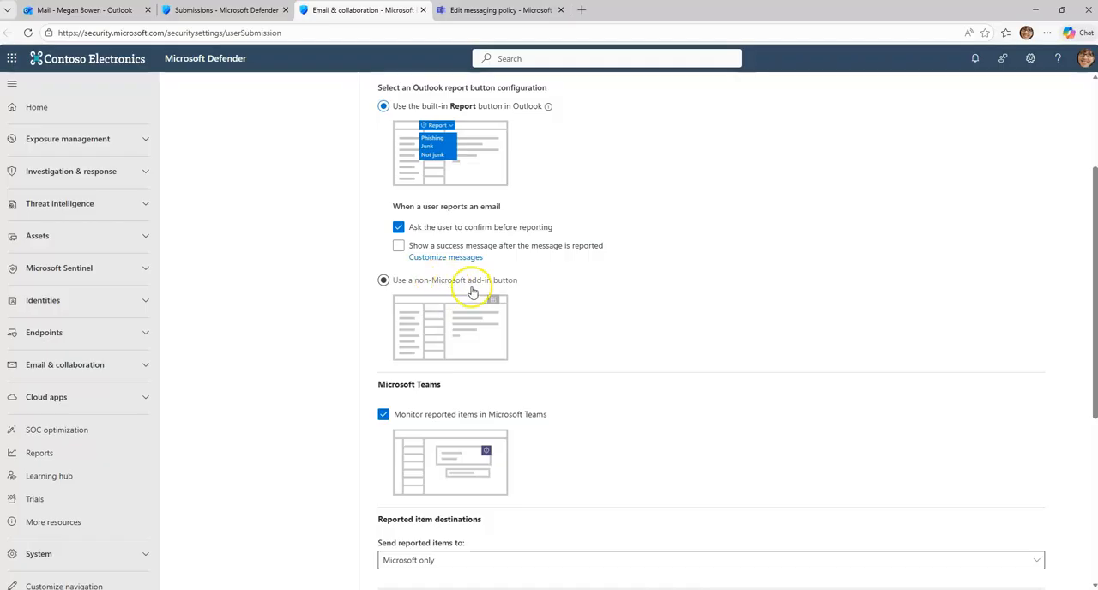
scroll(474, 298, up, 2)
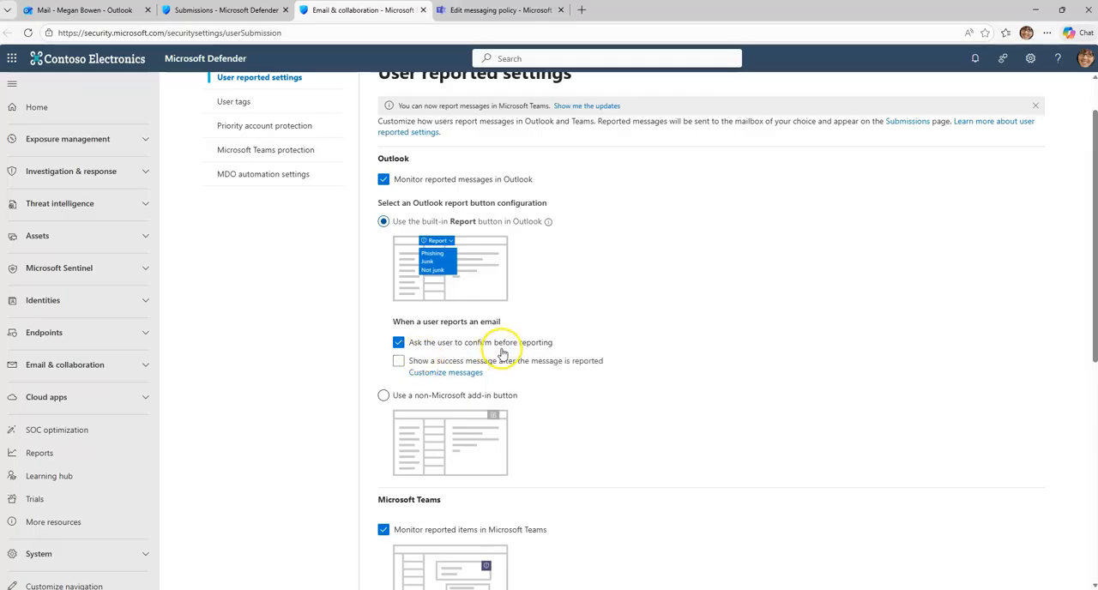
scroll(502, 352, down, 1)
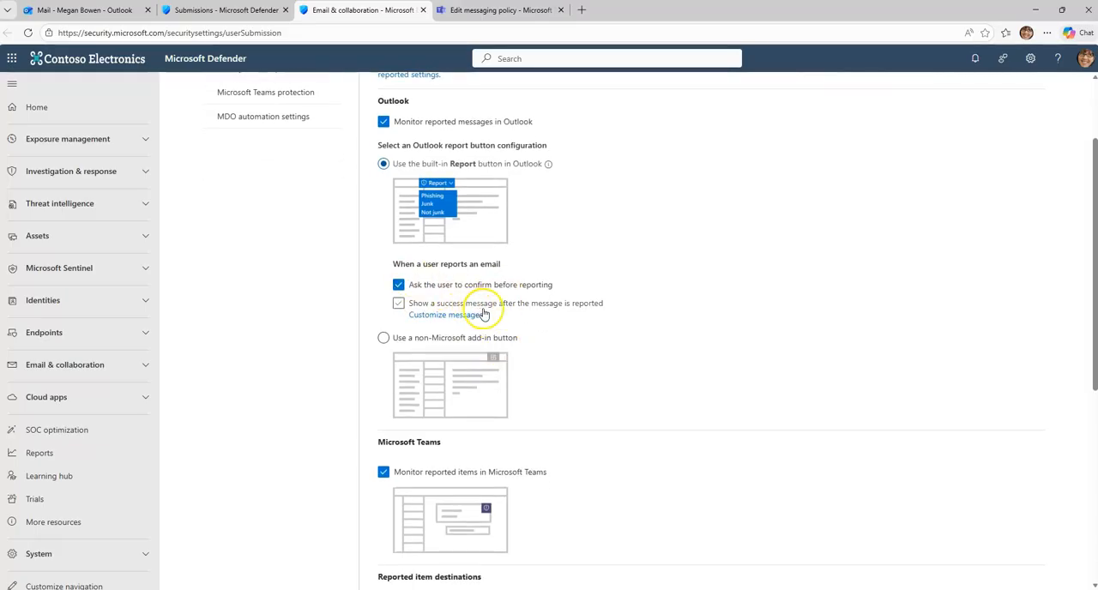
click(490, 307)
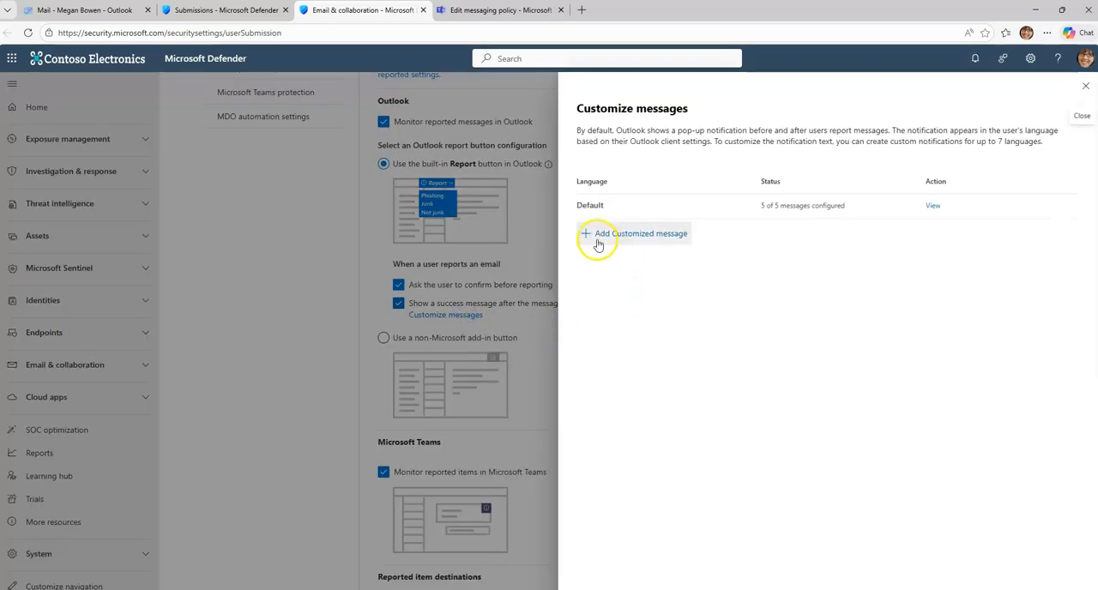
Step: Look through the default phishing, junk and not-junk reporting messages in Customize messages, and return to the User reported settings
click(933, 206)
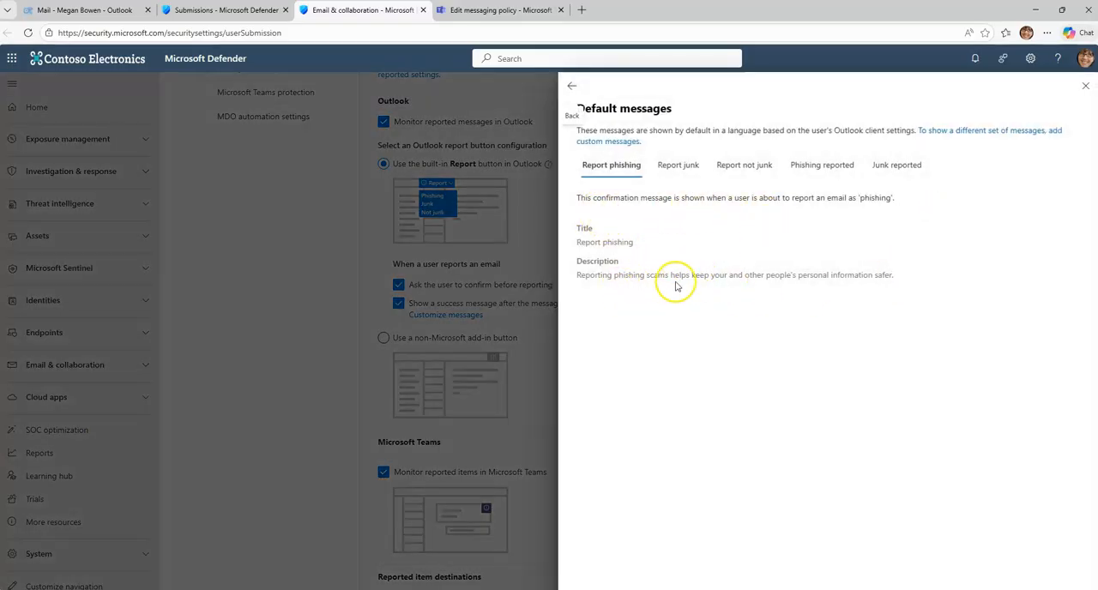
click(671, 173)
click(740, 176)
click(797, 175)
click(896, 170)
click(601, 166)
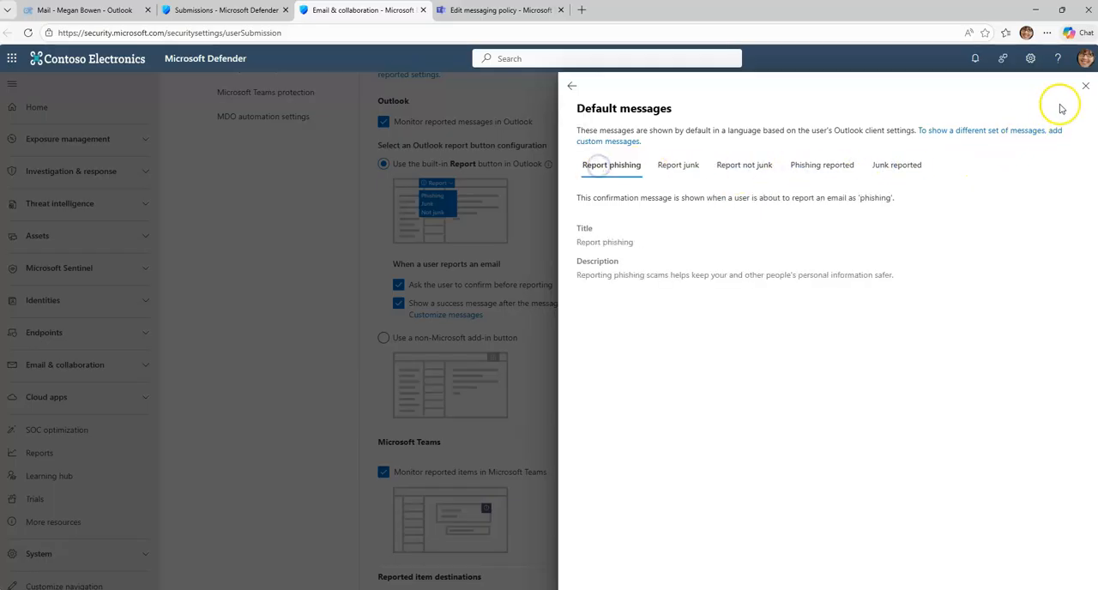
click(1086, 86)
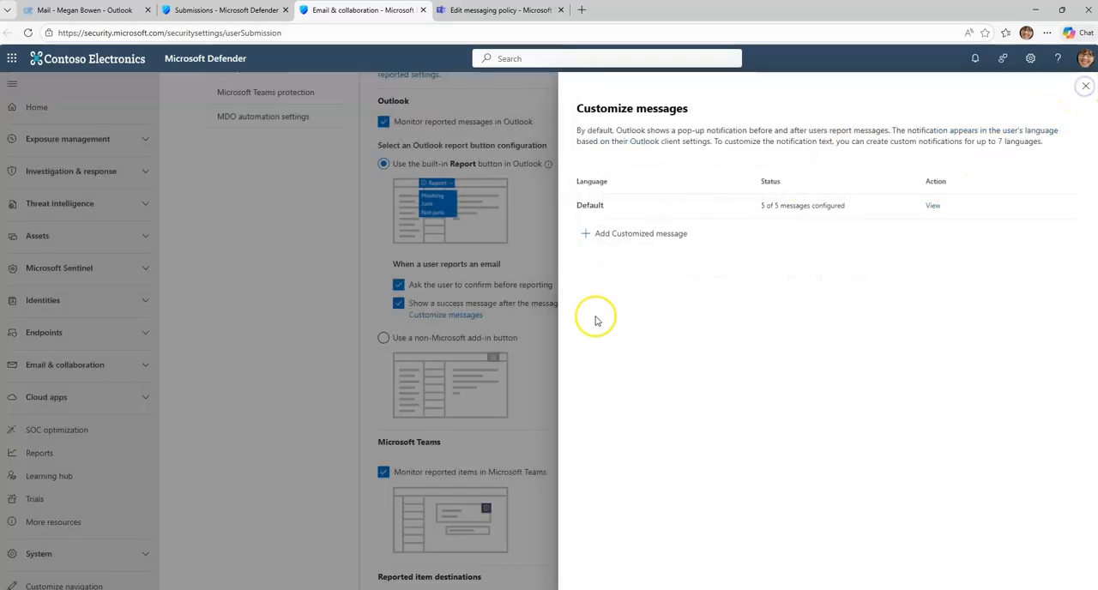
click(1085, 86)
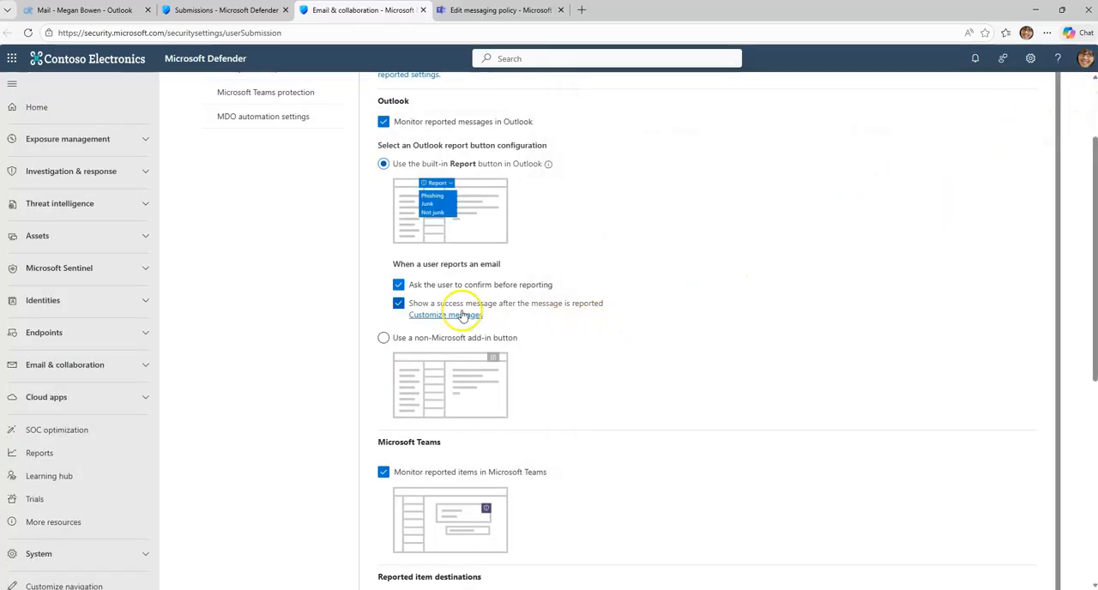
Step: Compare Defender's "Monitor reported items in Microsoft Teams" setting with the reporting options in the Teams admin center messaging policy
scroll(522, 341, down, 2)
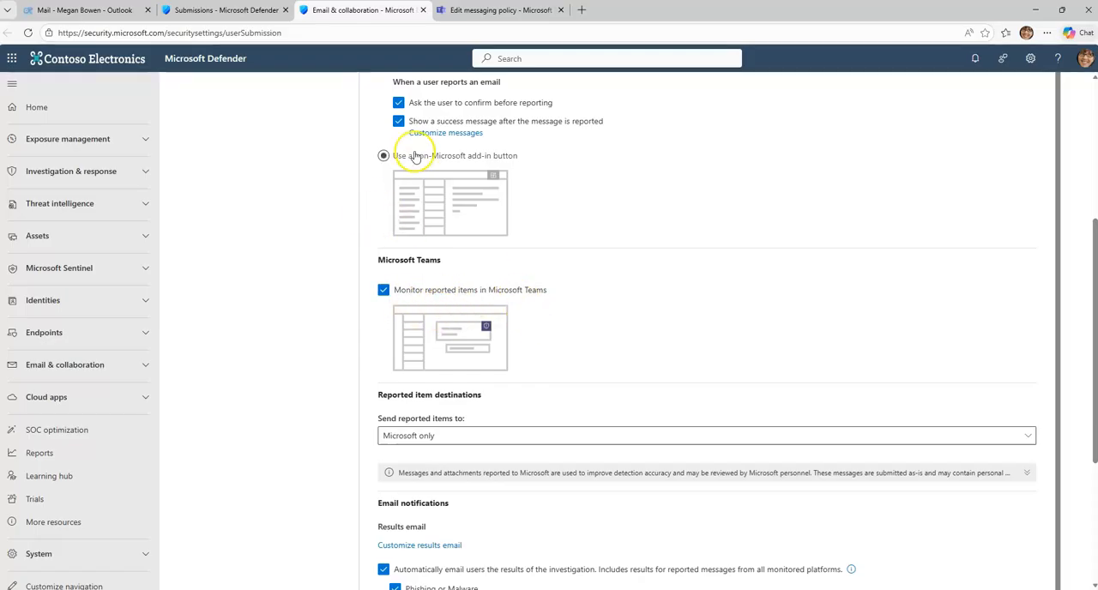
click(477, 10)
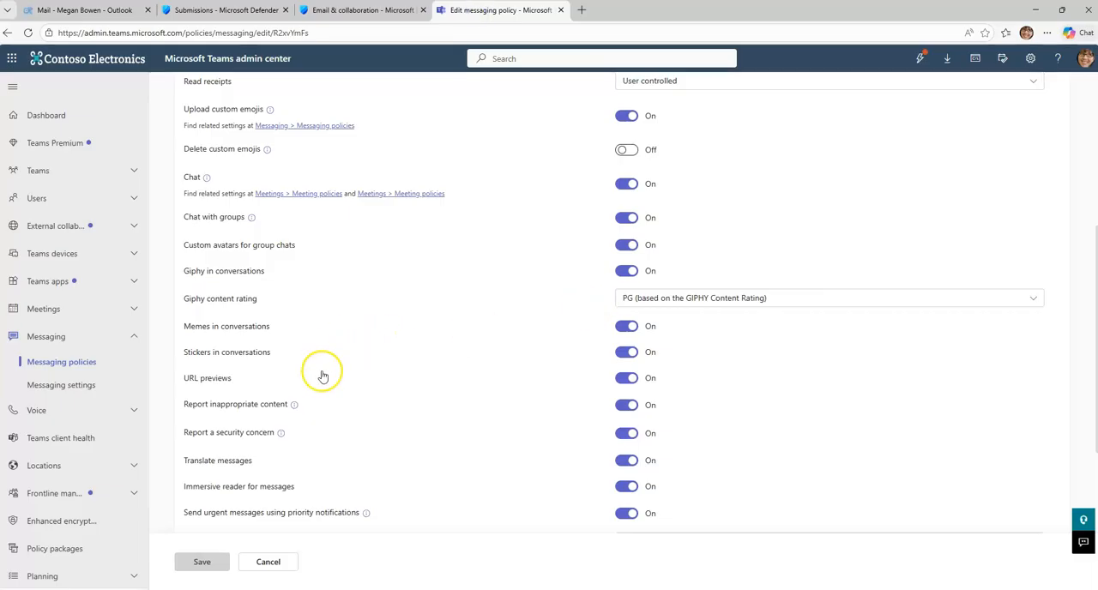
click(364, 10)
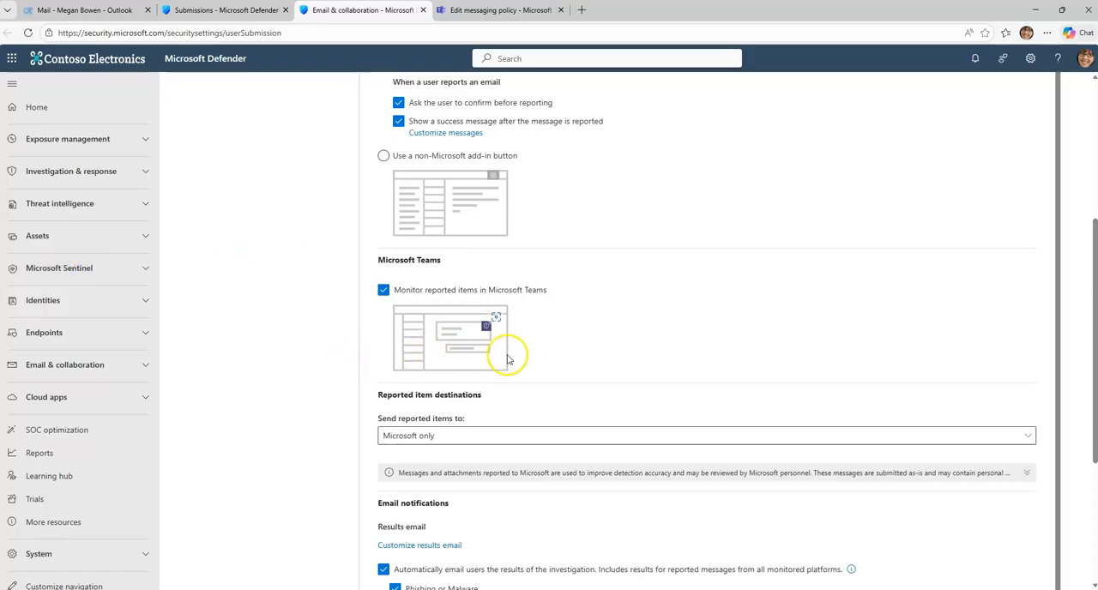
Step: Examine the available destinations for reported items and the email notification settings below them
scroll(522, 351, down, 1)
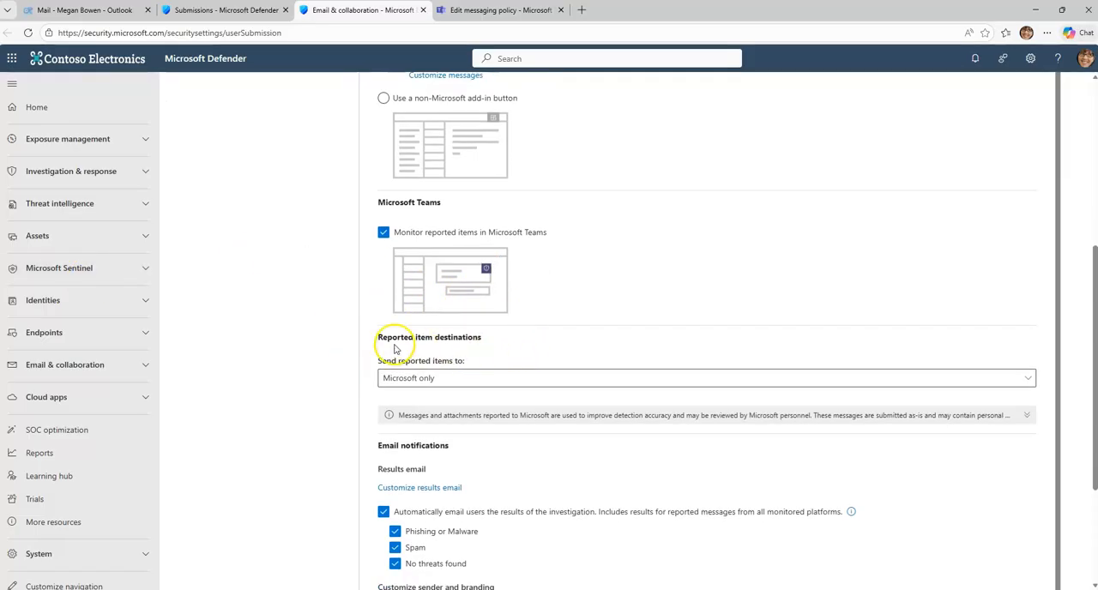
click(428, 382)
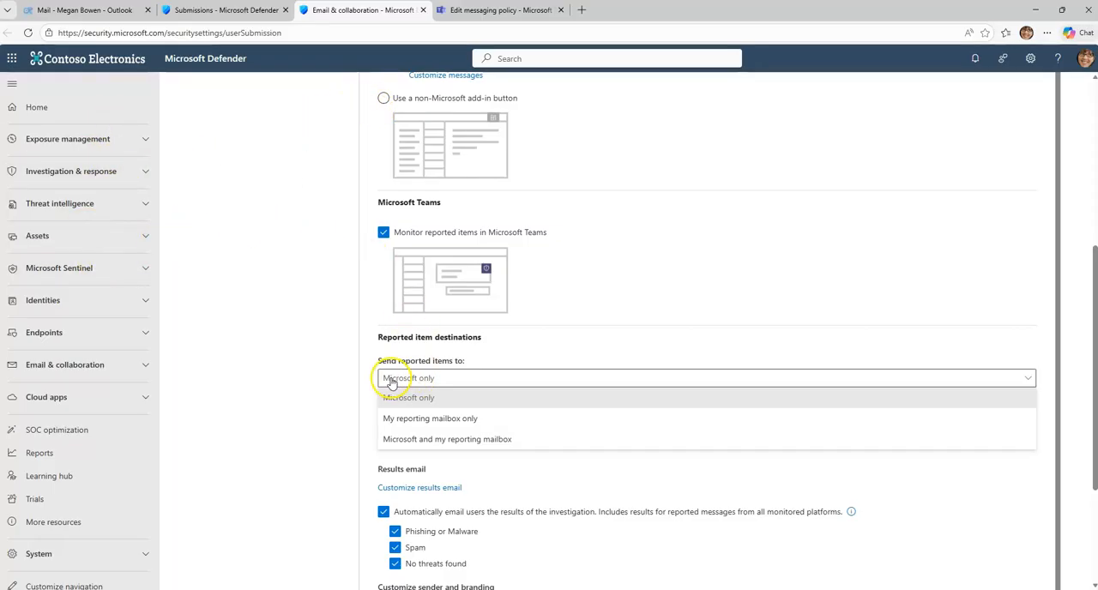
click(326, 388)
scroll(348, 394, down, 2)
scroll(350, 395, up, 1)
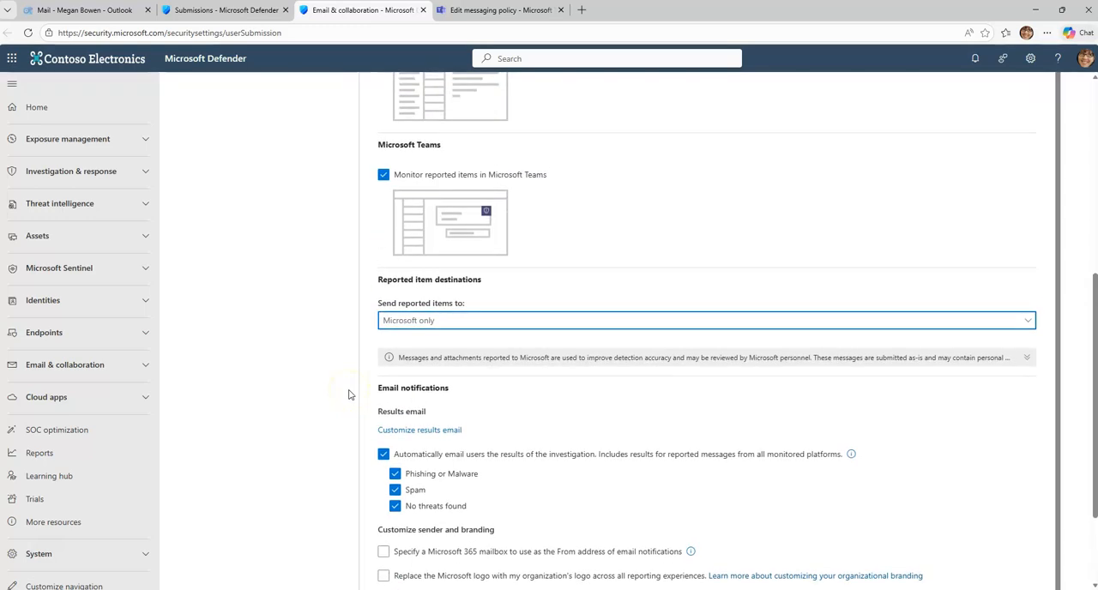
scroll(348, 395, up, 1)
scroll(349, 395, down, 2)
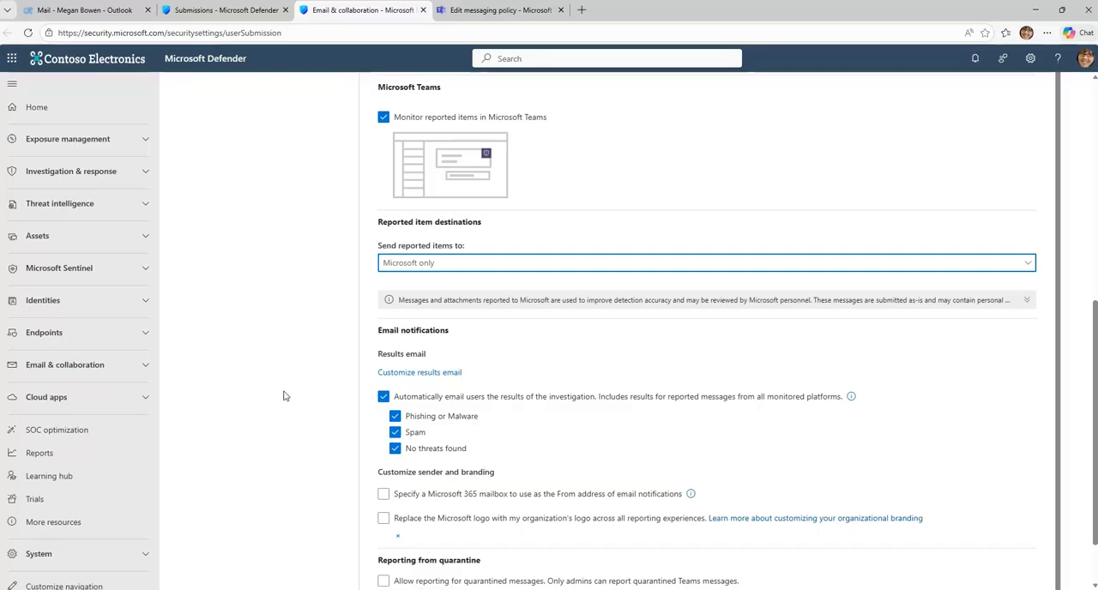
Step: Send reported items to "Microsoft and my reporting mailbox", choosing the mailbox of the user shown in the open Outlook tab
click(417, 264)
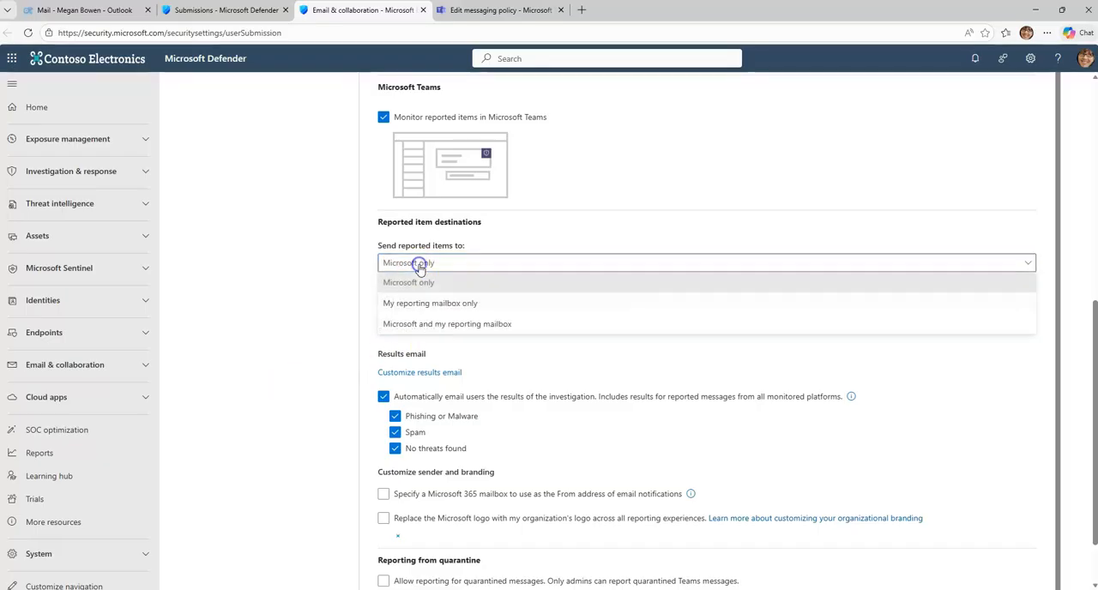
click(446, 326)
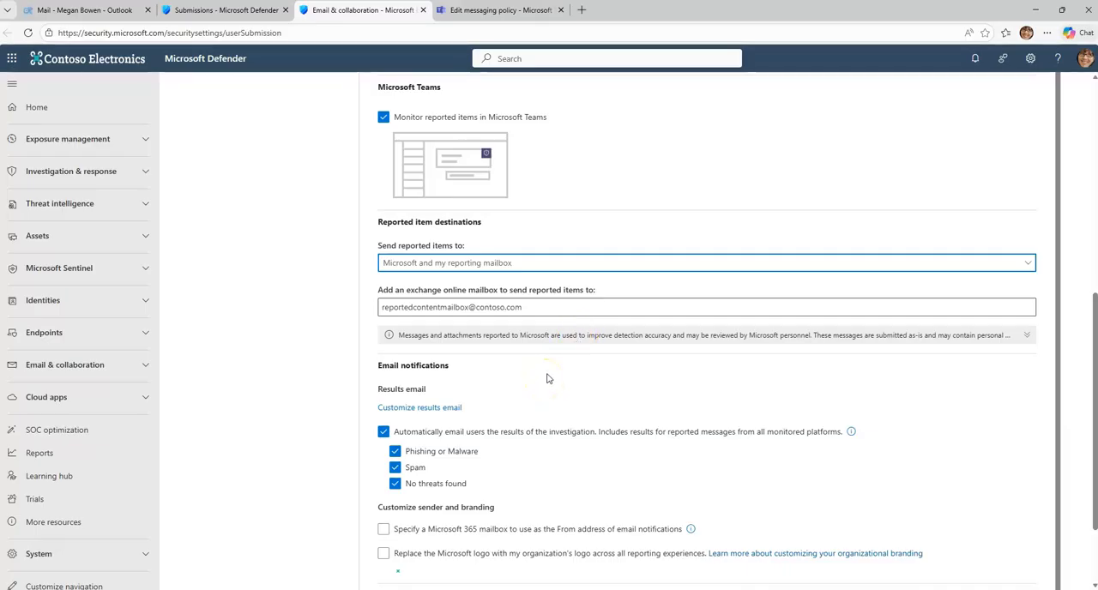
click(537, 311)
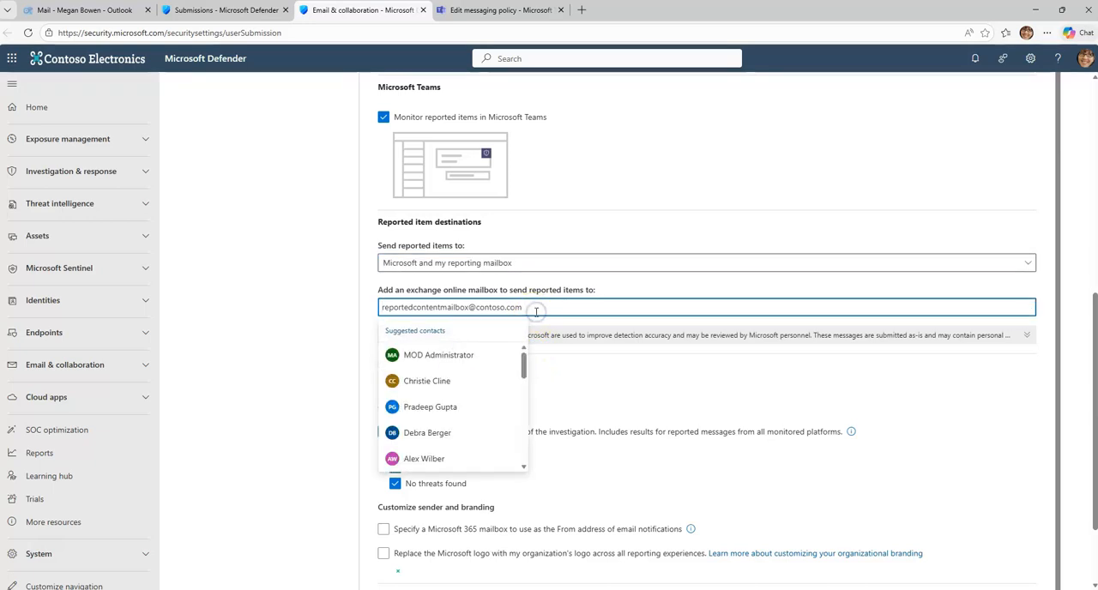
scroll(457, 384, down, 5)
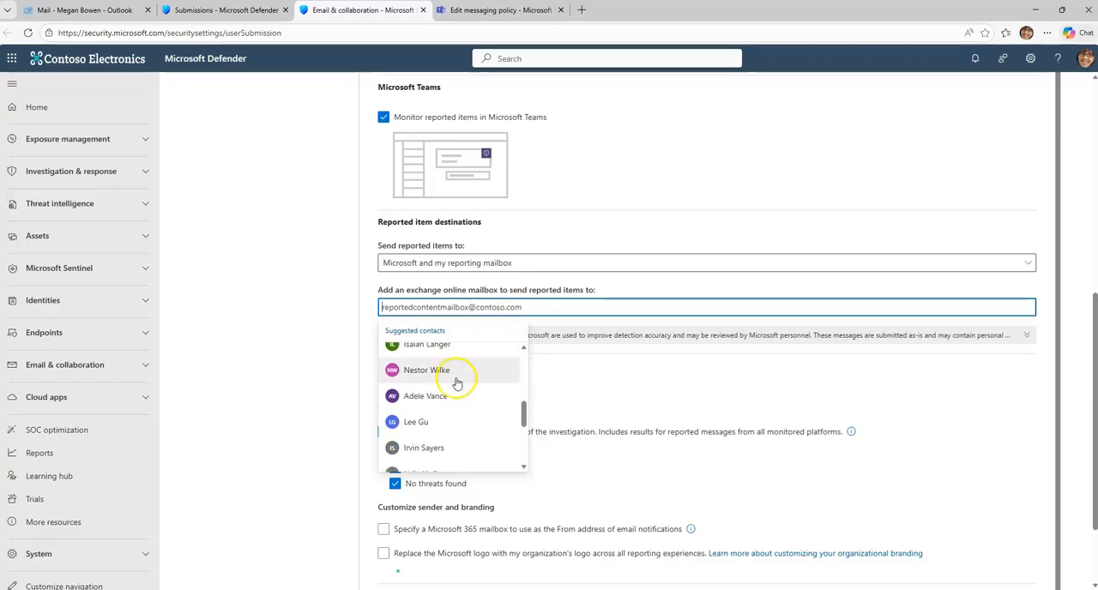
scroll(458, 382, up, 5)
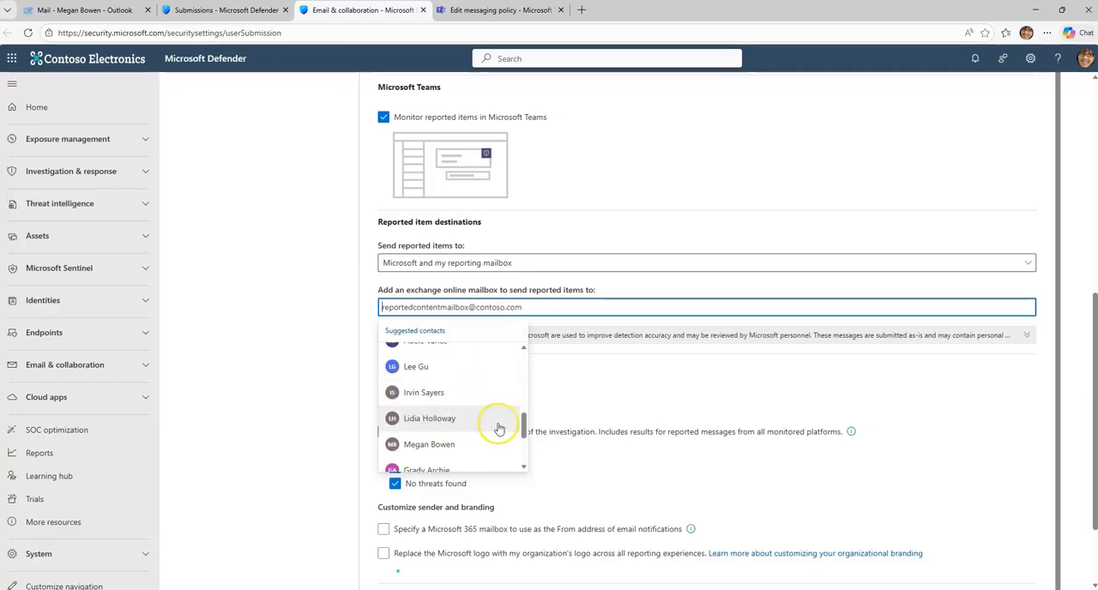
click(612, 378)
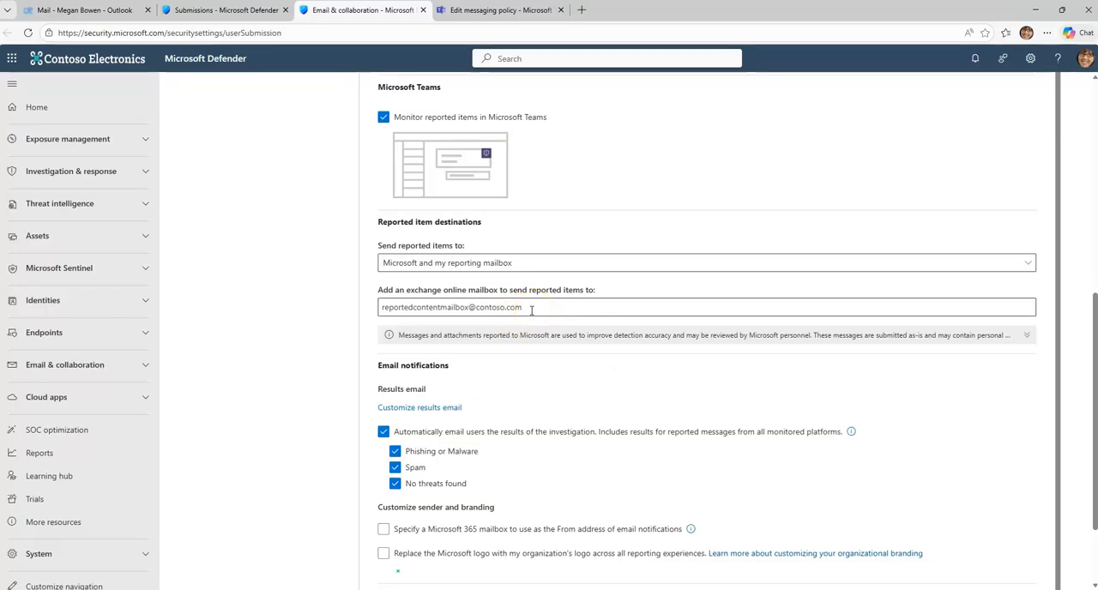
click(531, 310)
scroll(477, 385, down, 2)
scroll(477, 384, down, 8)
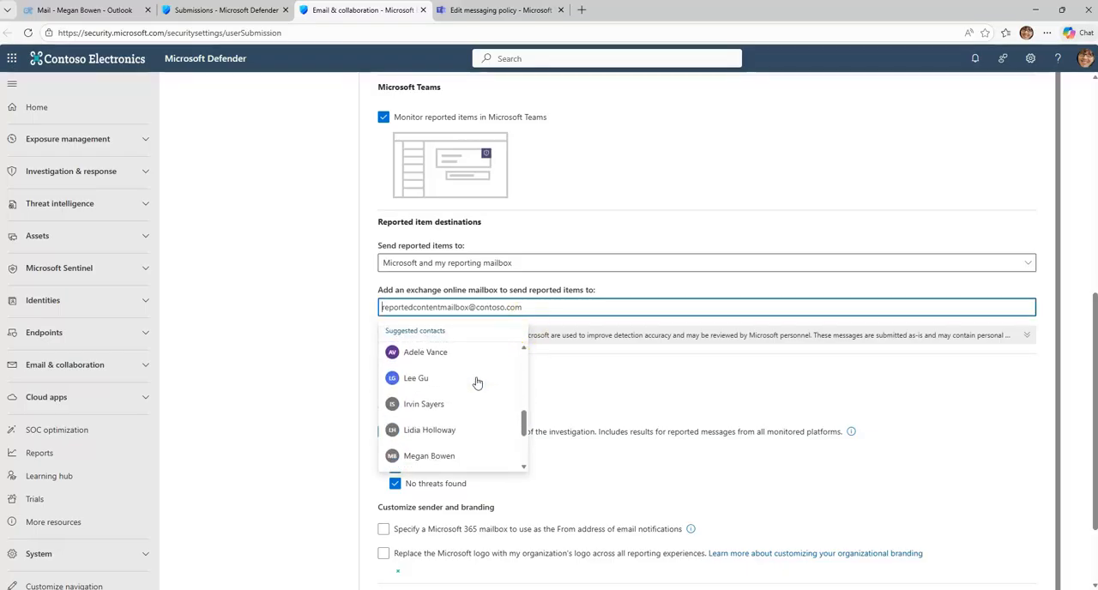
scroll(477, 383, down, 2)
scroll(450, 373, up, 2)
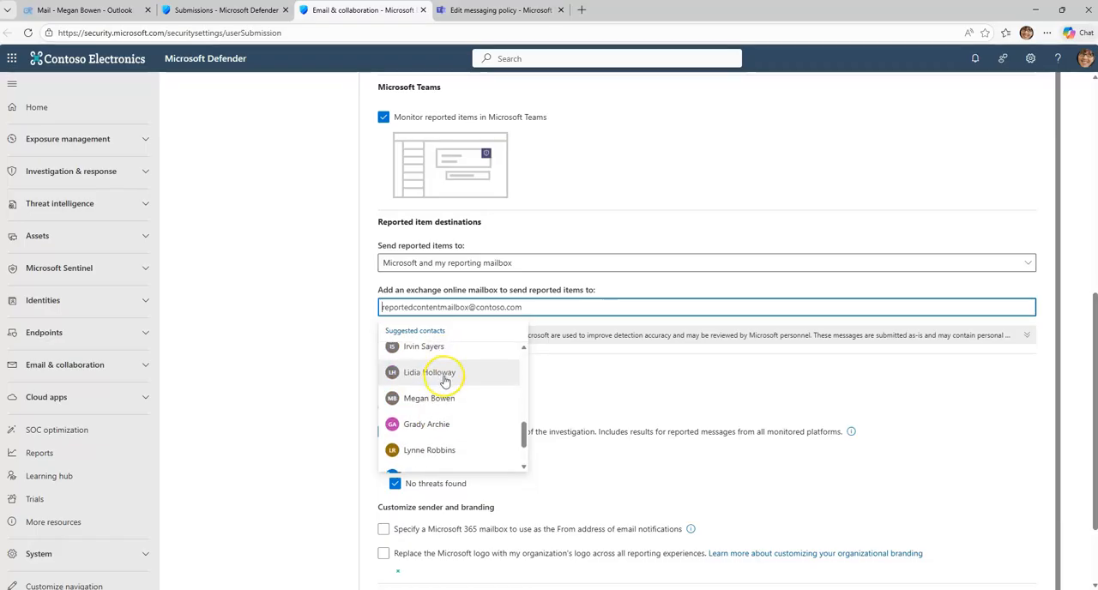
click(431, 400)
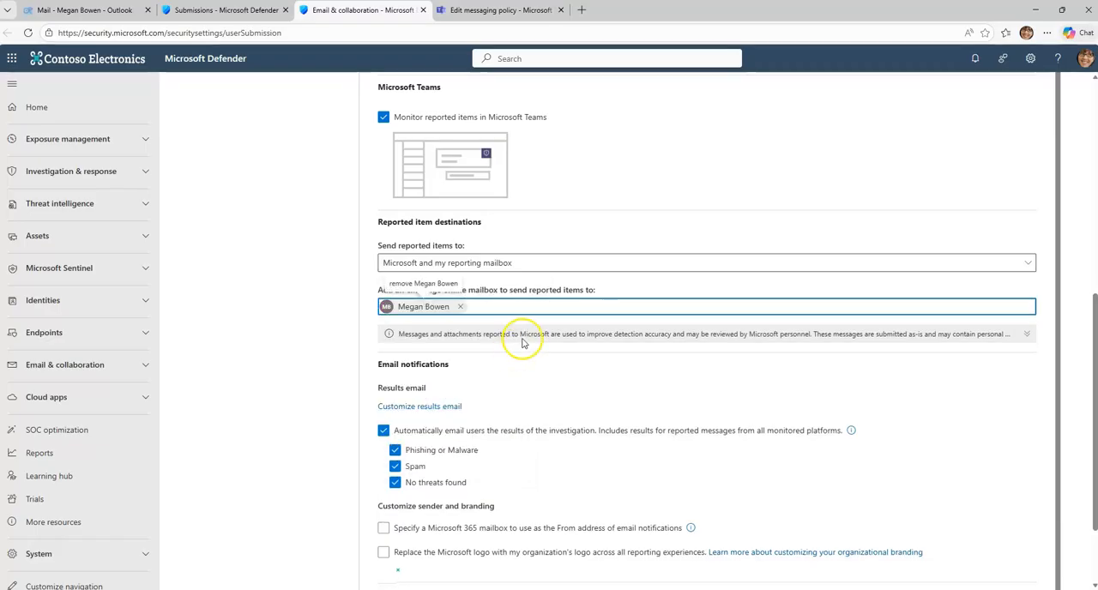
Step: Enable a Microsoft 365 mailbox as the From address of email notifications and choose the same user's mailbox
scroll(498, 365, down, 2)
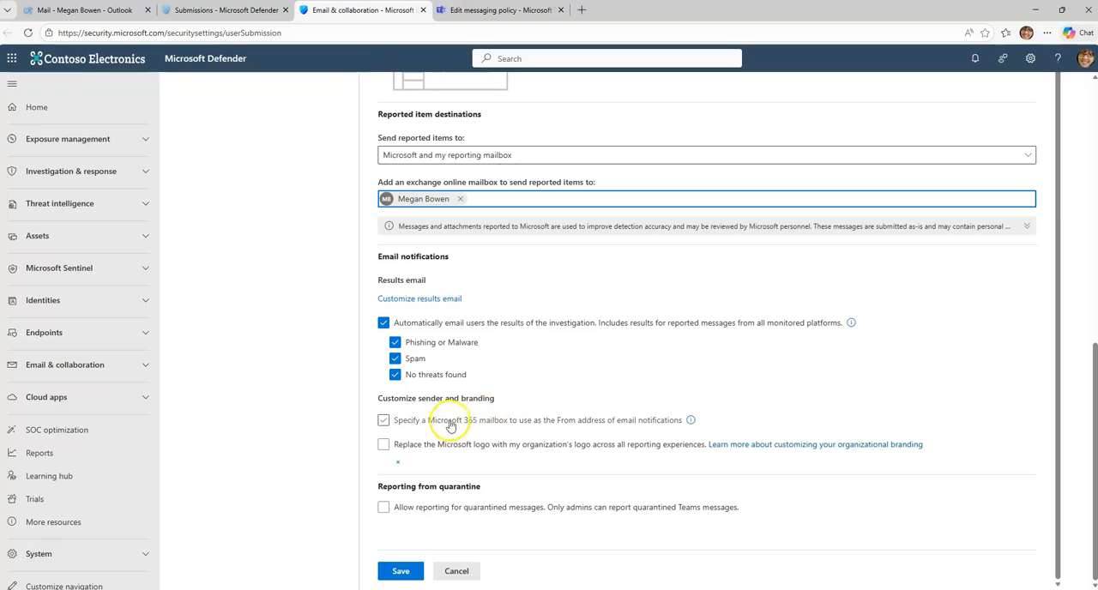
click(446, 428)
click(482, 444)
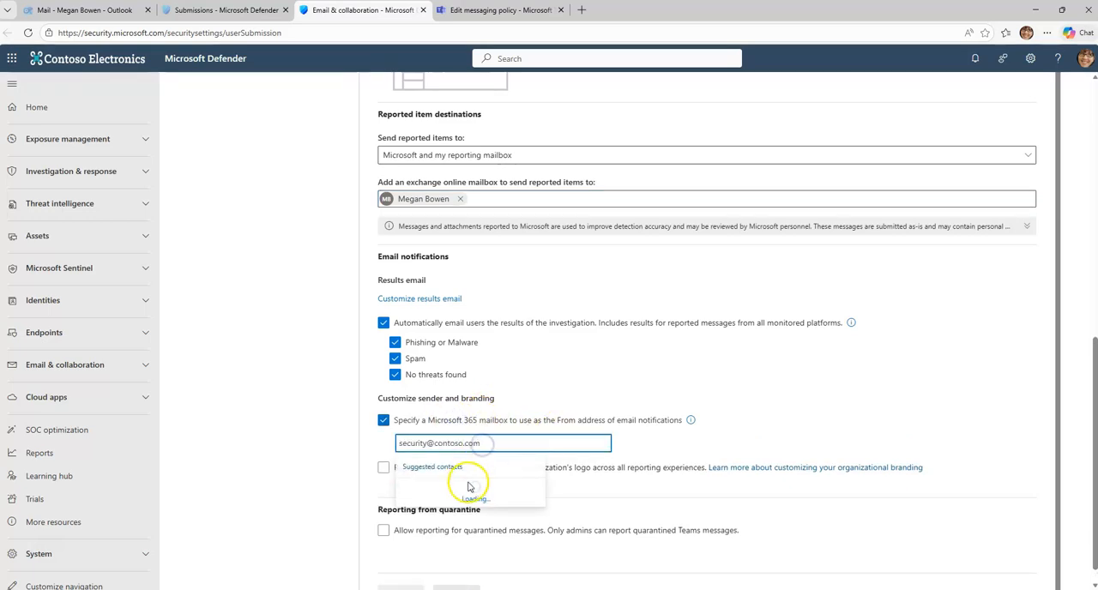
scroll(473, 403, down, 5)
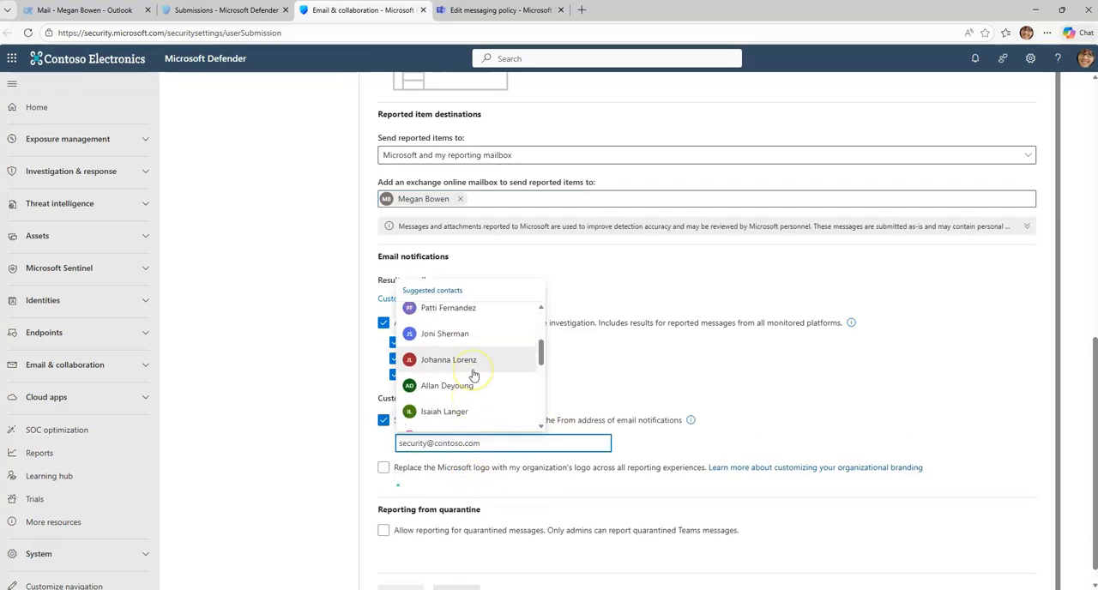
scroll(473, 374, down, 3)
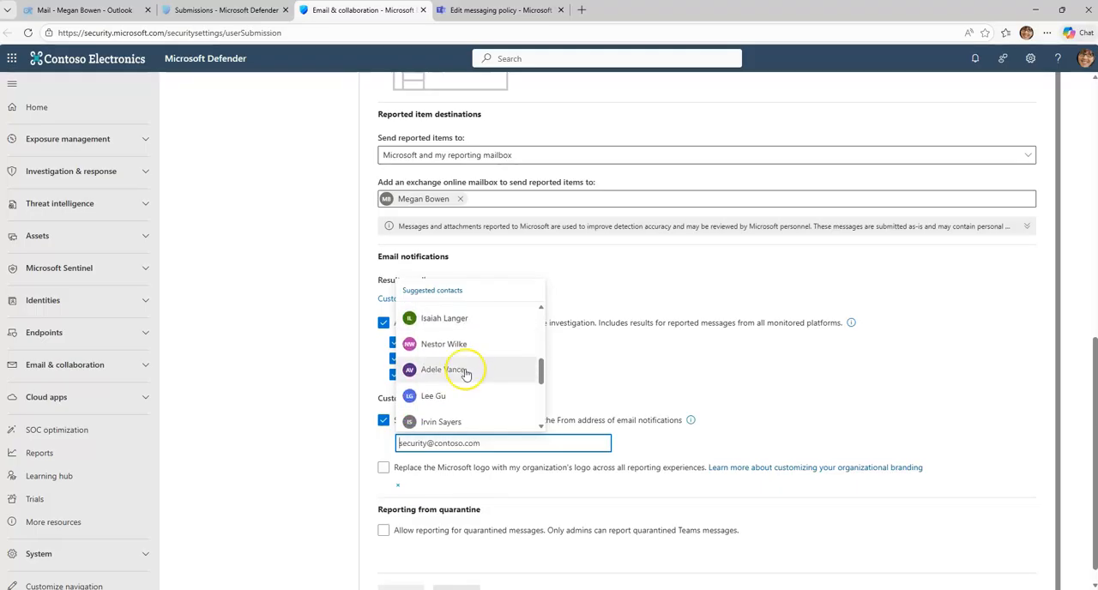
scroll(466, 374, down, 3)
click(457, 362)
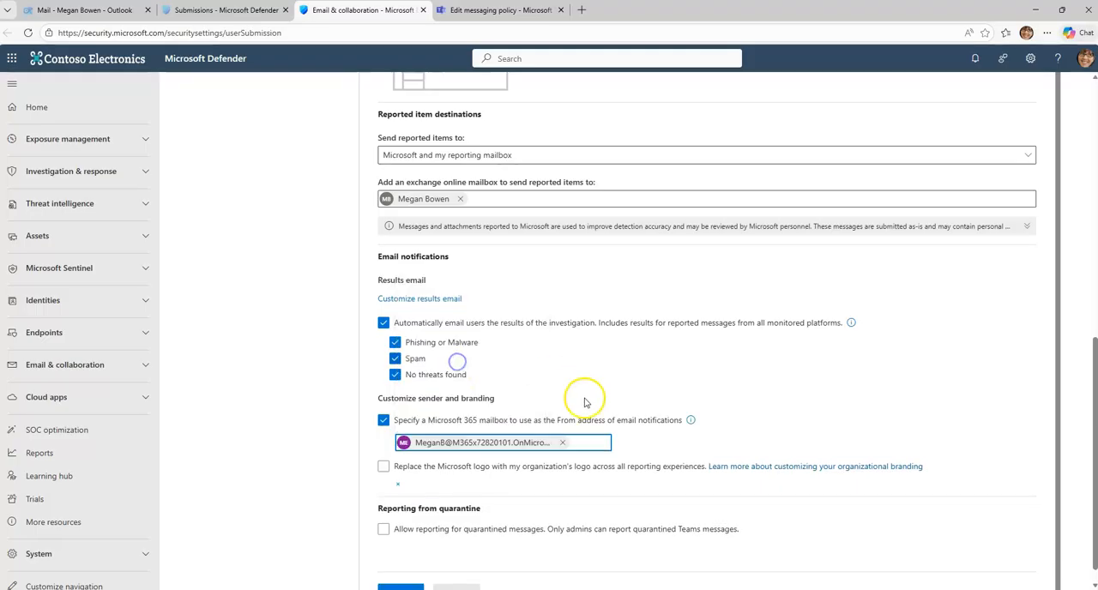
Step: Review the User reported settings and expand the notice on how messages and attachments reported to Microsoft are handled
scroll(642, 396, up, 2)
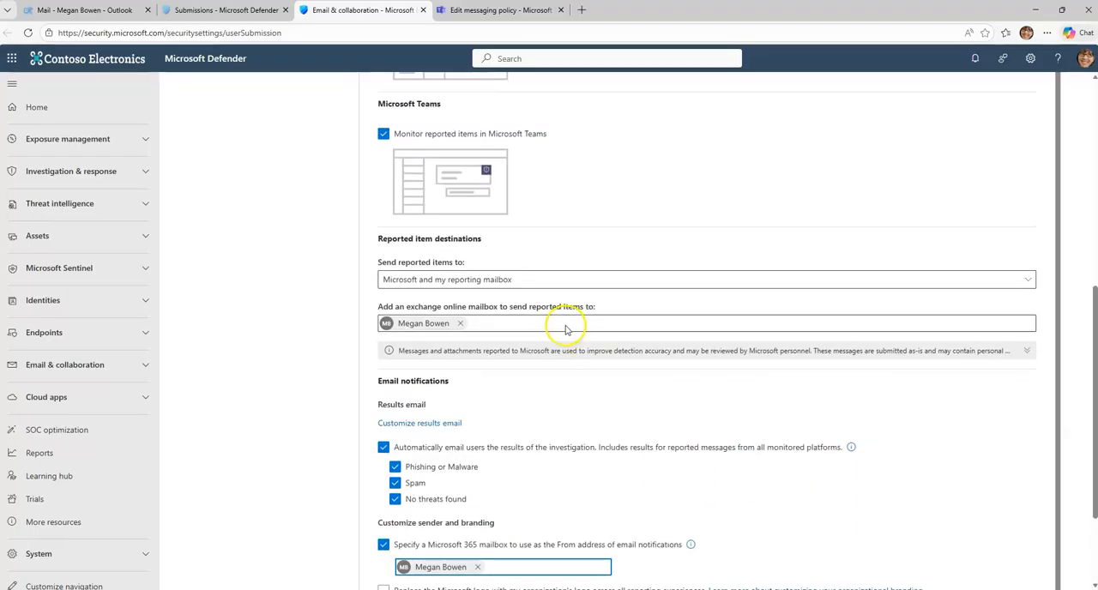
scroll(517, 346, up, 5)
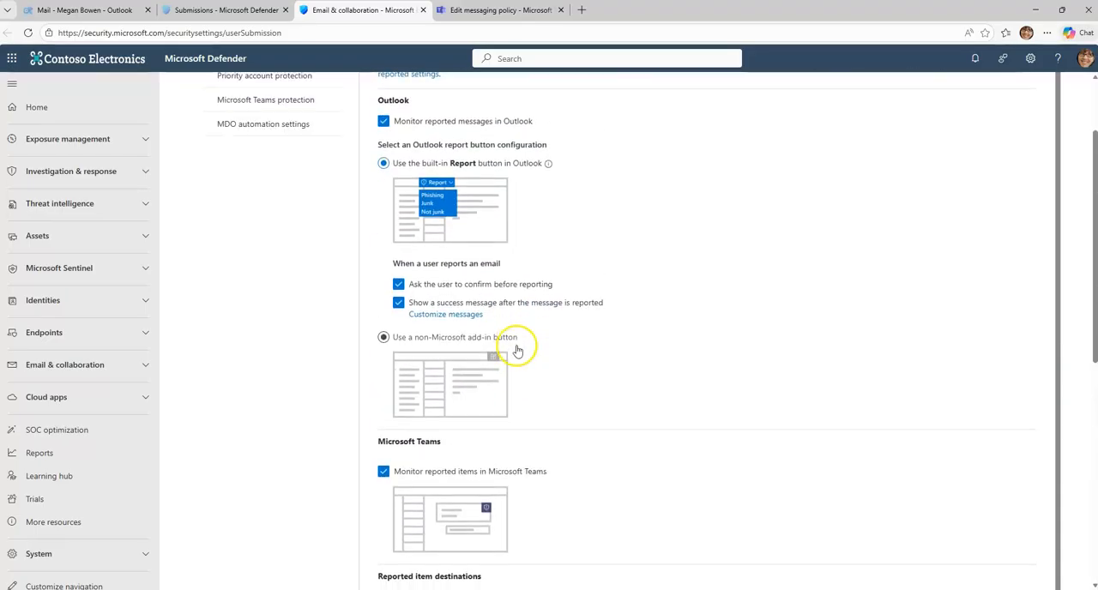
scroll(534, 347, down, 5)
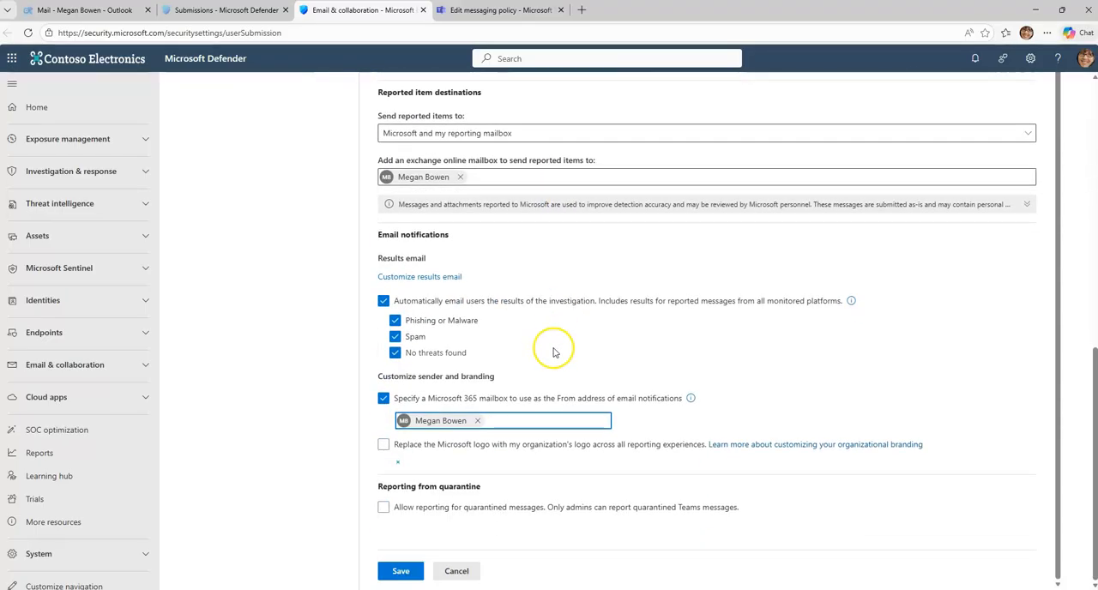
scroll(549, 350, up, 1)
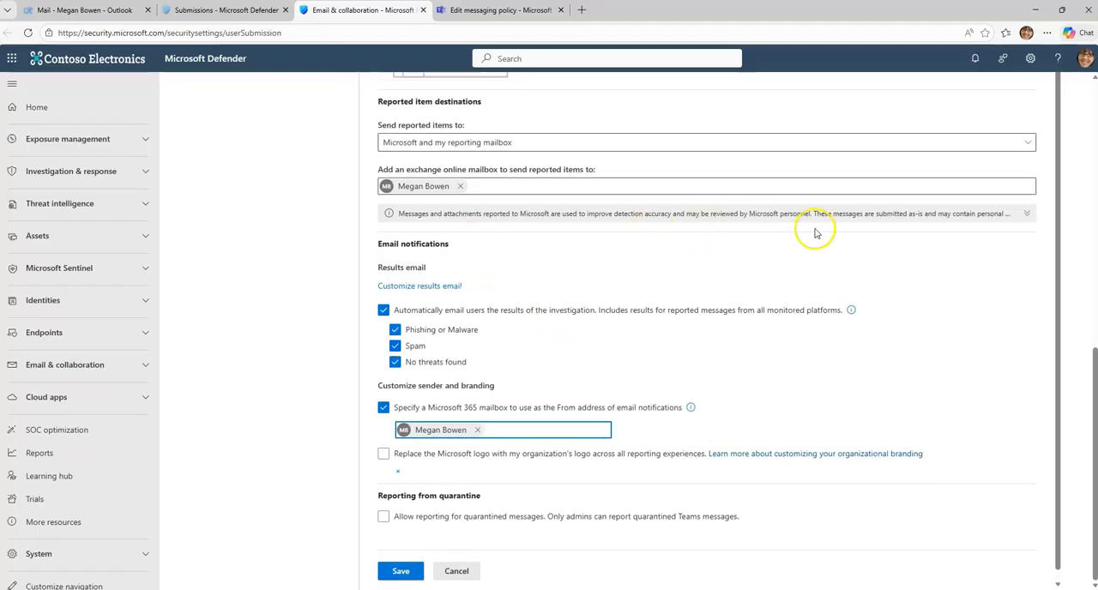
click(1027, 217)
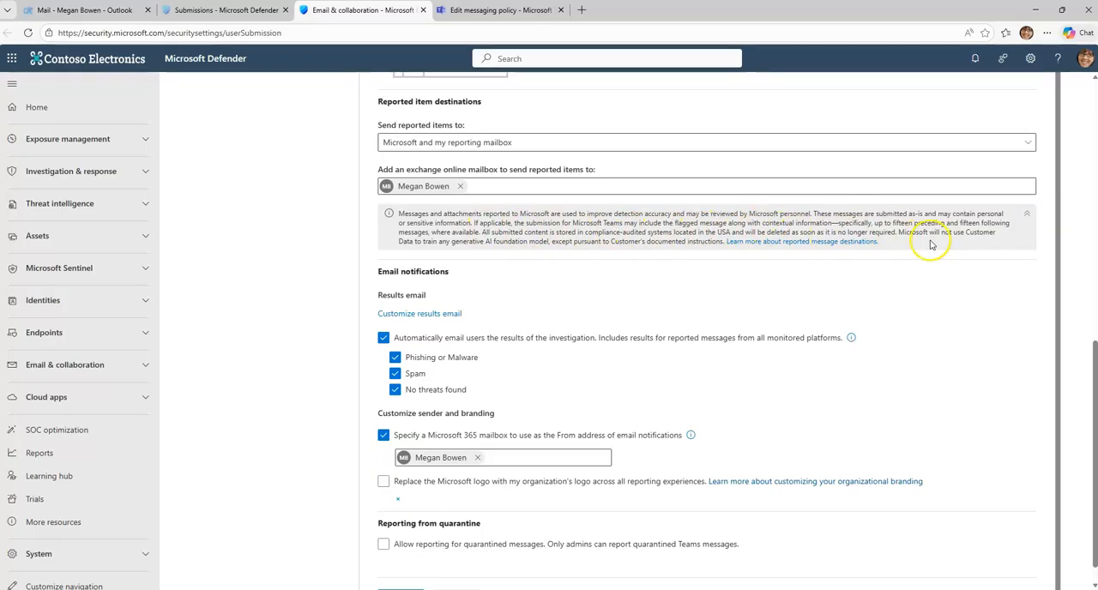
Step: Review the notification, branding and quarantine reporting options, and save the User reported settings
scroll(533, 309, down, 1)
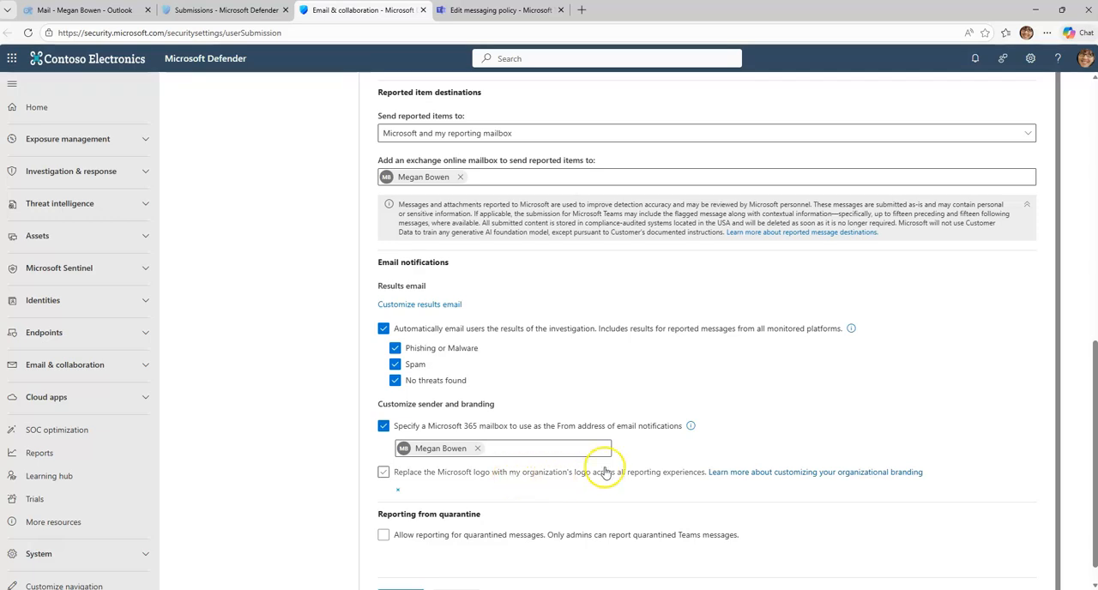
scroll(622, 472, down, 1)
scroll(545, 305, up, 10)
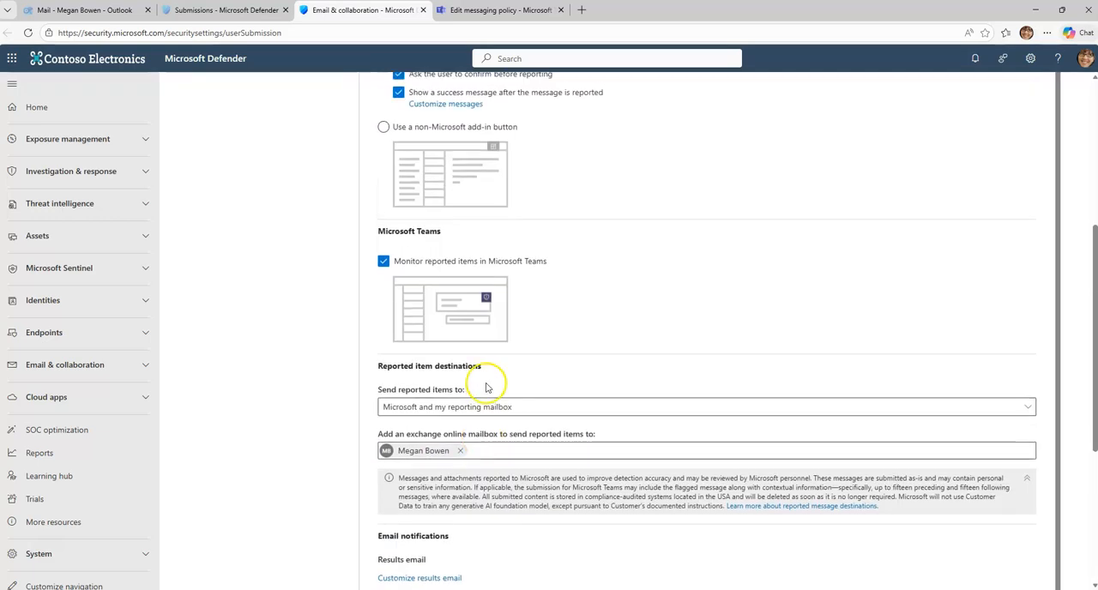
scroll(487, 382, down, 5)
scroll(630, 418, down, 3)
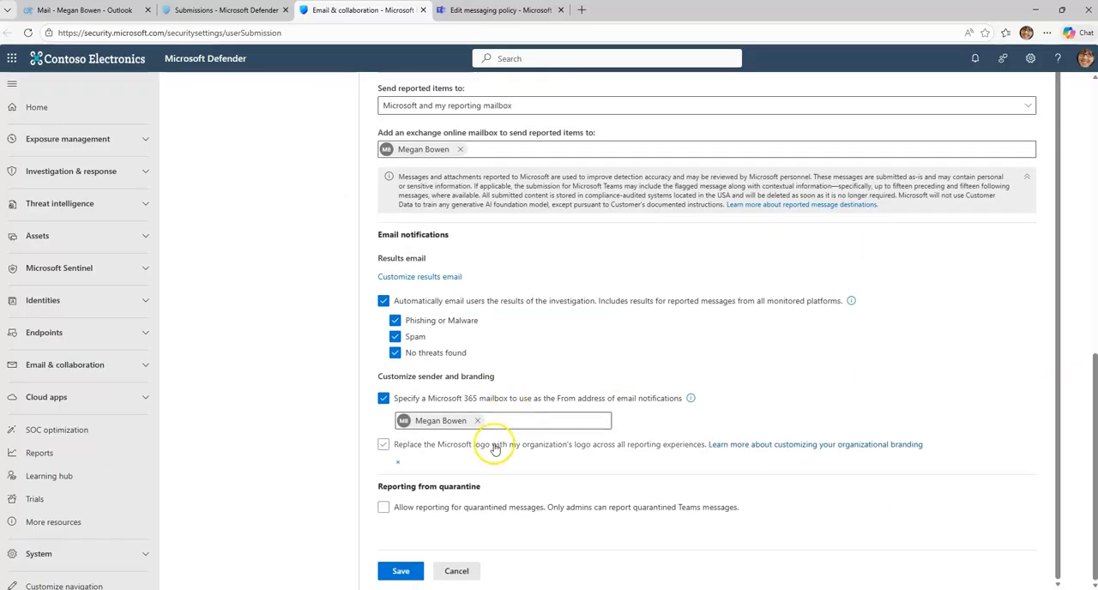
click(401, 571)
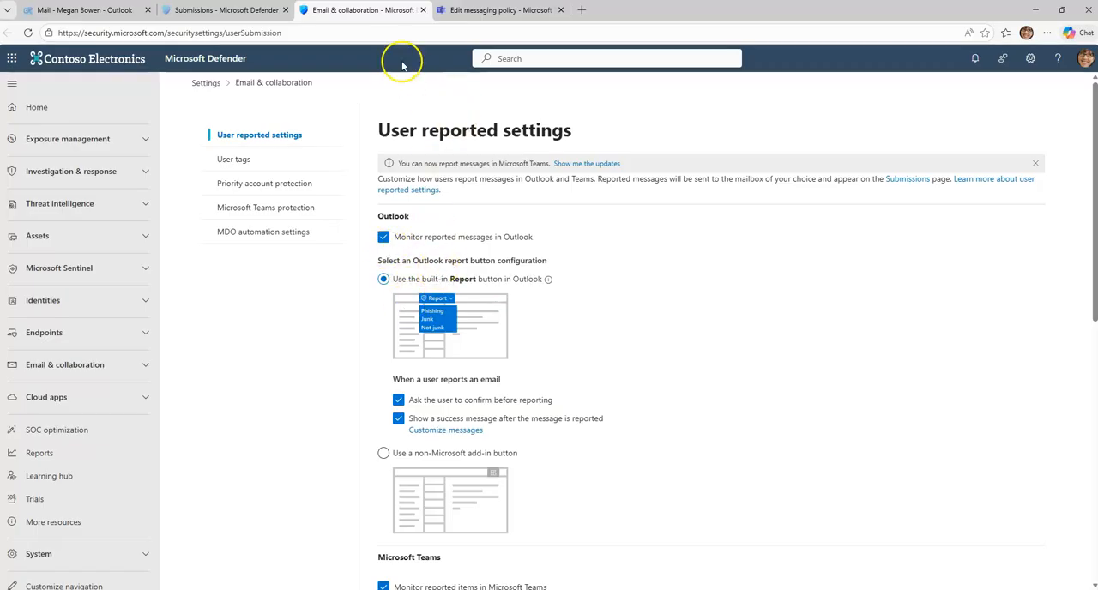
Step: Open the documentation on user reported settings and examine its prerequisites and the comparison of report button features
click(981, 179)
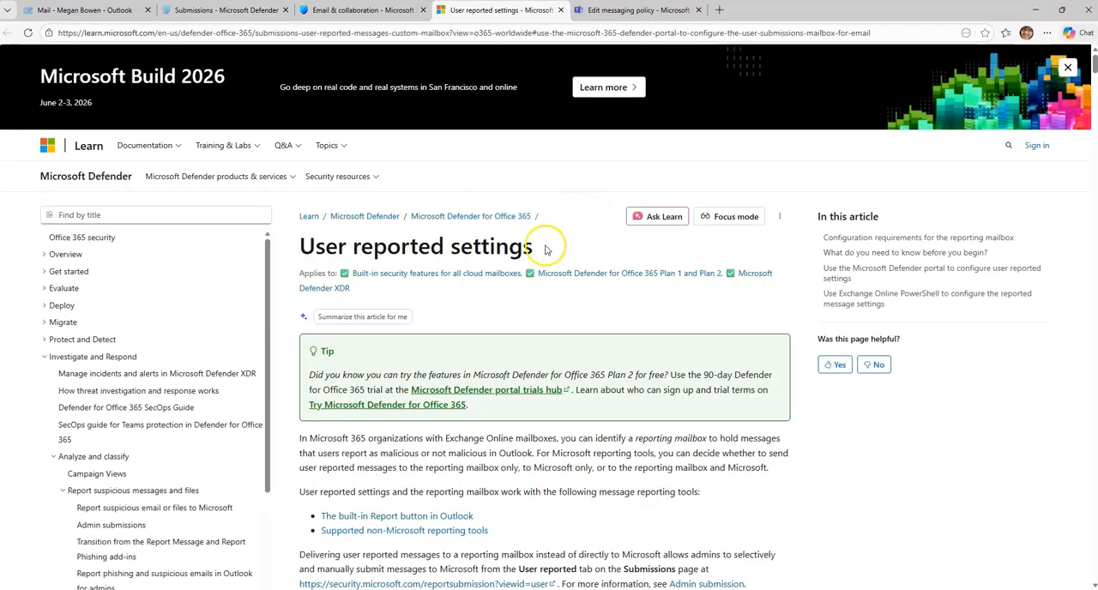
scroll(559, 220, down, 7)
scroll(505, 356, down, 4)
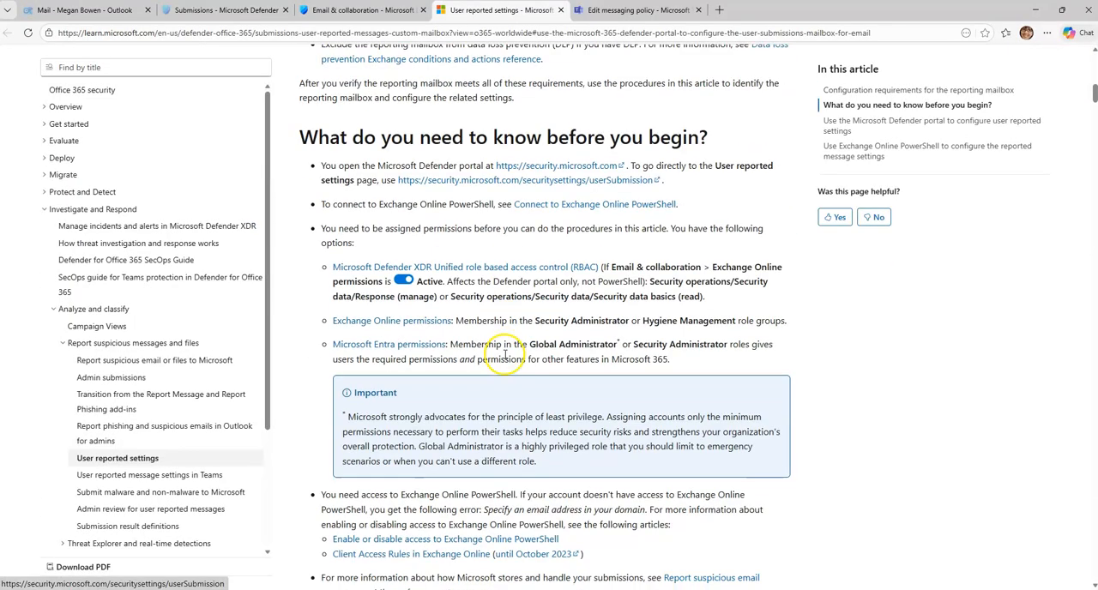
scroll(506, 354, up, 3)
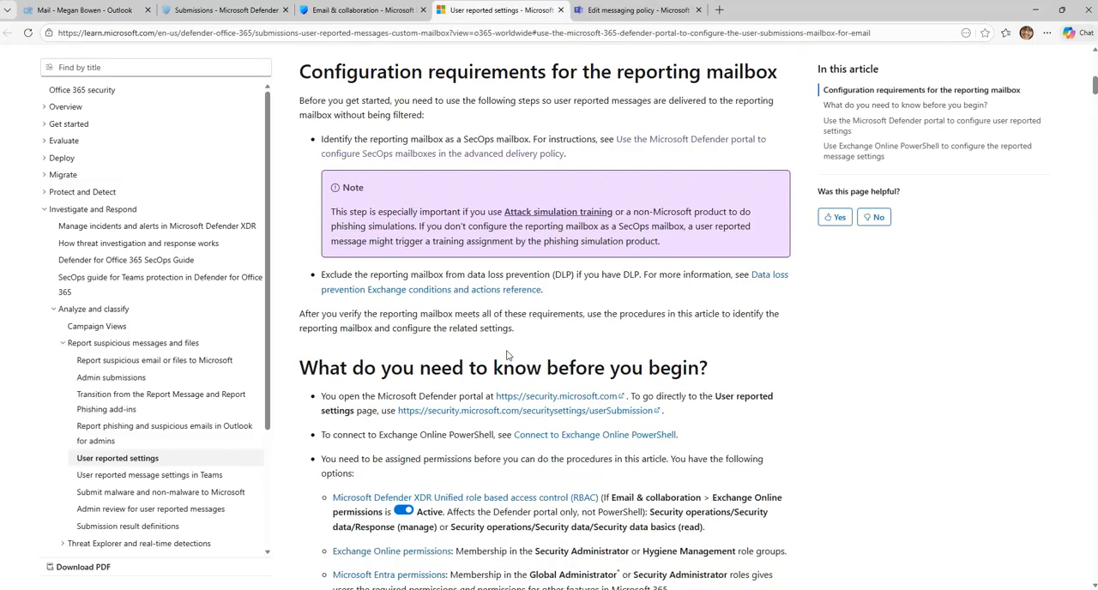
scroll(506, 352, down, 7)
scroll(506, 353, down, 10)
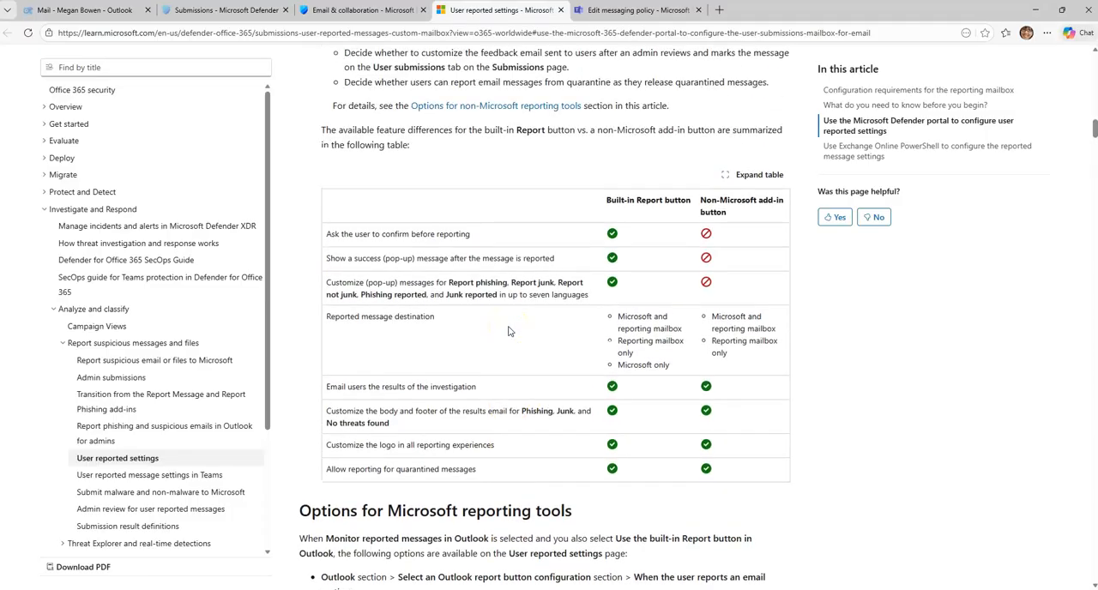
Step: Return to the reporting mailbox requirements, highlight the instruction to identify it as a SecOps mailbox, and close the article
scroll(508, 331, up, 3)
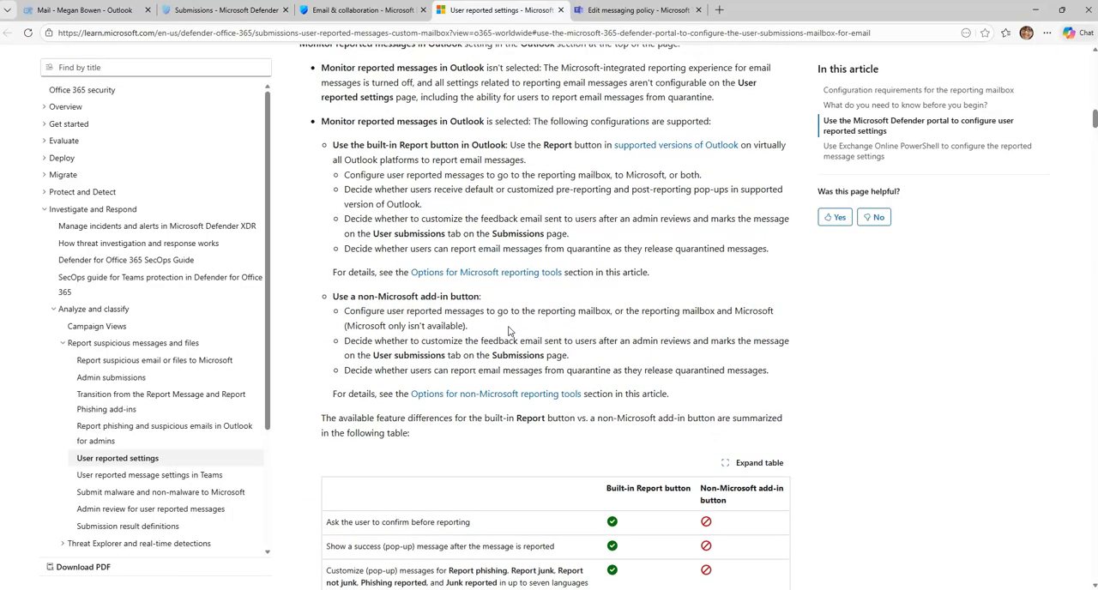
scroll(508, 331, up, 1)
scroll(508, 331, up, 3)
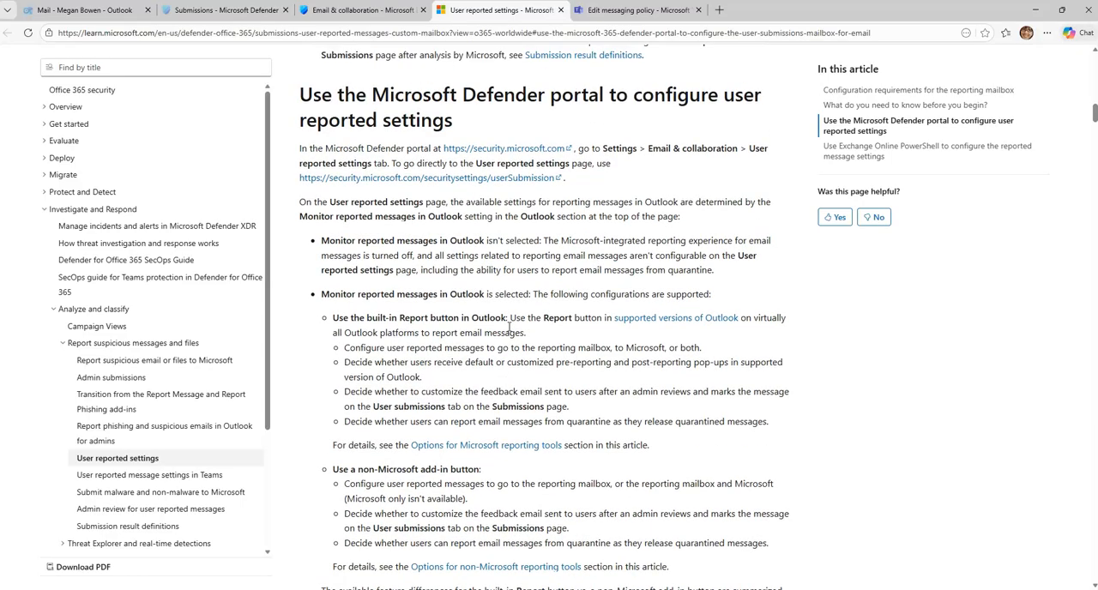
scroll(508, 327, up, 3)
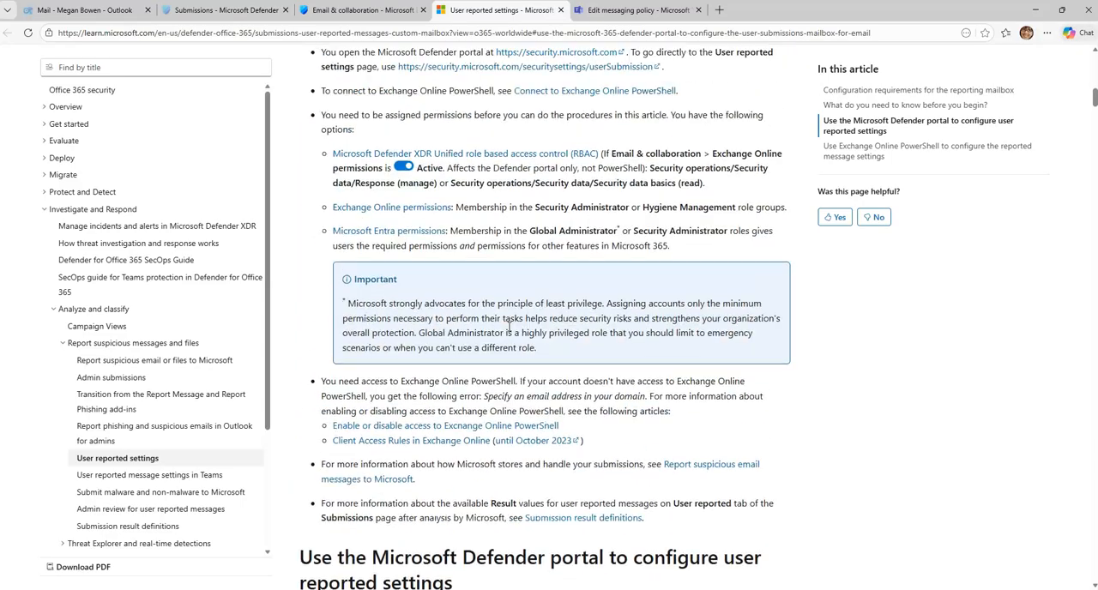
scroll(508, 330, up, 4)
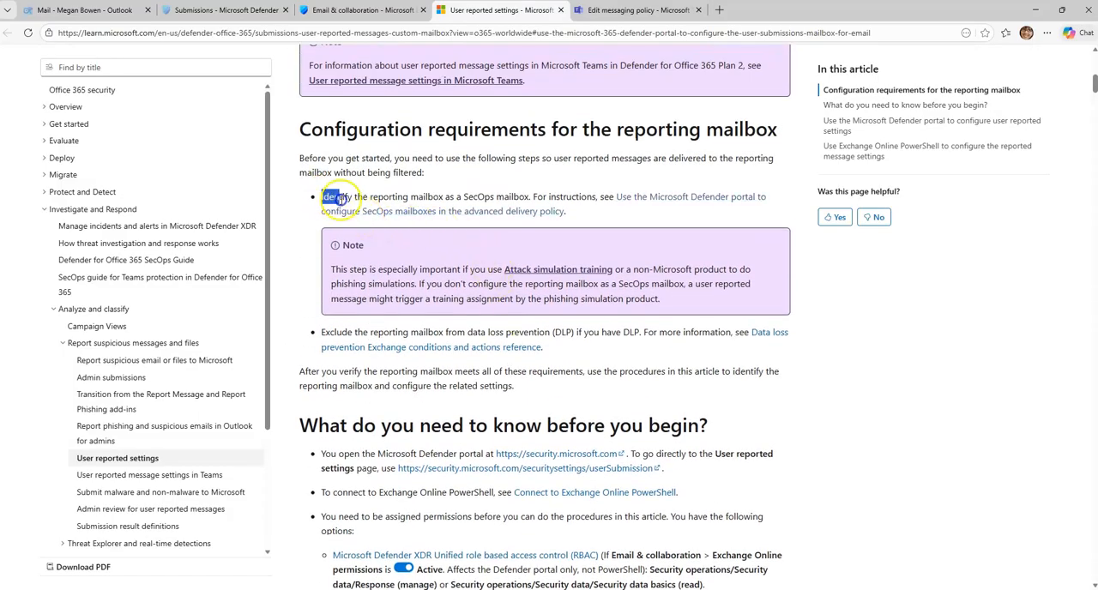
drag(340, 198, 414, 200)
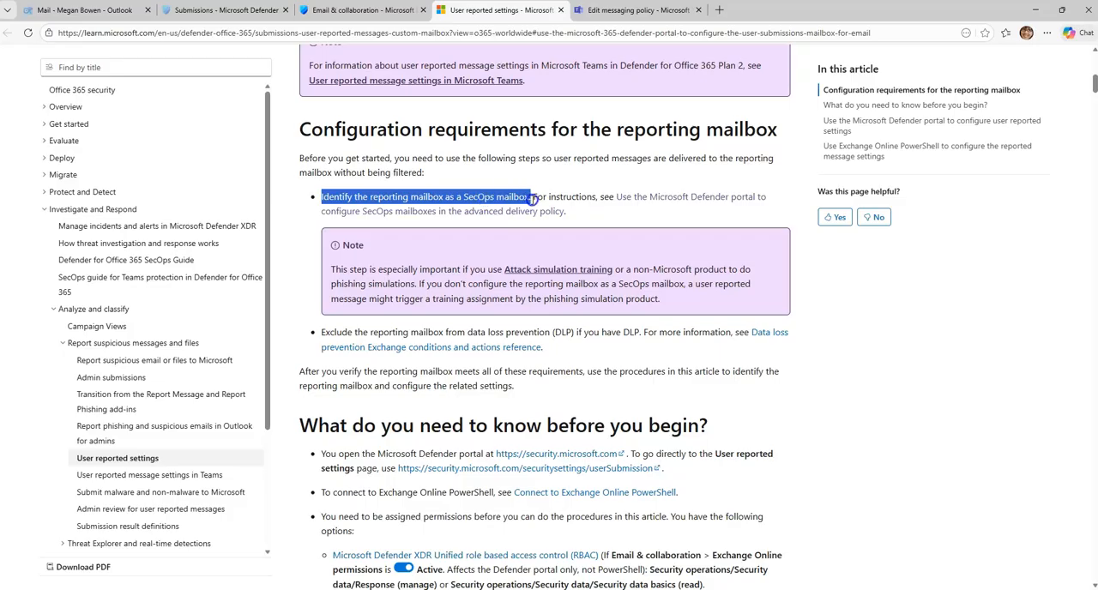
drag(532, 199, 533, 199)
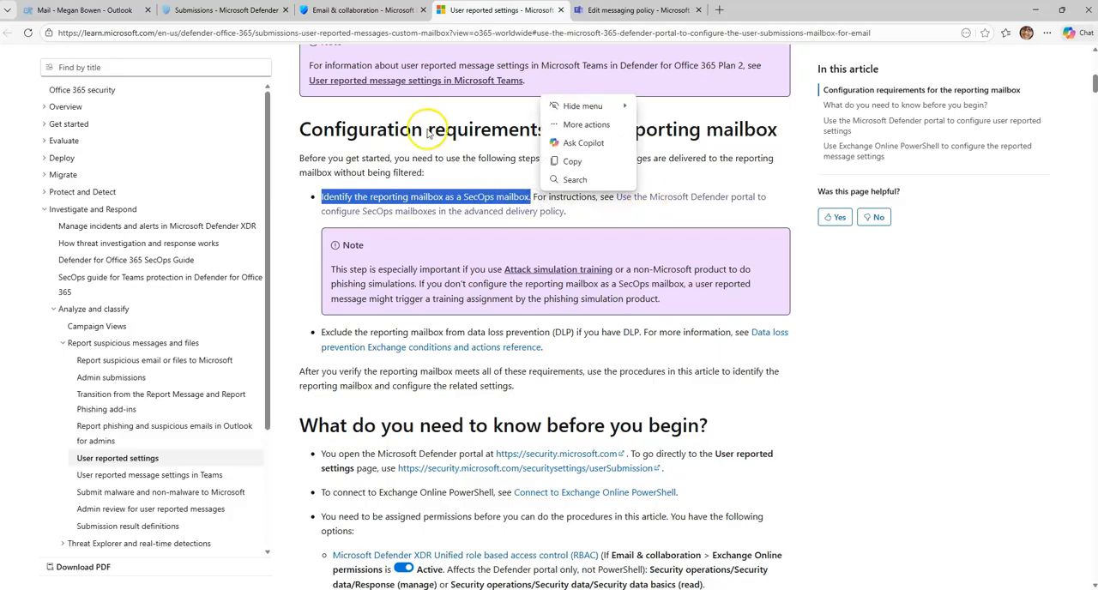
click(561, 11)
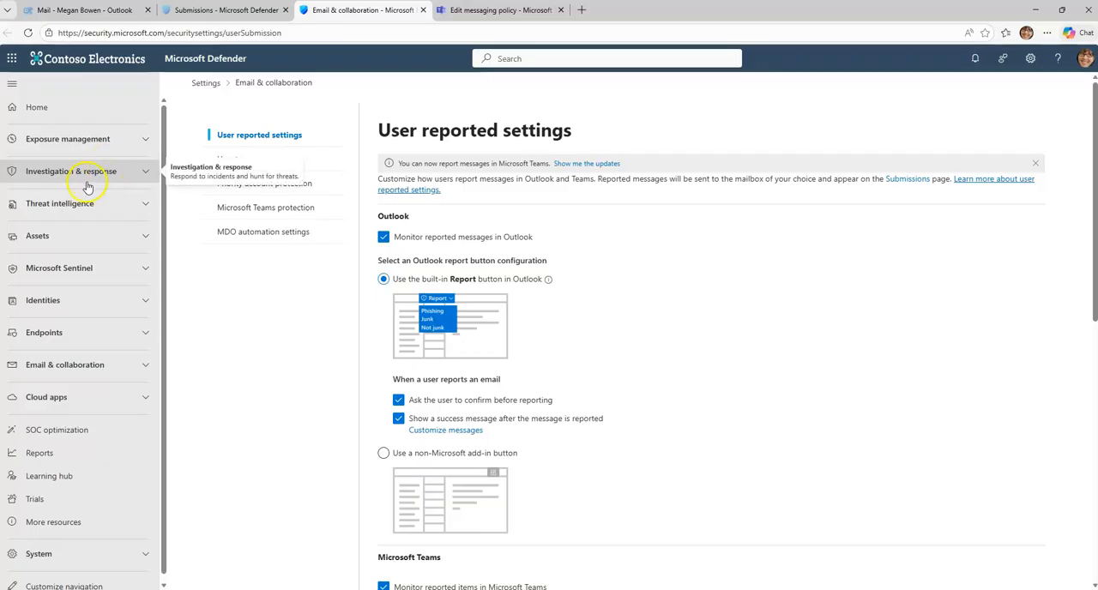
Step: Open the Advanced delivery rule among the Email & collaboration threat policies
click(103, 369)
scroll(96, 403, down, 2)
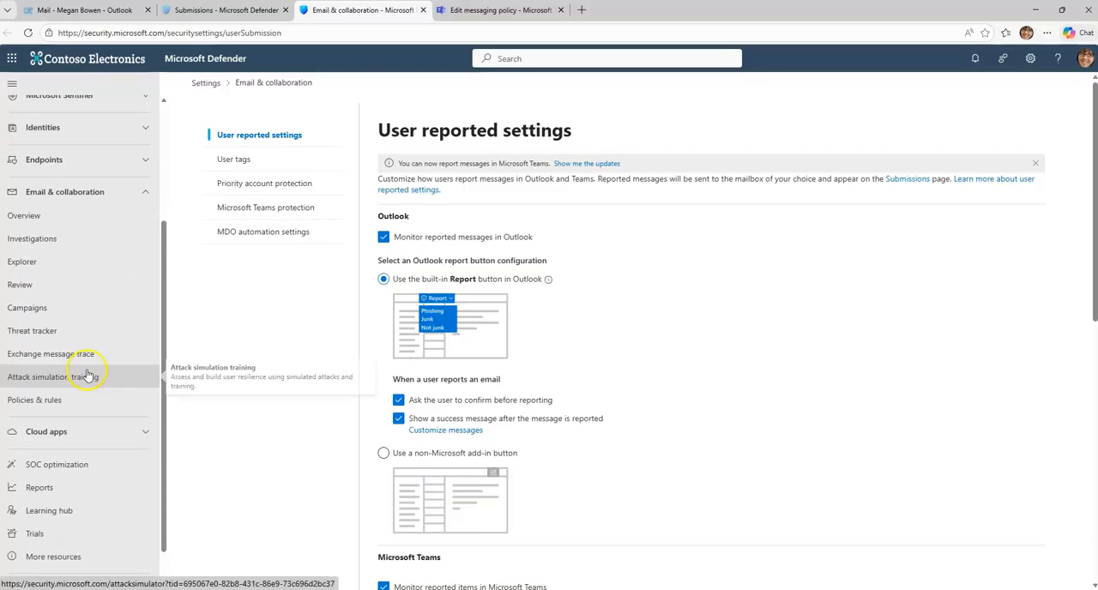
click(84, 400)
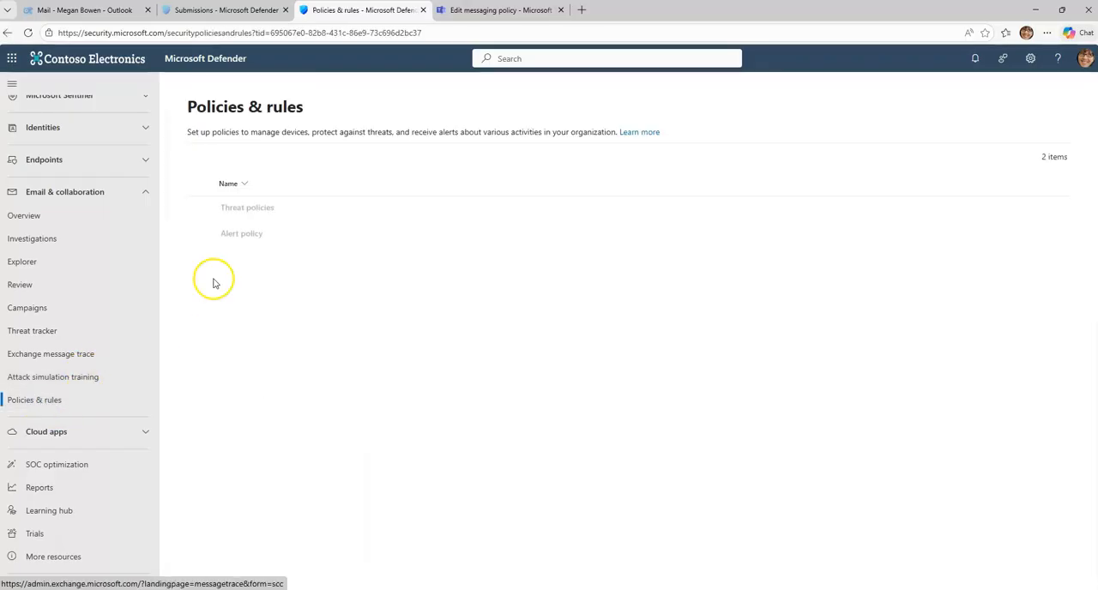
click(246, 209)
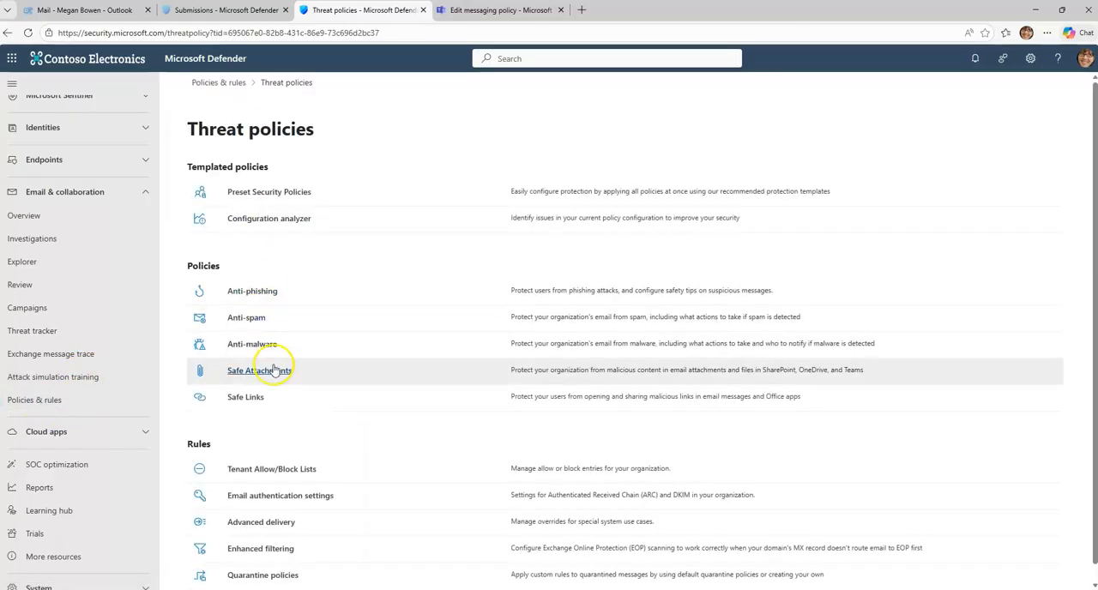
scroll(274, 374, down, 1)
click(265, 501)
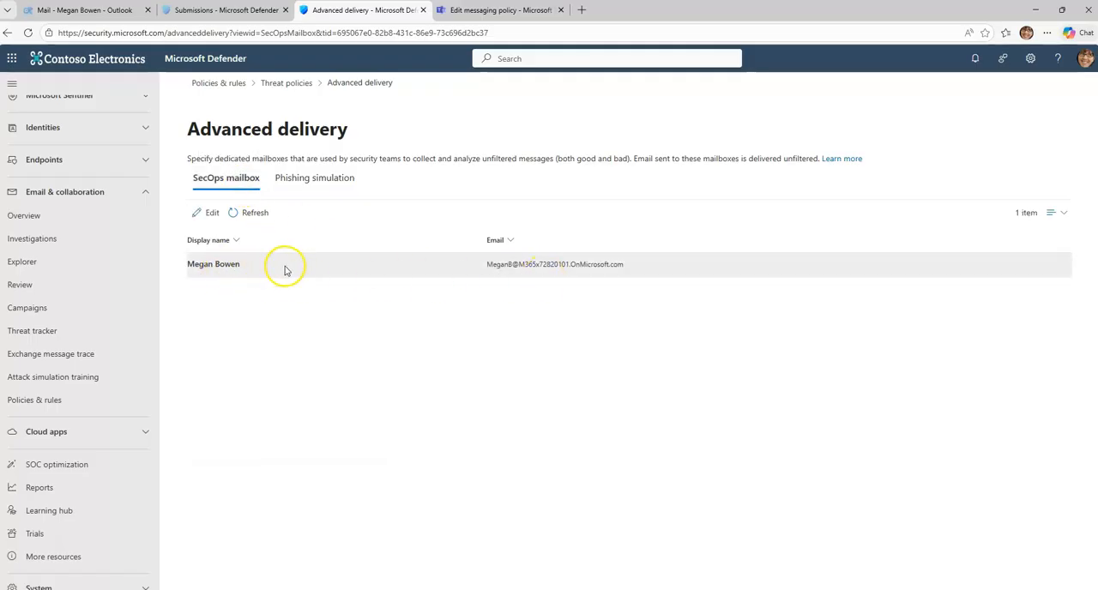
Step: Try adding the User-Reported Messages mailbox to the SecOps mailboxes, remove it again and cancel the edit
click(202, 212)
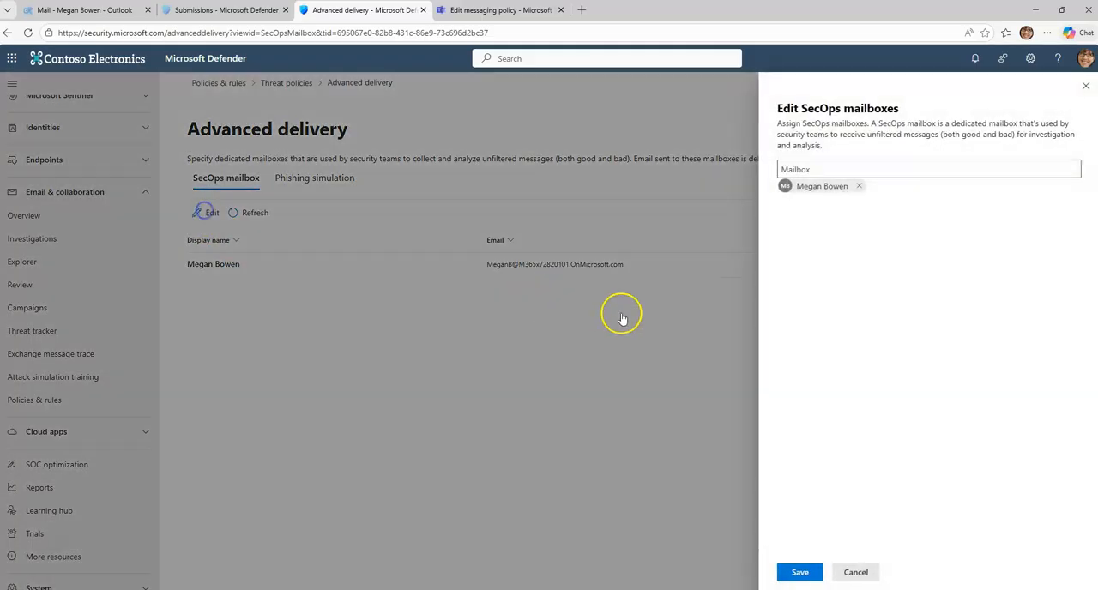
click(831, 169)
scroll(865, 272, down, 8)
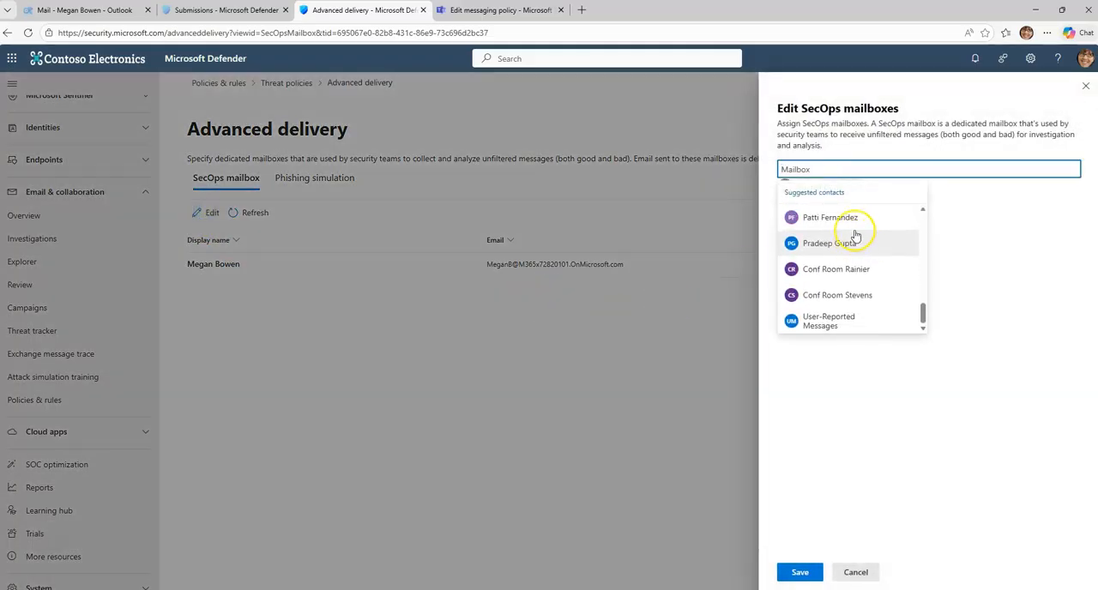
click(829, 321)
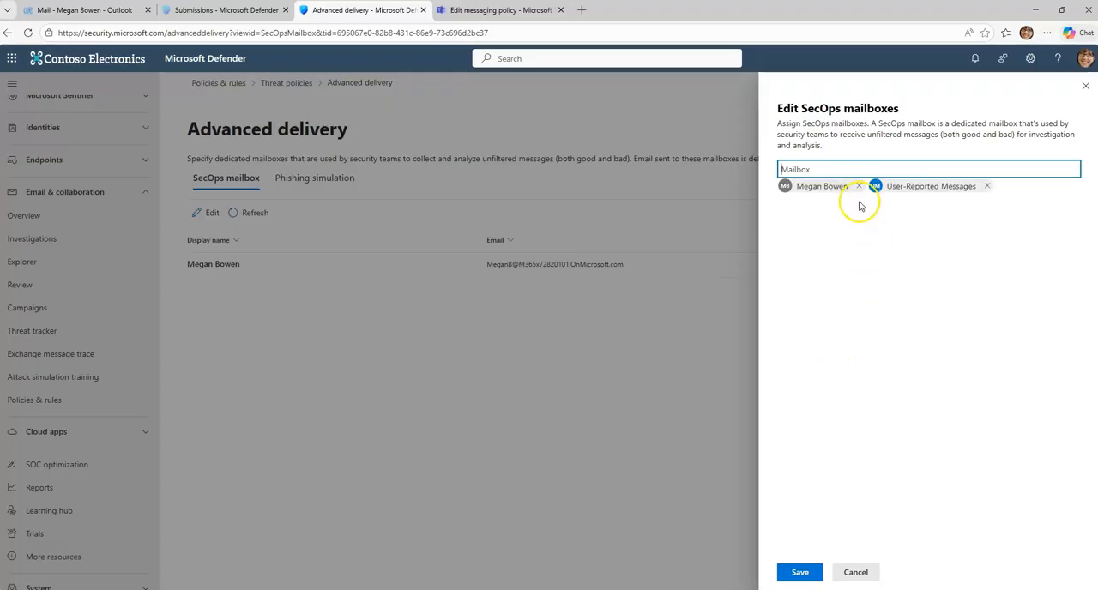
click(988, 187)
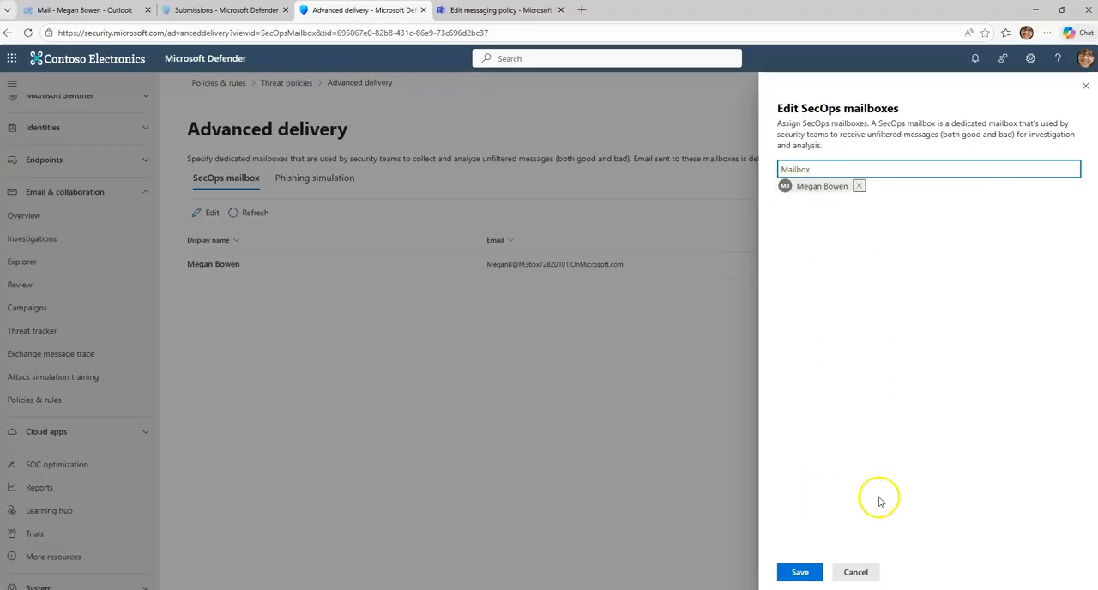
click(856, 573)
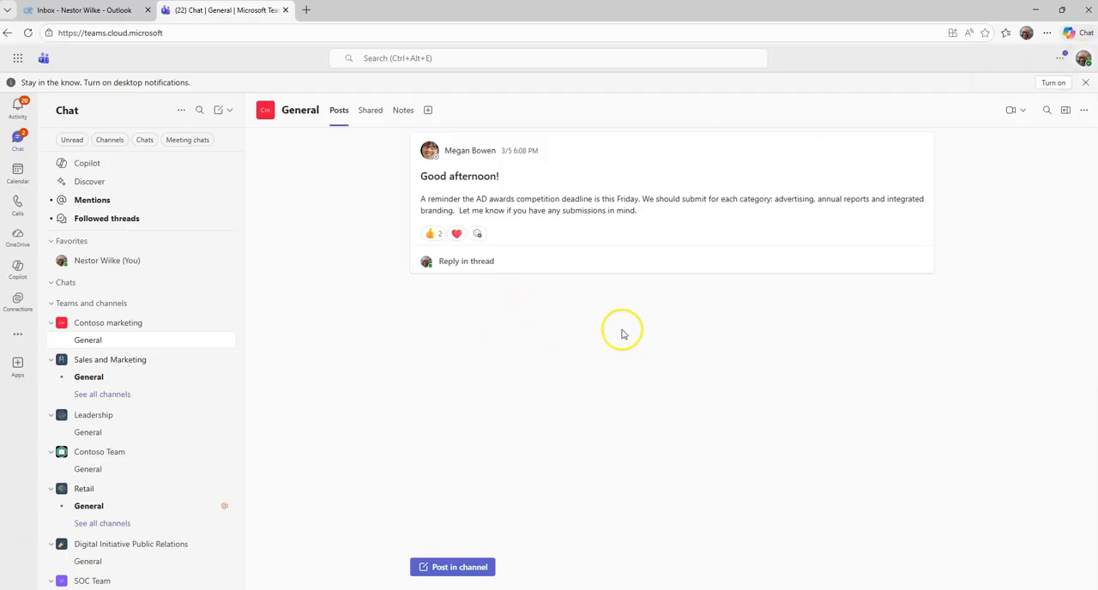
Step: In Teams, report the "Good afternoon!" post in the Contoso marketing General channel as a security risk
right_click(613, 225)
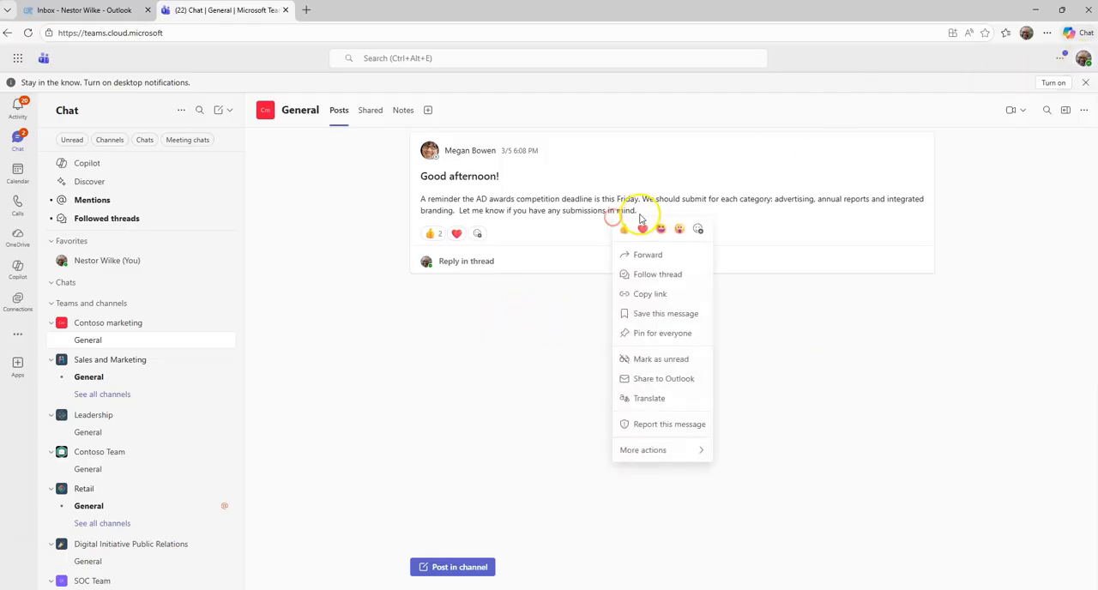
click(659, 423)
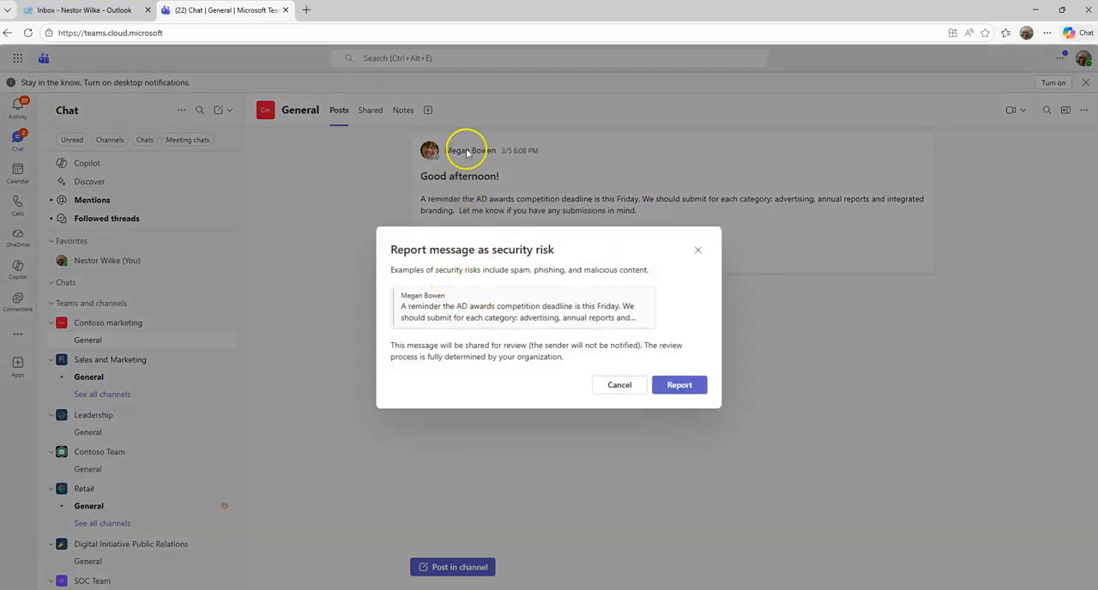
click(693, 384)
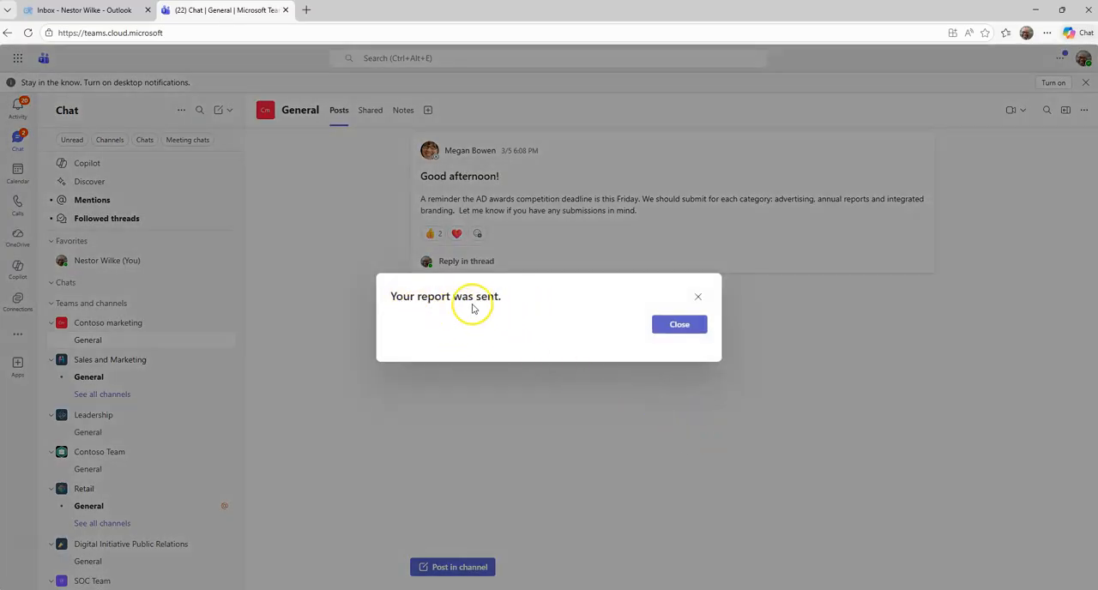
click(678, 326)
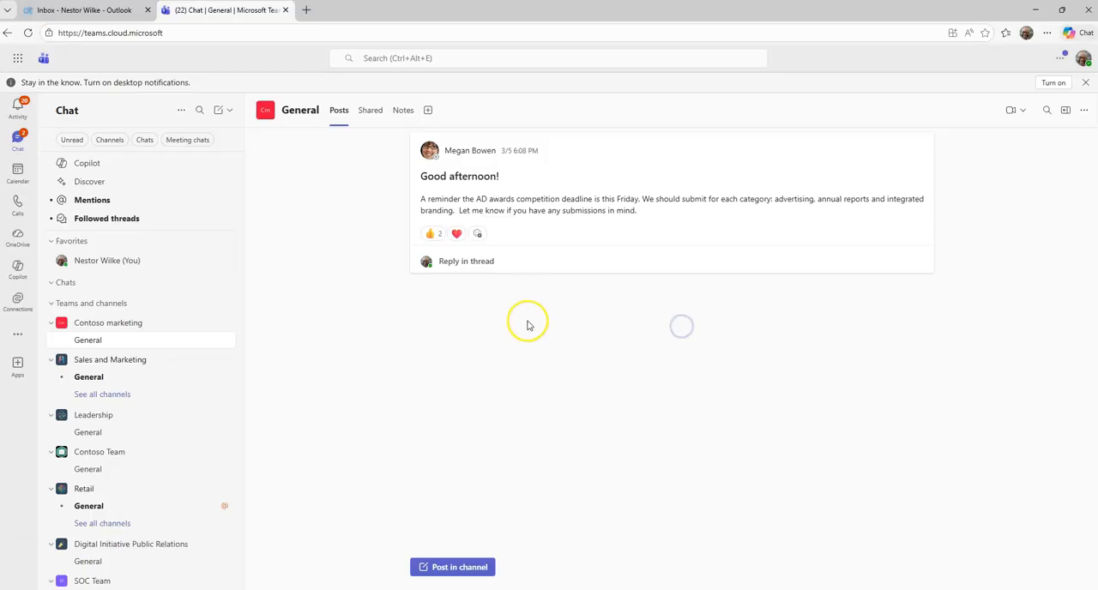
Step: Switch to Outlook and report the email "IMPORTANT: Statement of Work 24JUN2019 Update" as phishing
click(108, 12)
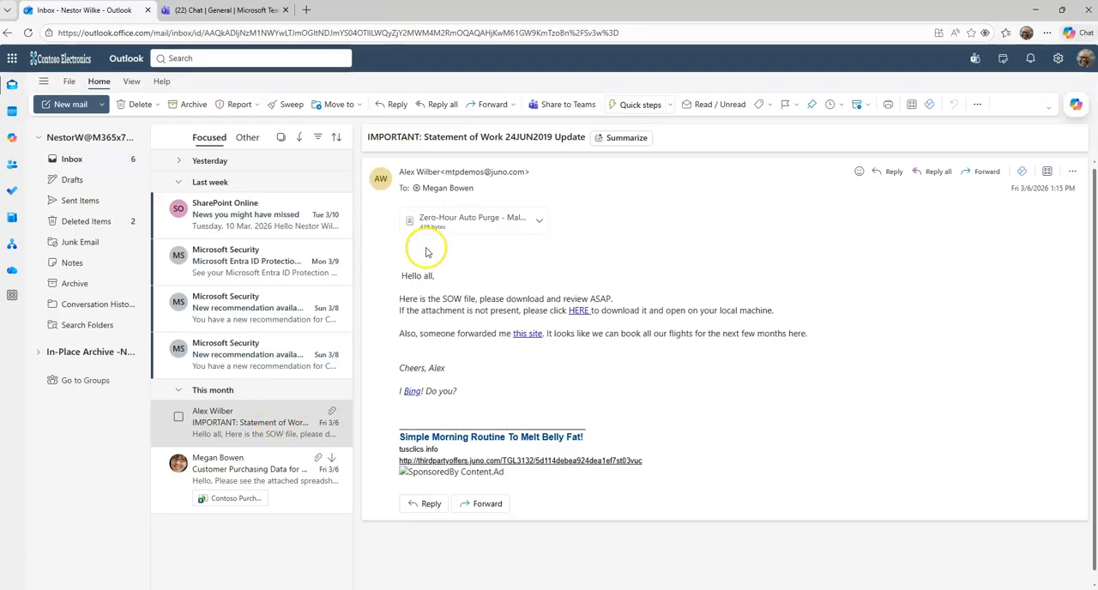
click(260, 435)
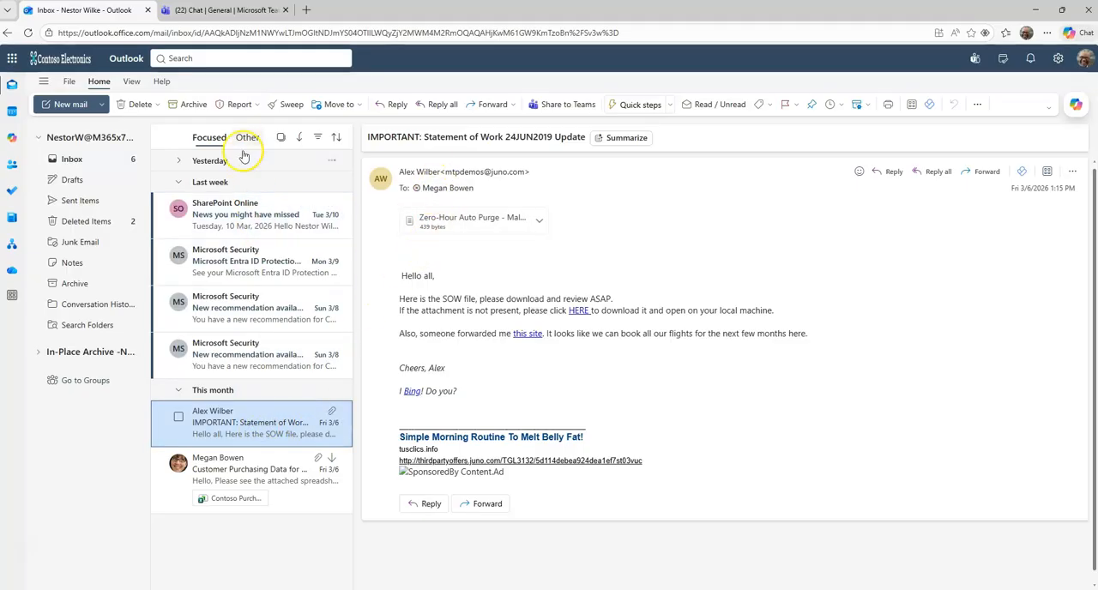
click(235, 109)
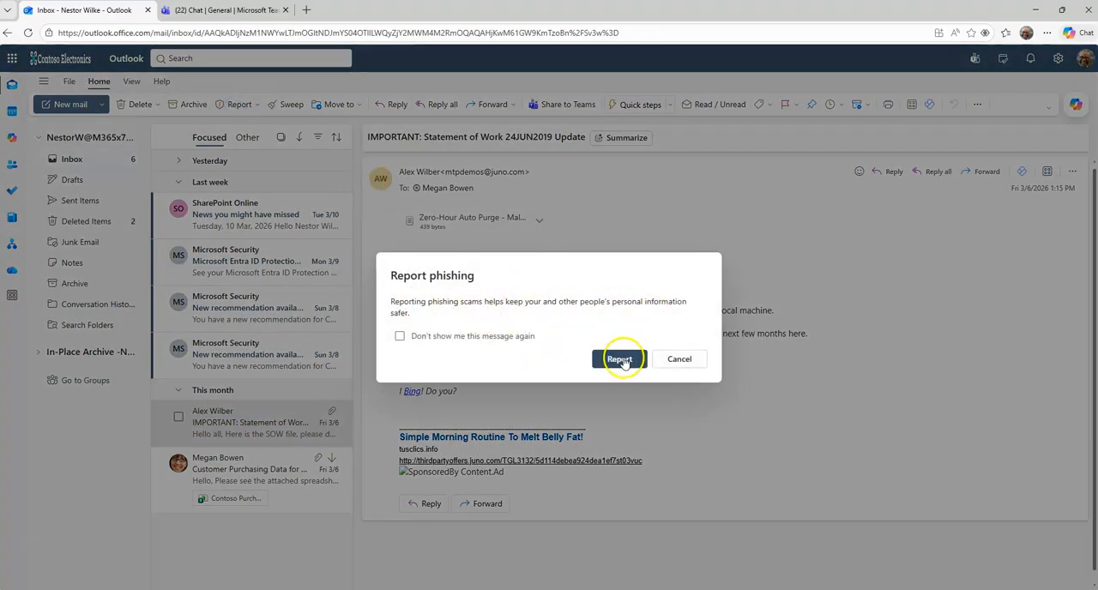
click(614, 360)
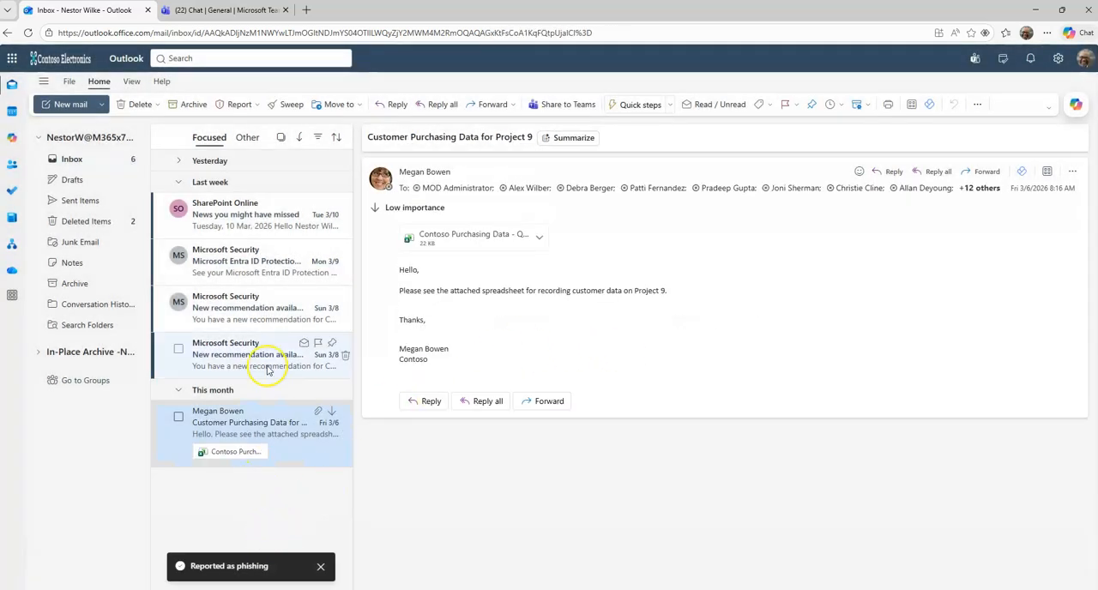
Step: Switch to Microsoft Defender, open the user-reported submissions under Investigation & response and refresh the list
mouse_move(777, 589)
click(780, 550)
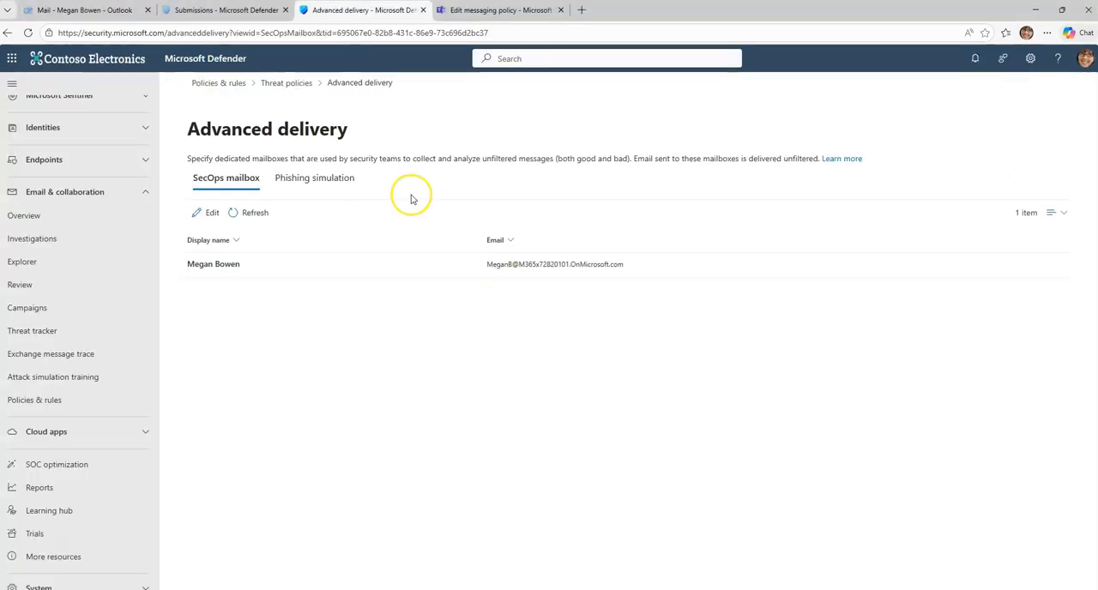
scroll(86, 197, up, 3)
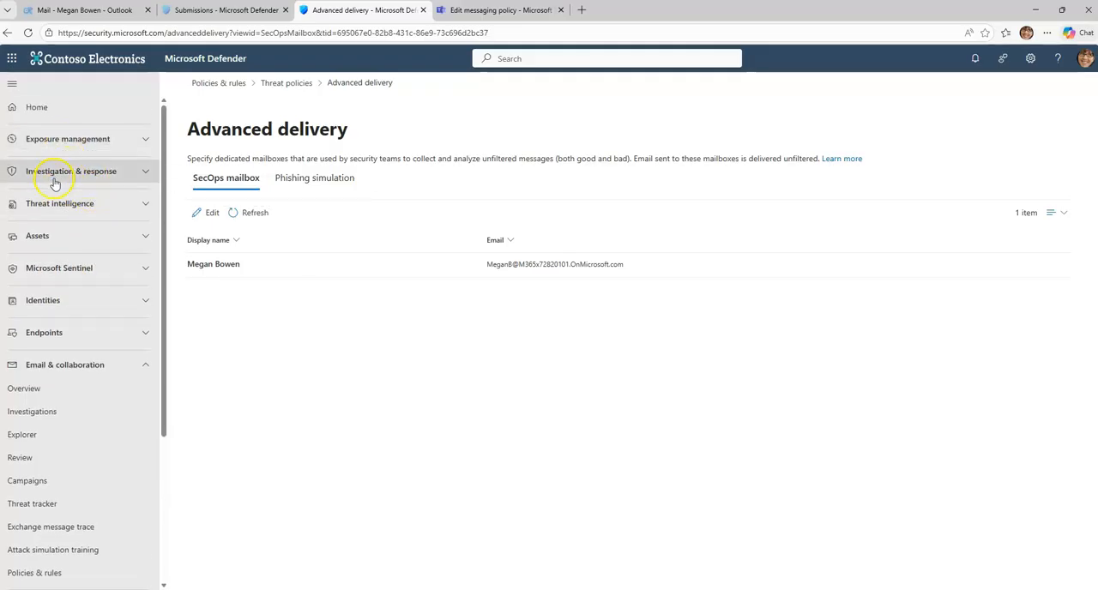
click(55, 172)
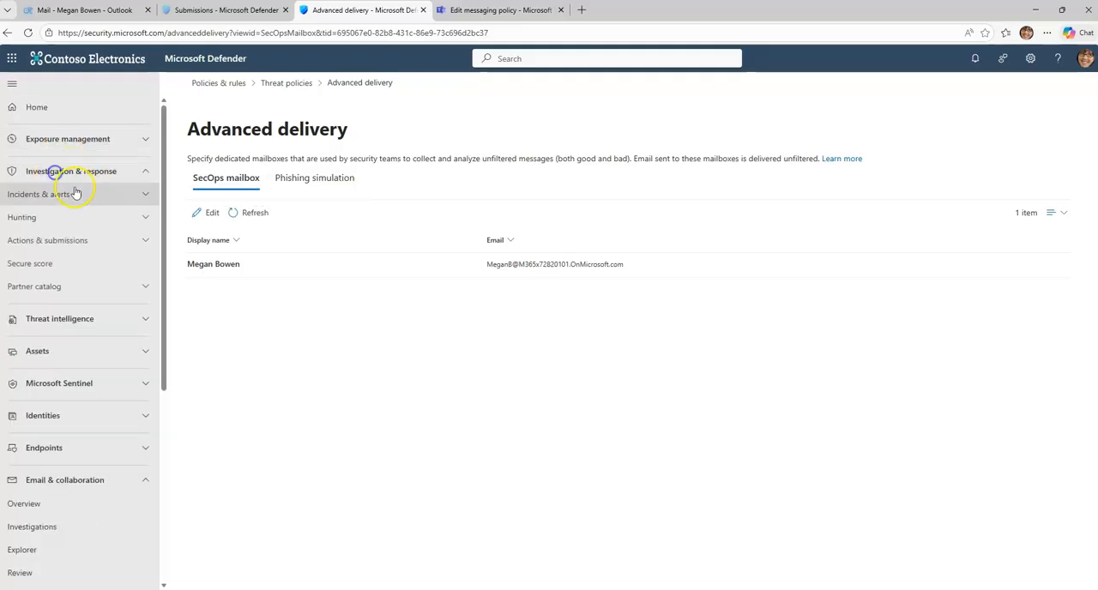
click(65, 240)
click(51, 280)
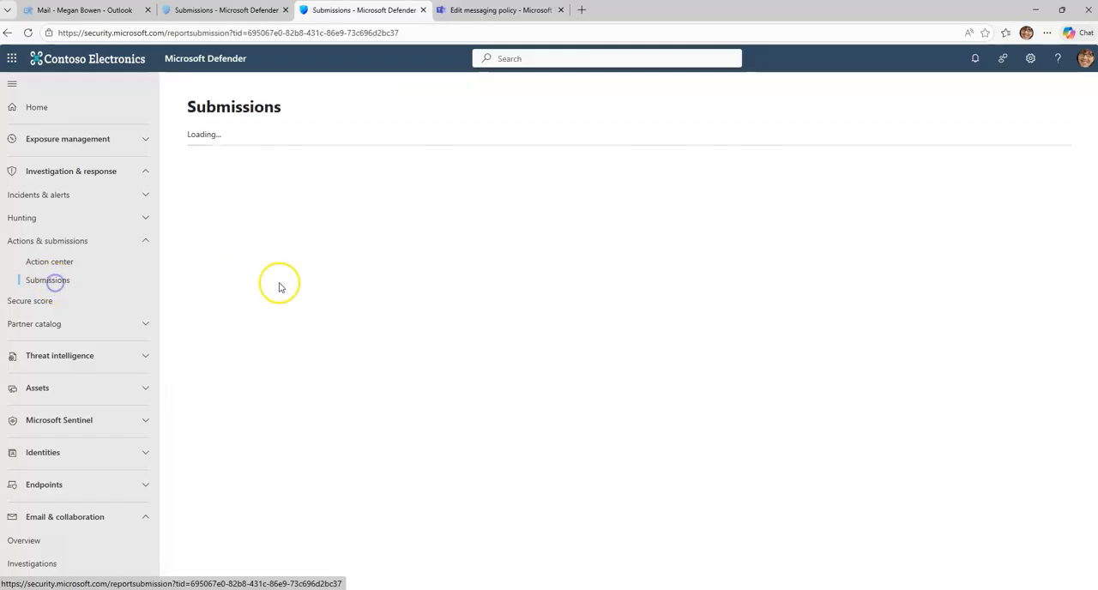
click(476, 163)
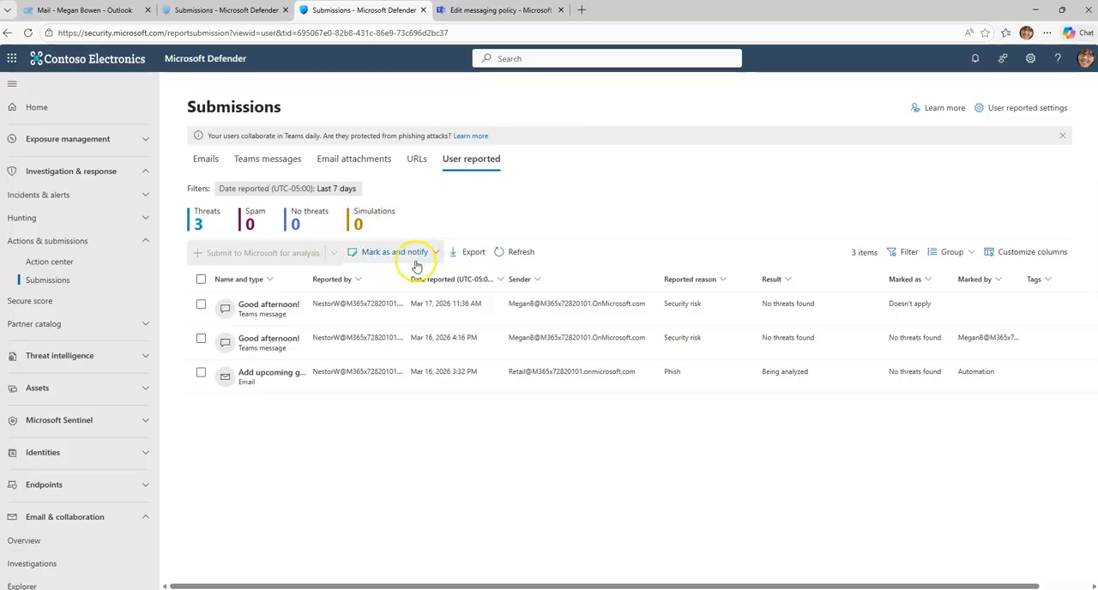
click(509, 252)
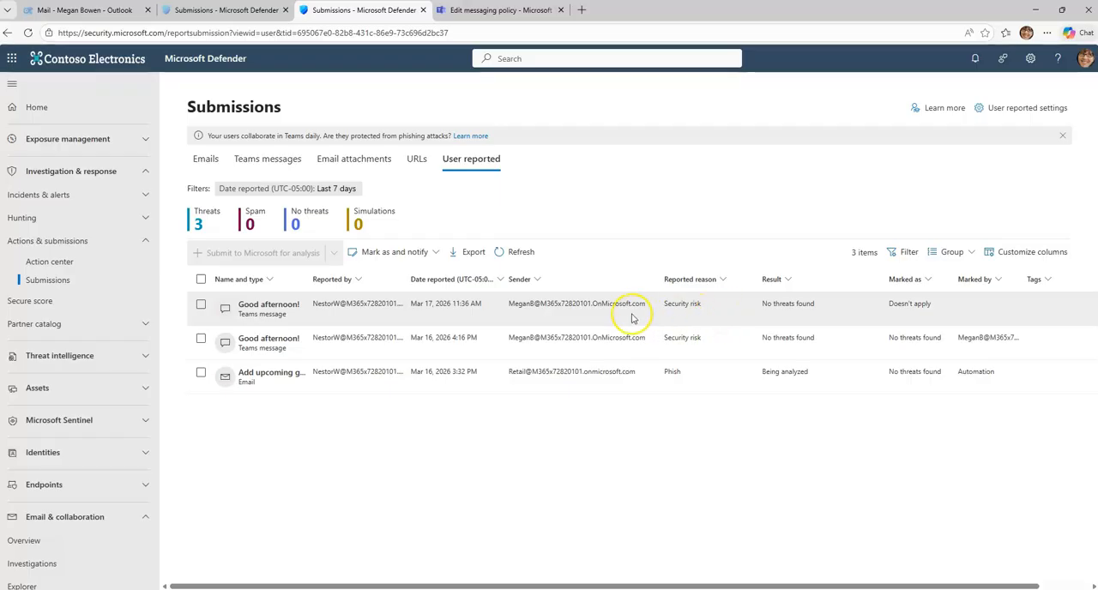
Step: Mark the "Good afternoon!" Teams message reported on Mar 17, 2026 as No threats found, notify its reporter and refresh the list
click(201, 305)
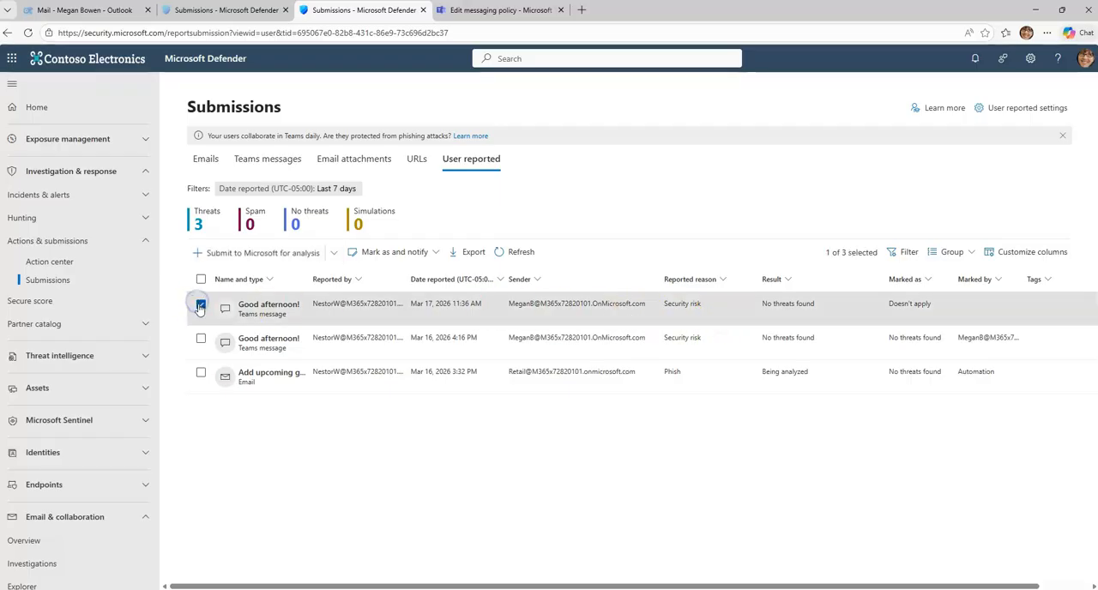
click(436, 253)
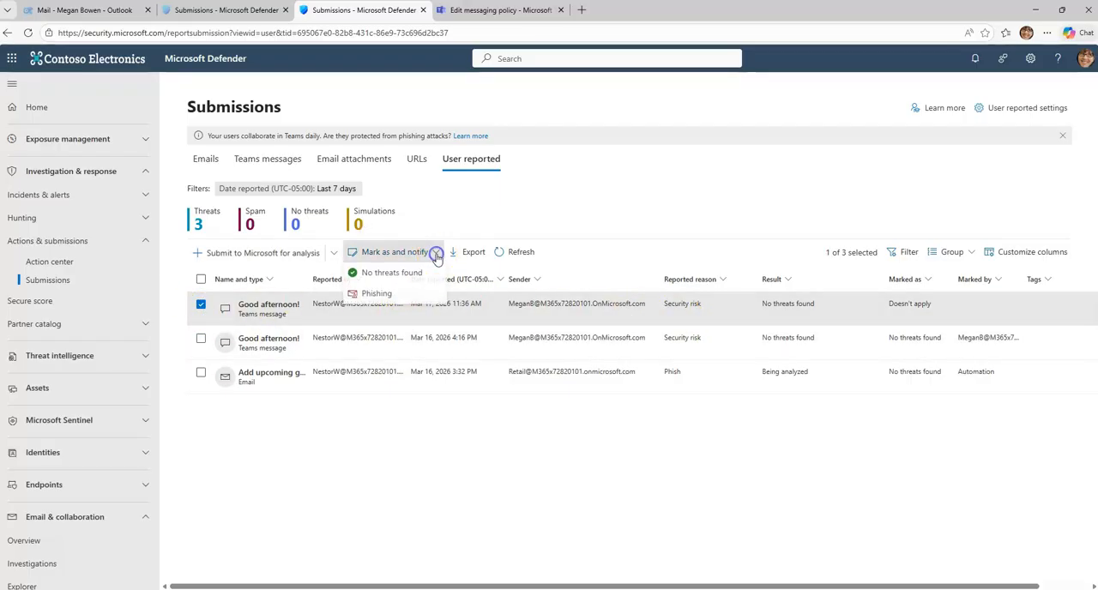
click(383, 277)
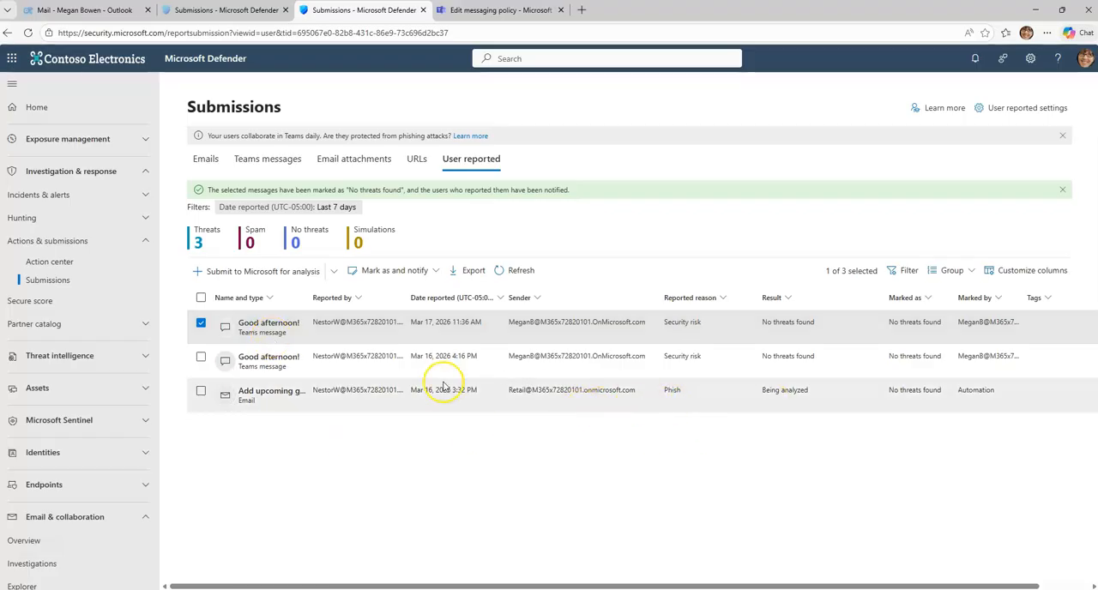
click(522, 271)
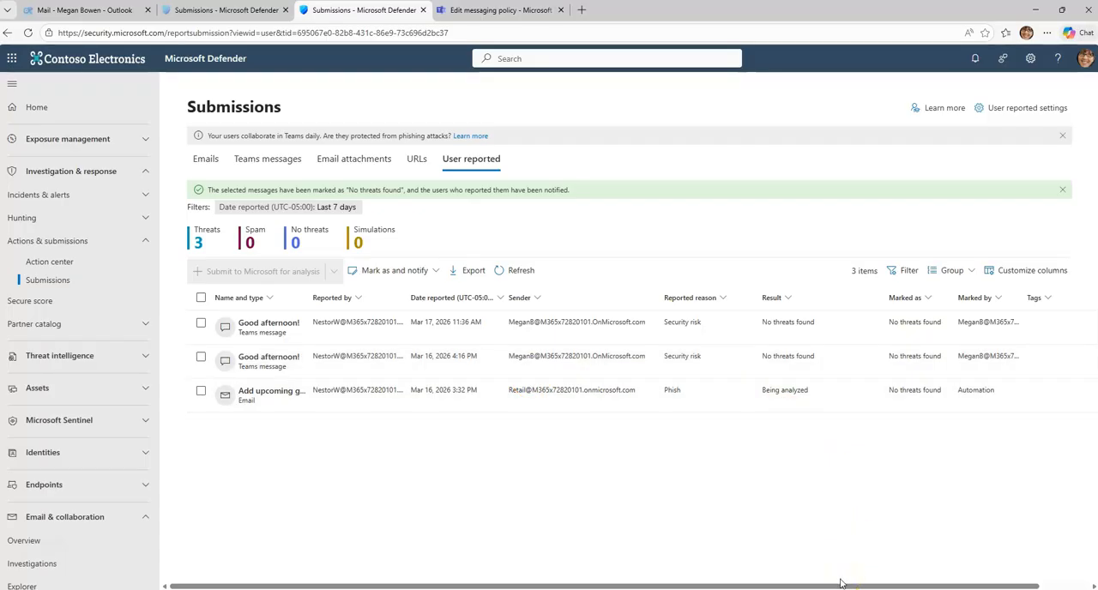
Step: Switch to the reporting user's Outlook, reload the inbox and collapse the Yesterday and Last week groups to check for a result notification
mouse_move(801, 589)
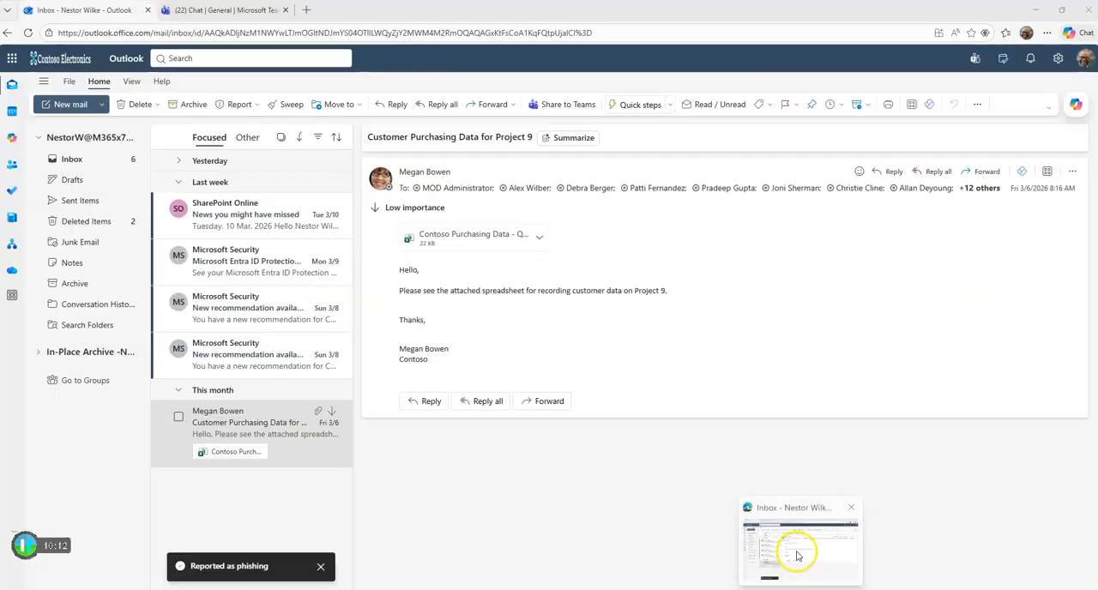
click(798, 556)
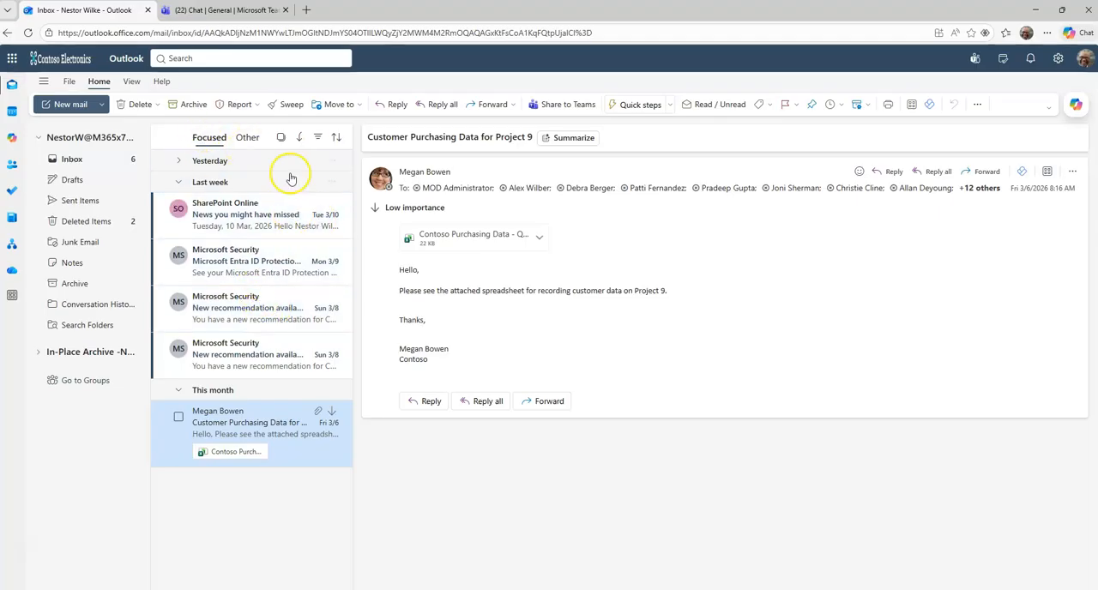
click(209, 11)
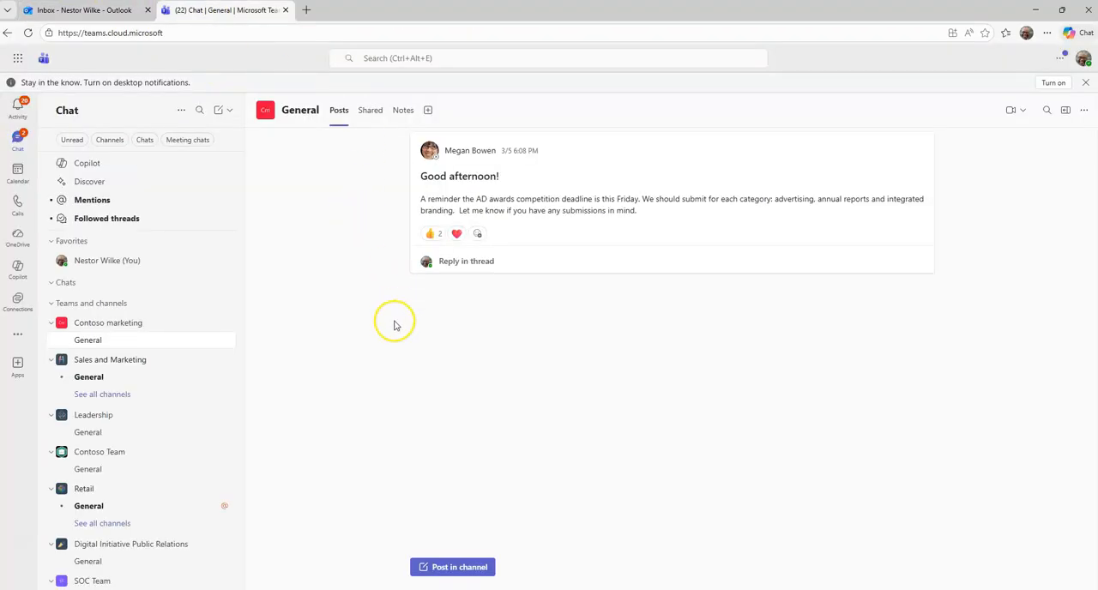
click(86, 11)
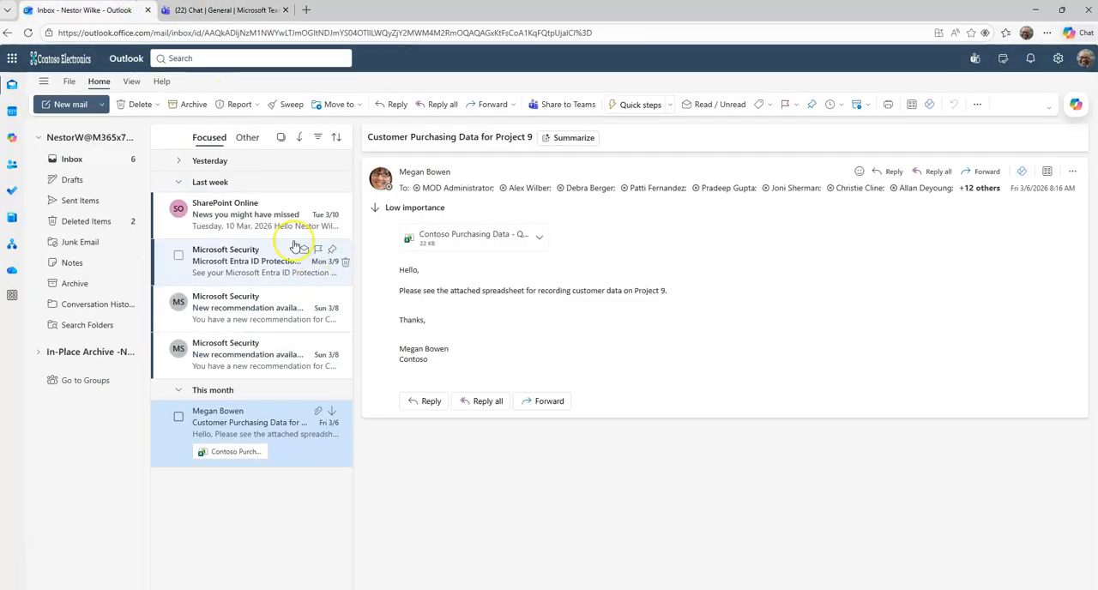
click(28, 34)
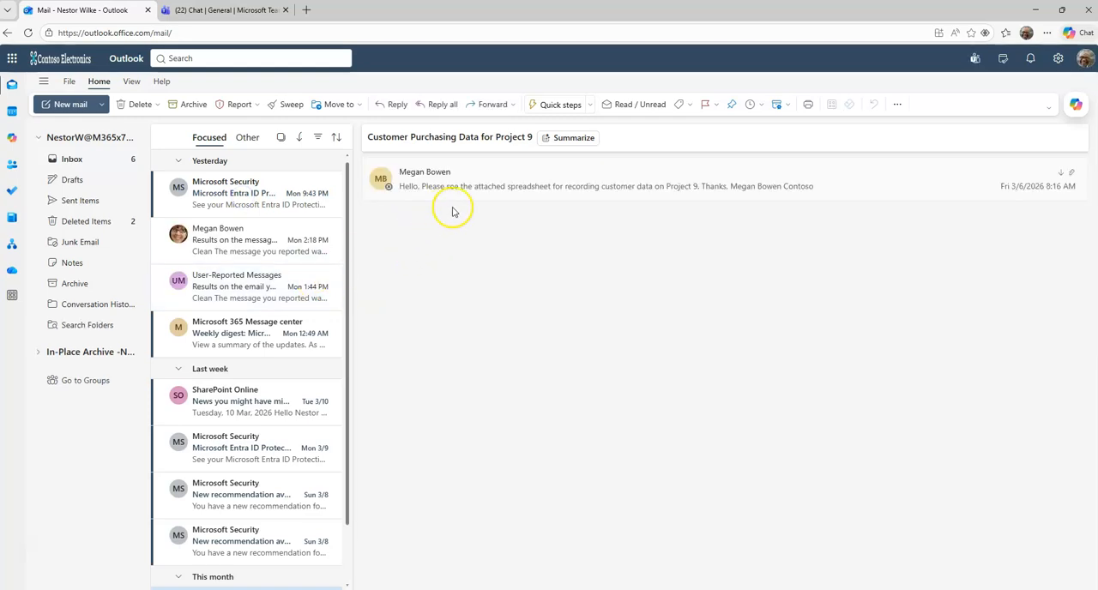
click(73, 160)
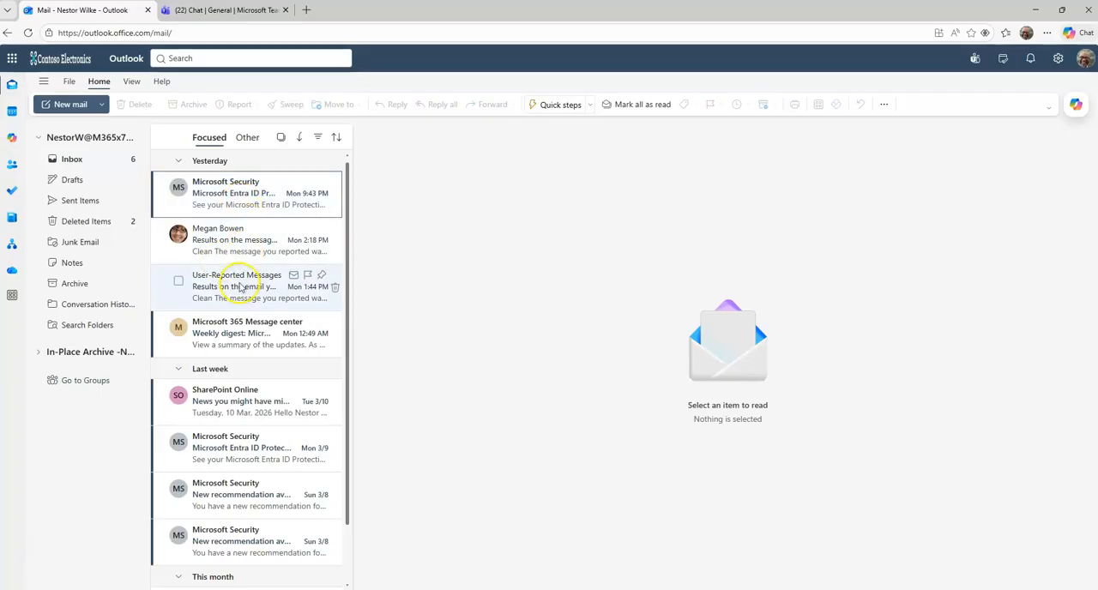
click(182, 161)
click(185, 187)
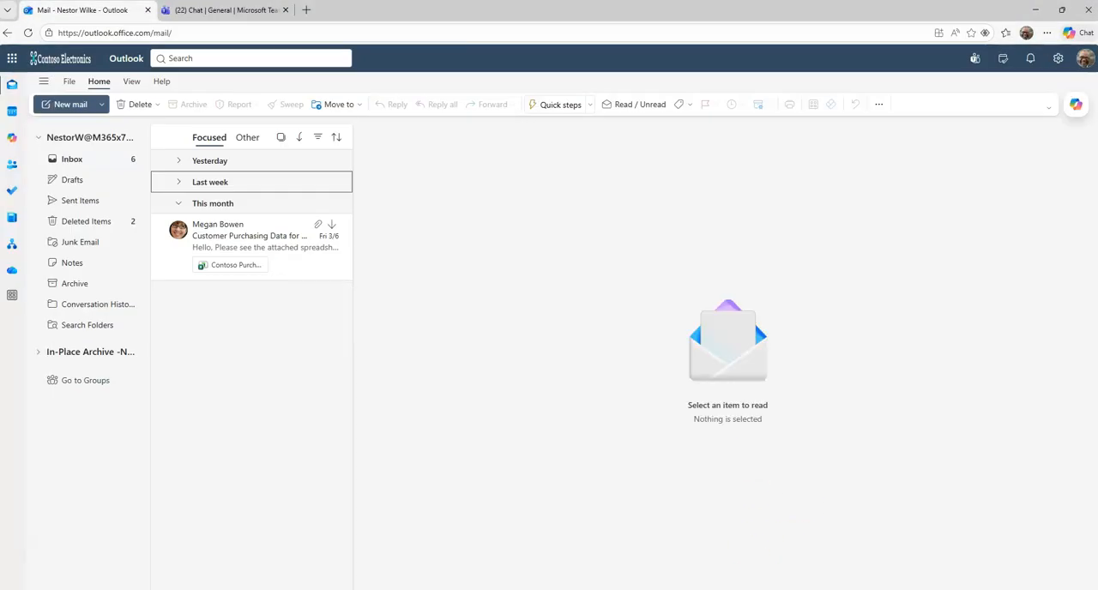
Step: Switch back to the user-reported submissions in Microsoft Defender and refresh them to look for the reported phishing email
mouse_move(775, 589)
click(762, 556)
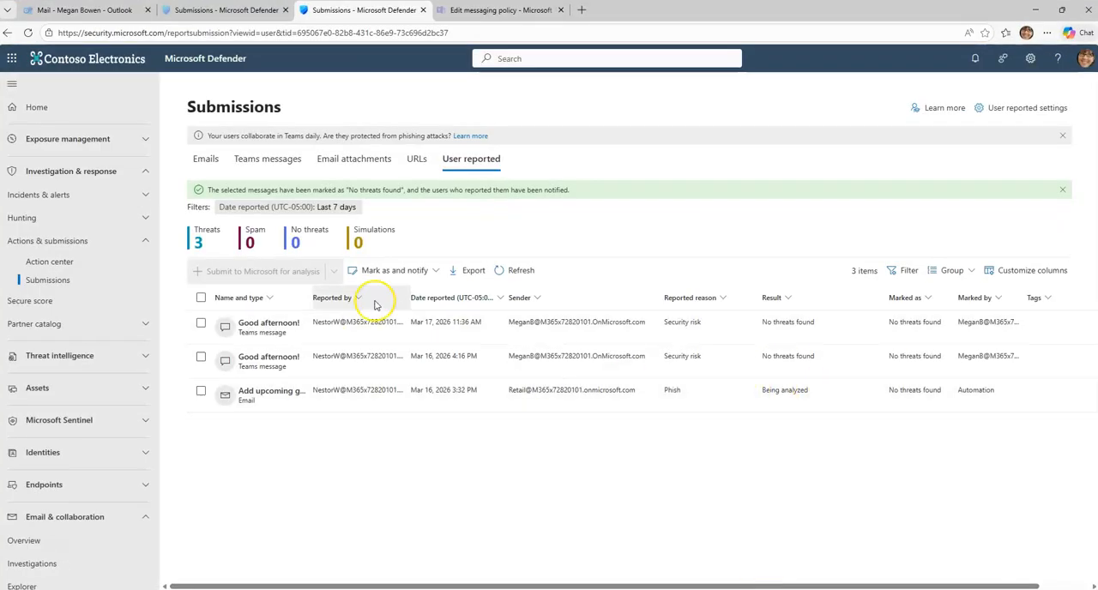
click(522, 271)
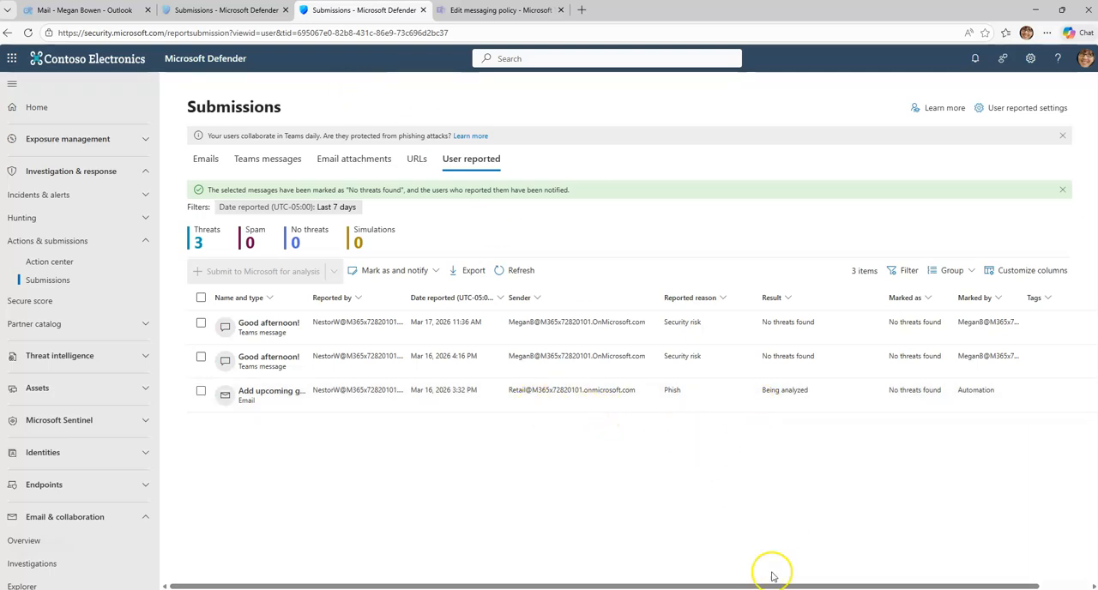
Step: Reload the SecOps mailbox in Outlook, open the phishing report for "IMPORTANT: Statement of Work 24JUN2019 Update" and highlight its sender line
click(96, 11)
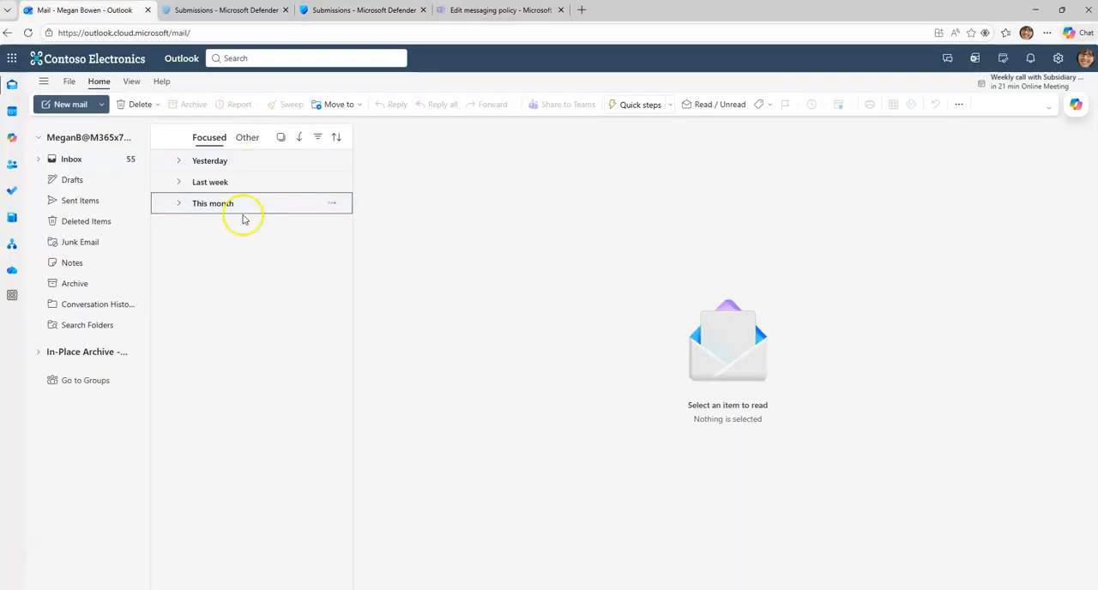
click(88, 162)
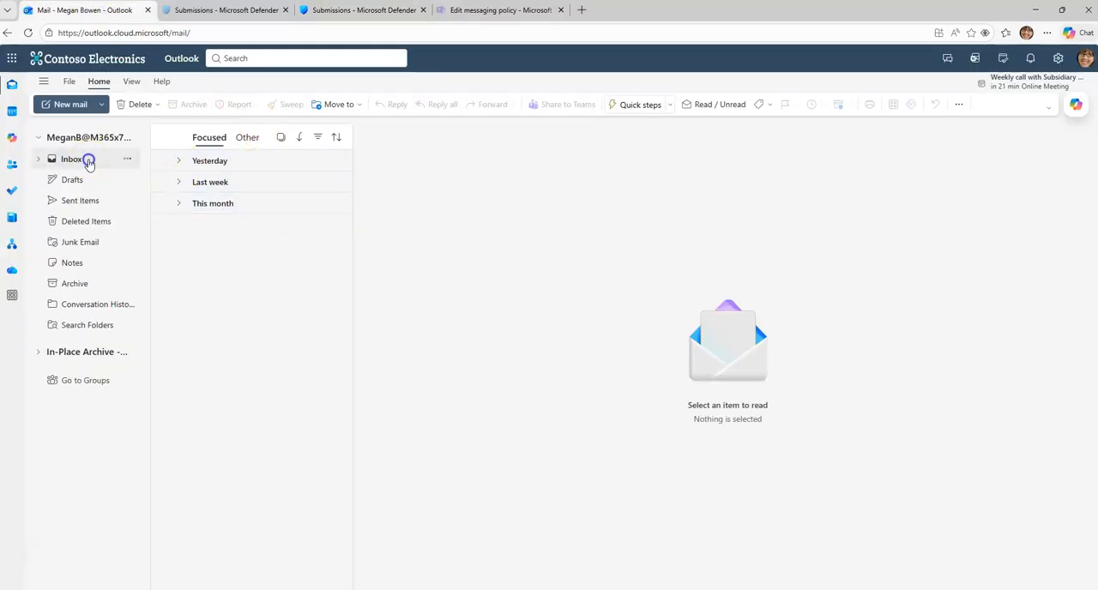
click(26, 34)
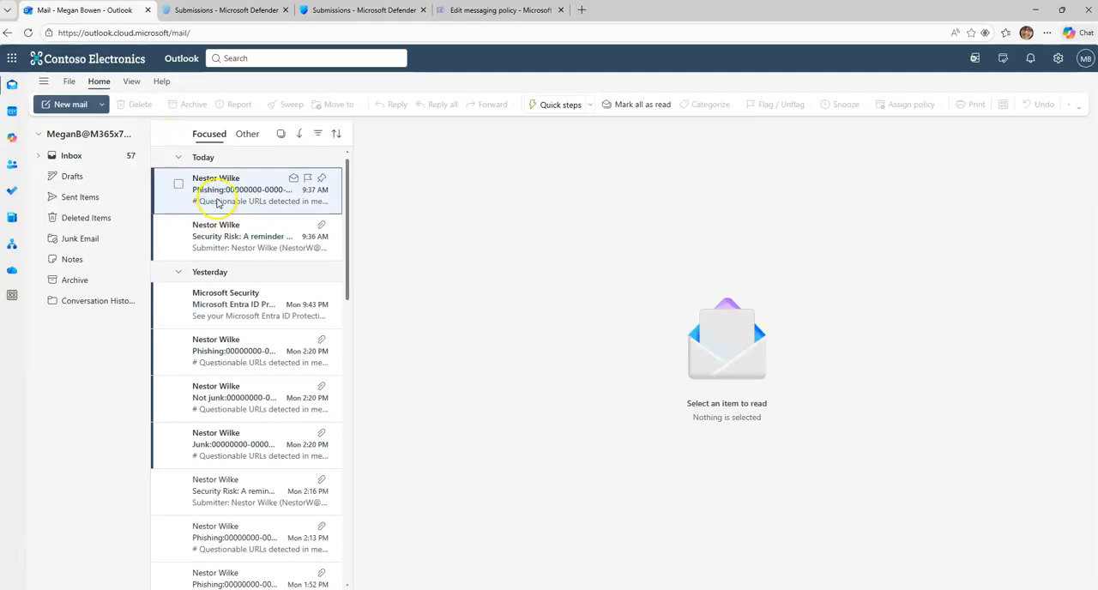
click(219, 197)
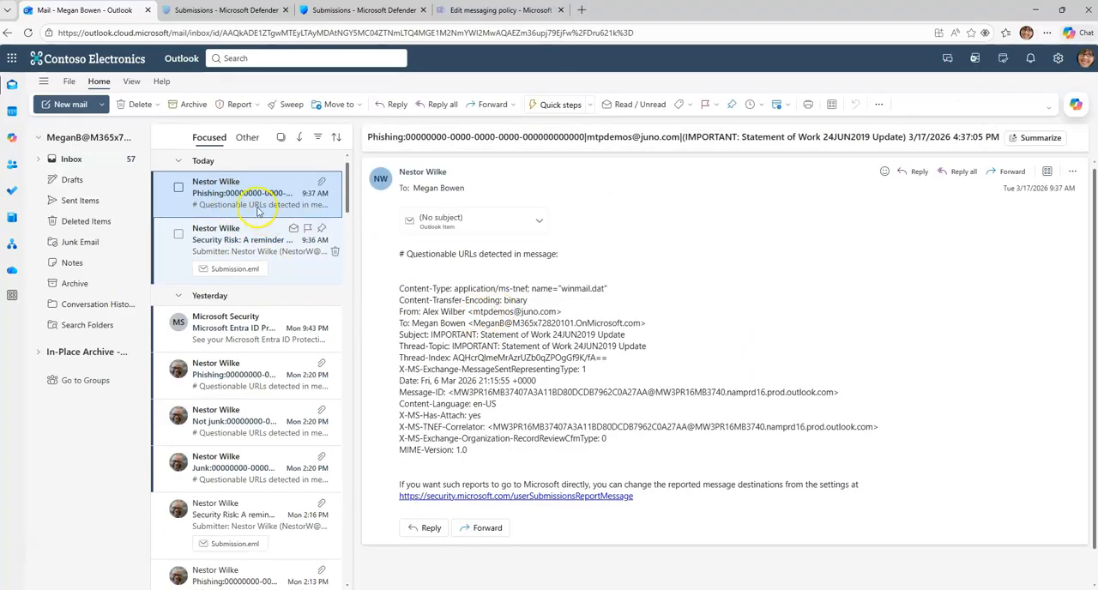
scroll(519, 386, down, 1)
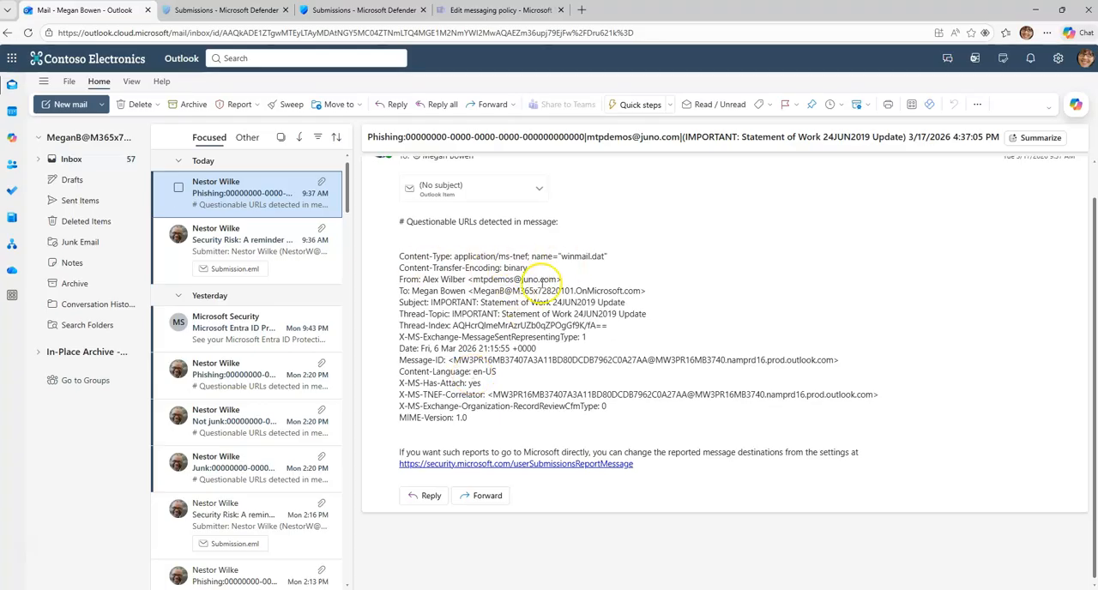
drag(561, 279, 409, 279)
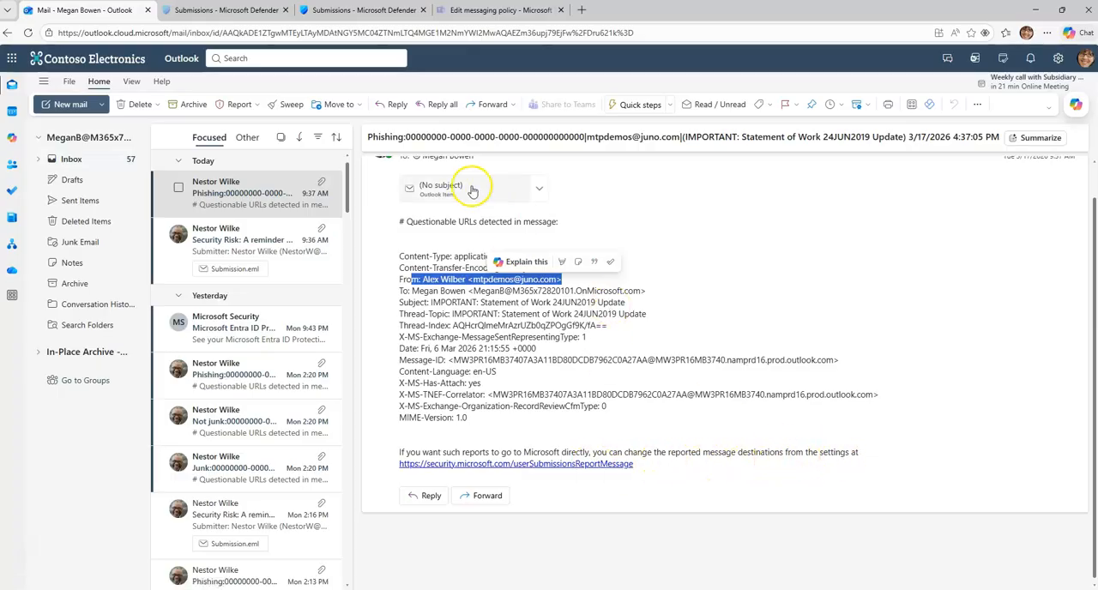
Step: Return to the user-reported submissions in Microsoft Defender, refresh them and select the reported email "Add upcoming g..."
click(240, 11)
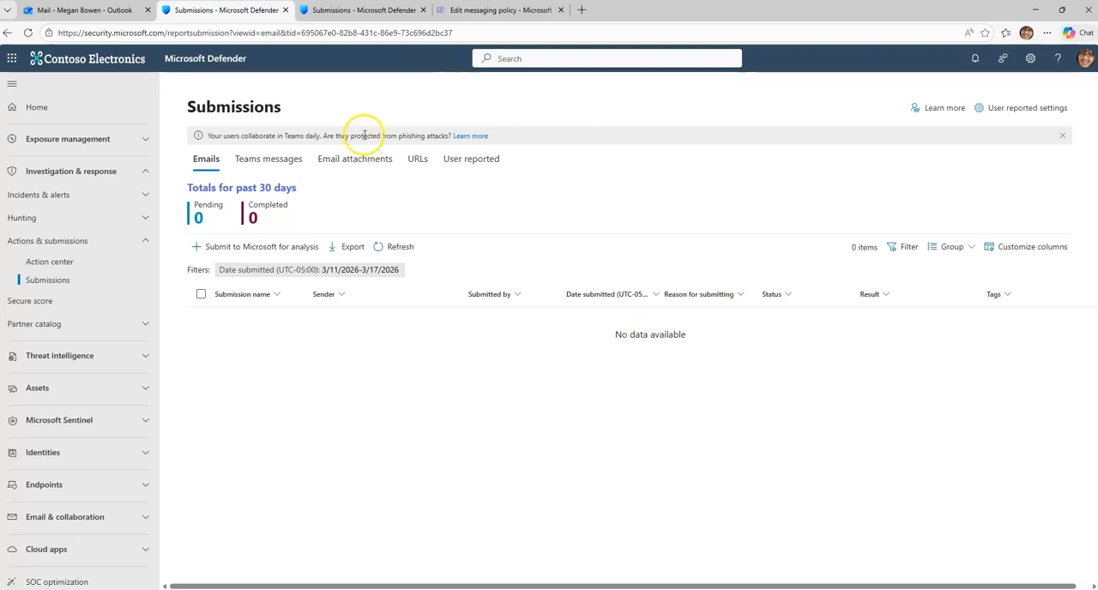
click(367, 10)
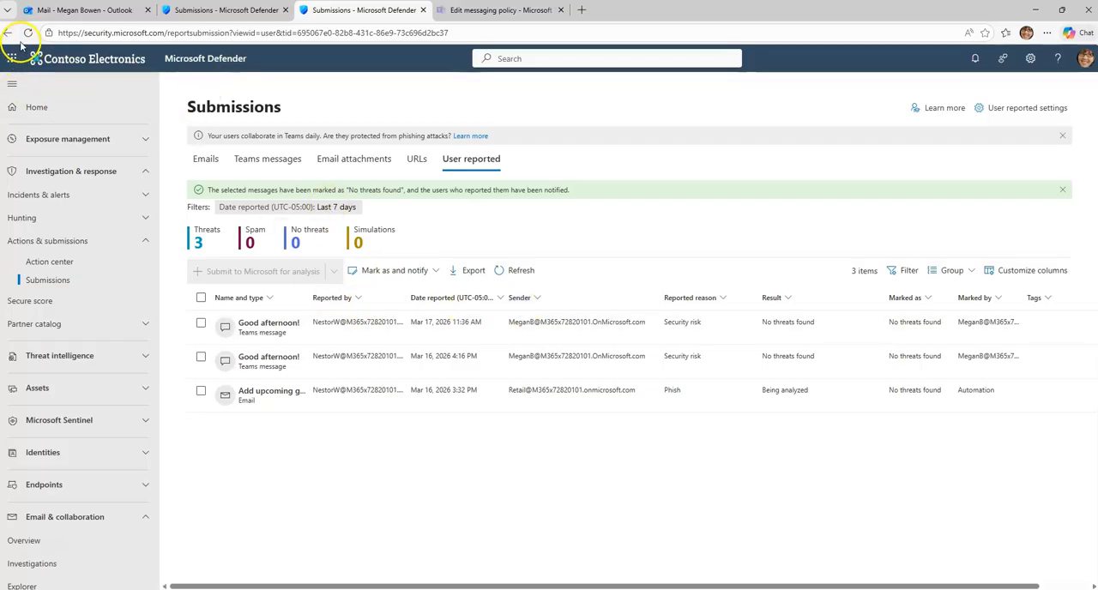
click(515, 270)
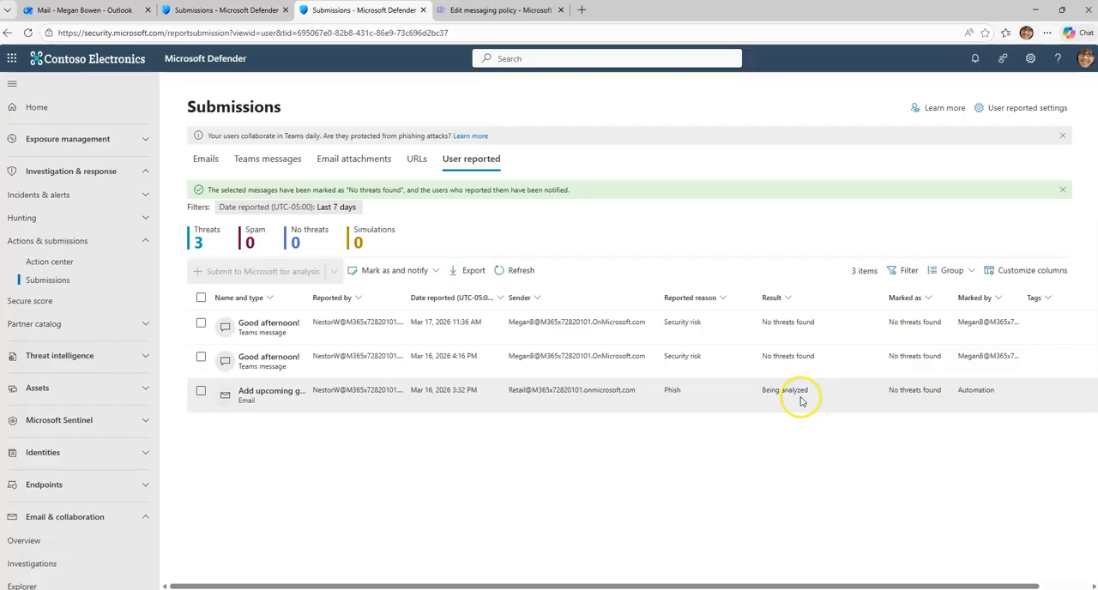
click(203, 394)
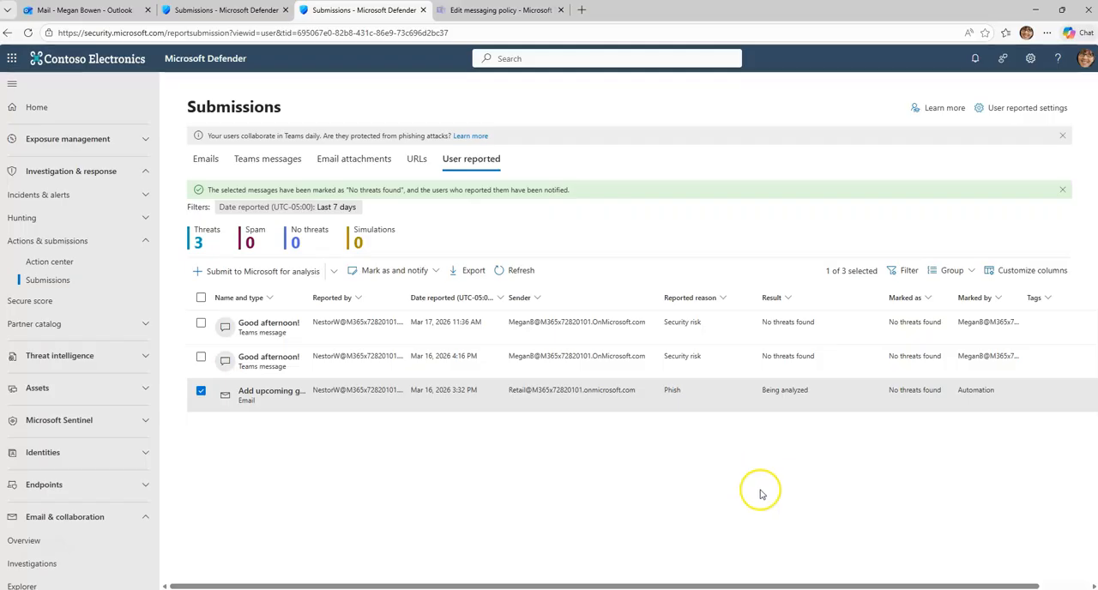
Step: Switch to the reporting user's Outlook and read the results email for the "Good afternoon!" message reported as a security risk
click(760, 589)
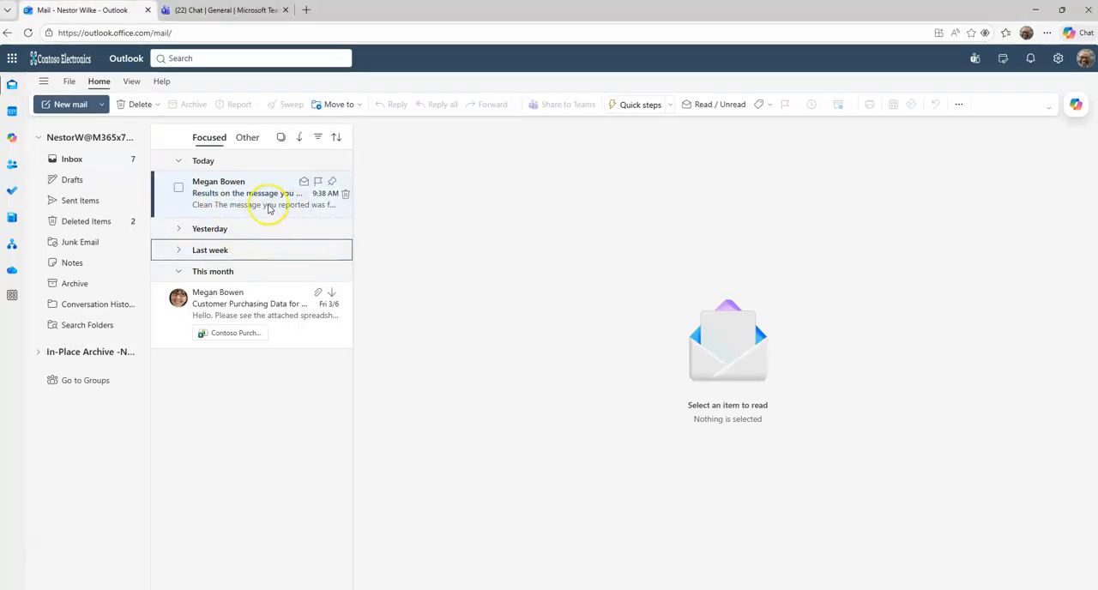
click(266, 199)
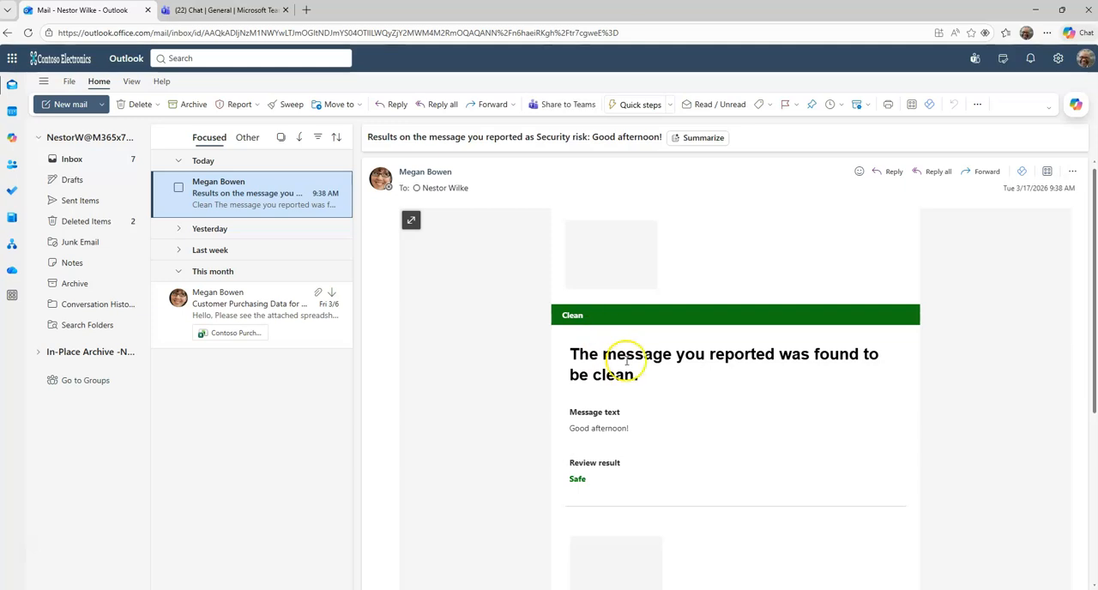
scroll(640, 365, down, 2)
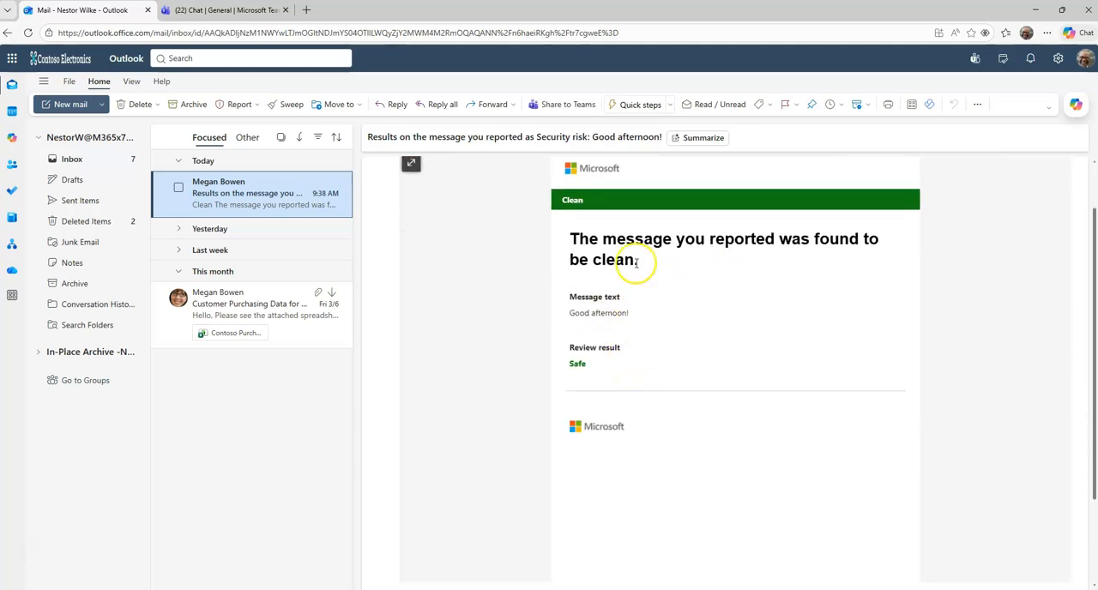
scroll(712, 275, up, 1)
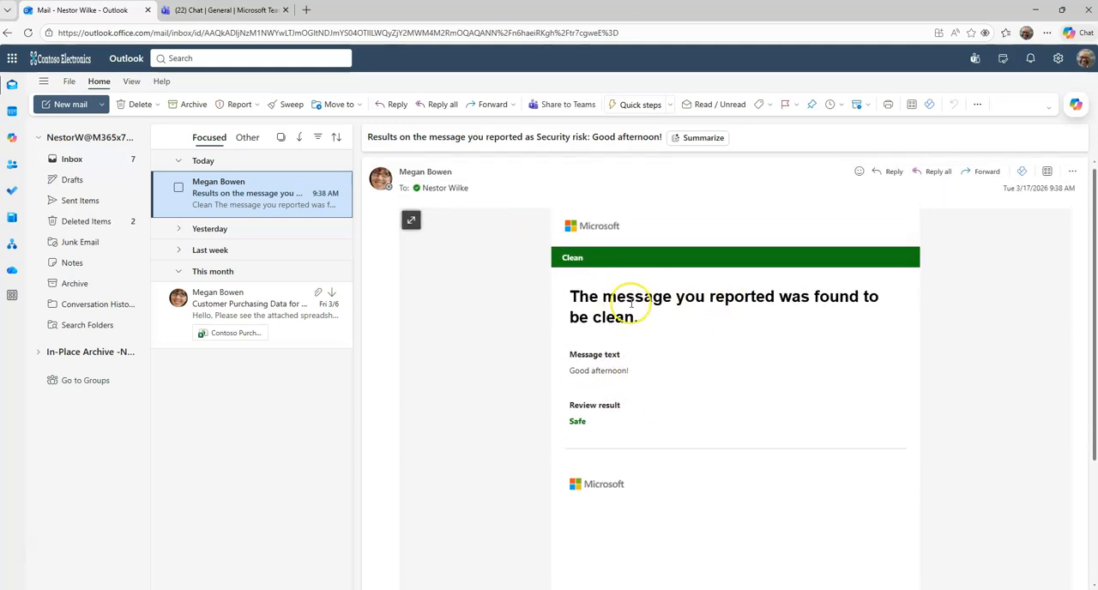
scroll(632, 309, down, 1)
scroll(622, 317, up, 1)
scroll(636, 294, down, 1)
scroll(638, 295, down, 1)
scroll(642, 296, up, 1)
scroll(661, 283, down, 2)
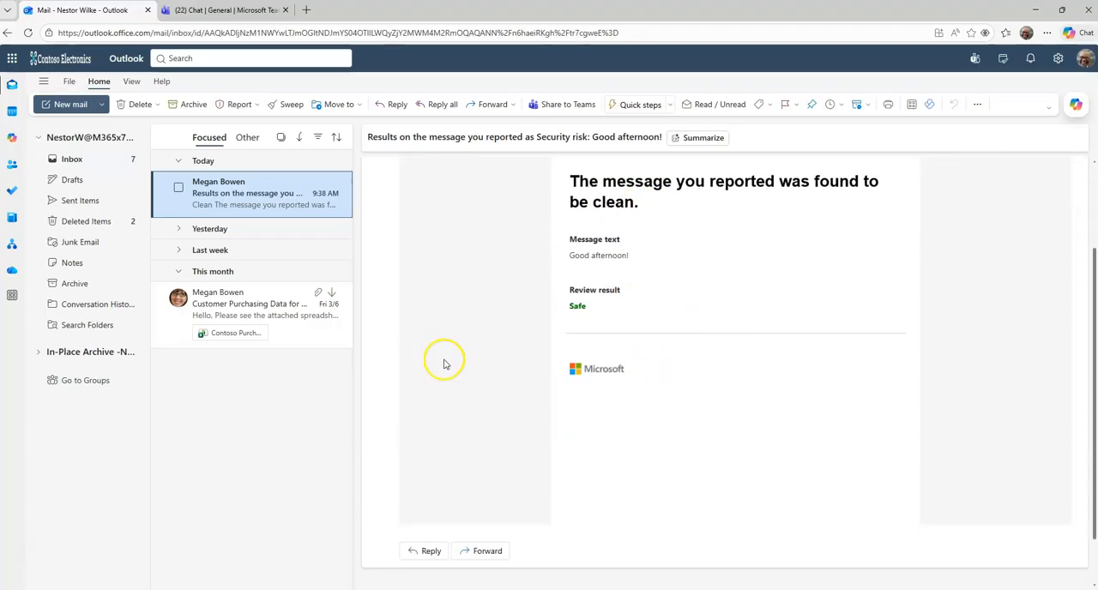
scroll(433, 353, up, 2)
scroll(469, 320, down, 3)
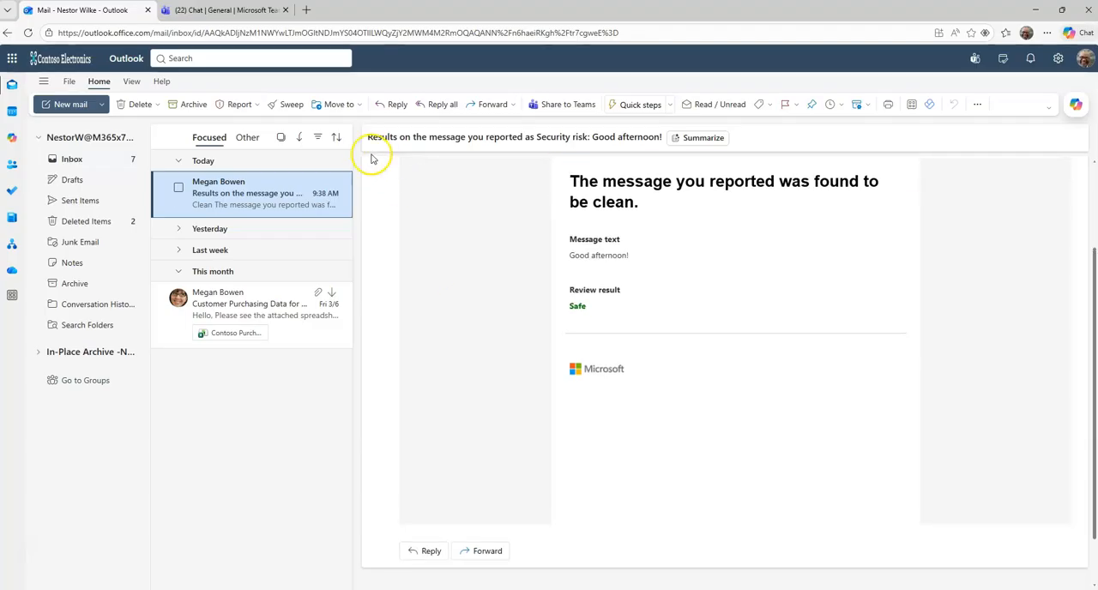
Step: Switch back to Microsoft Defender, refresh the user-reported submissions and select the email "Add upcoming g..."
scroll(541, 272, up, 3)
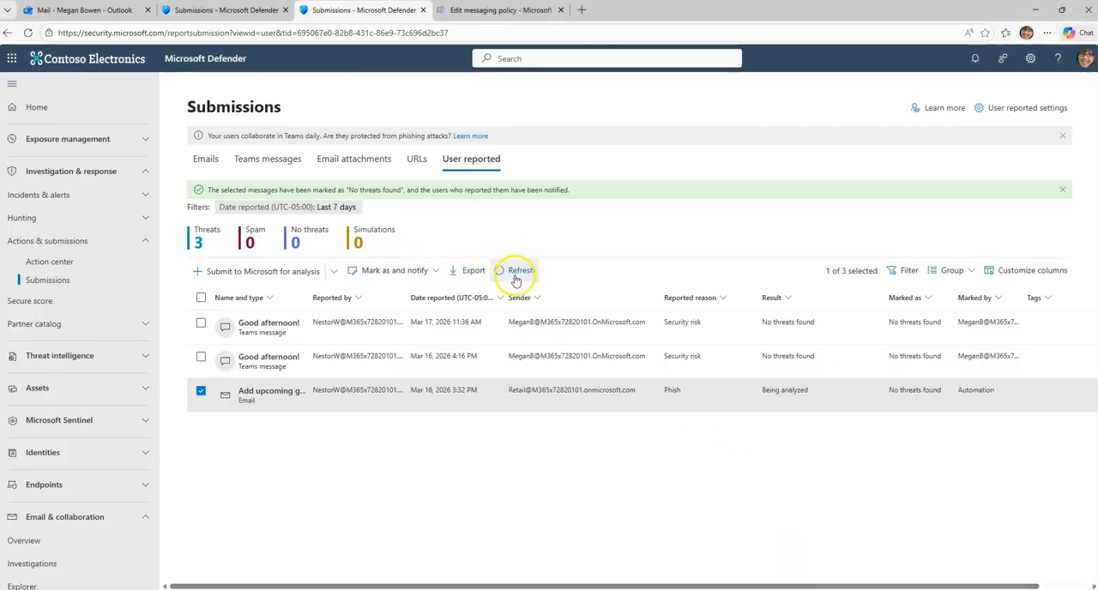
click(518, 271)
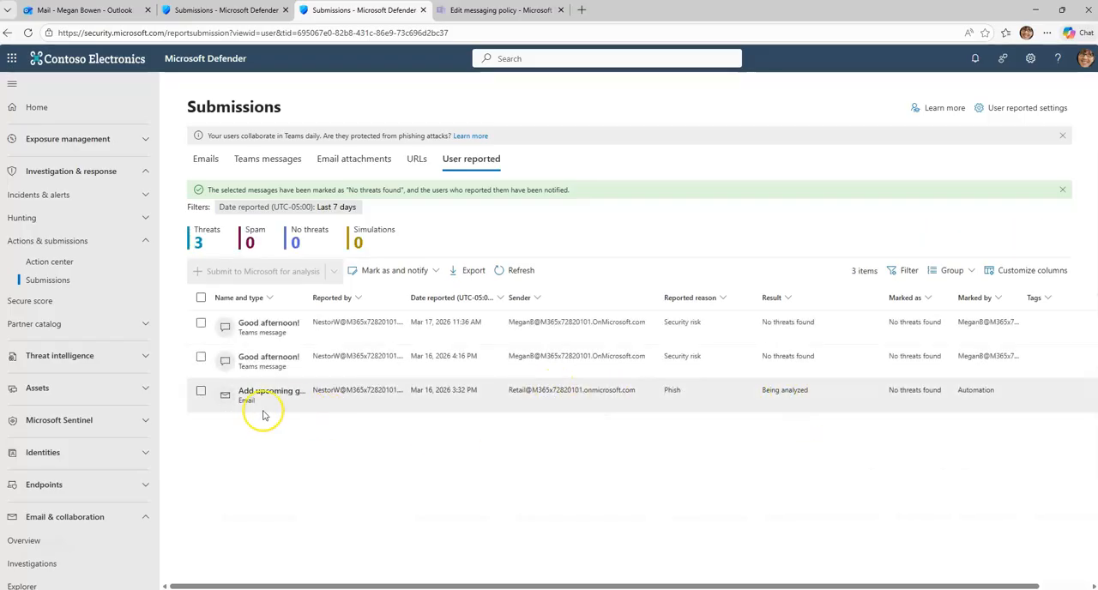
click(201, 390)
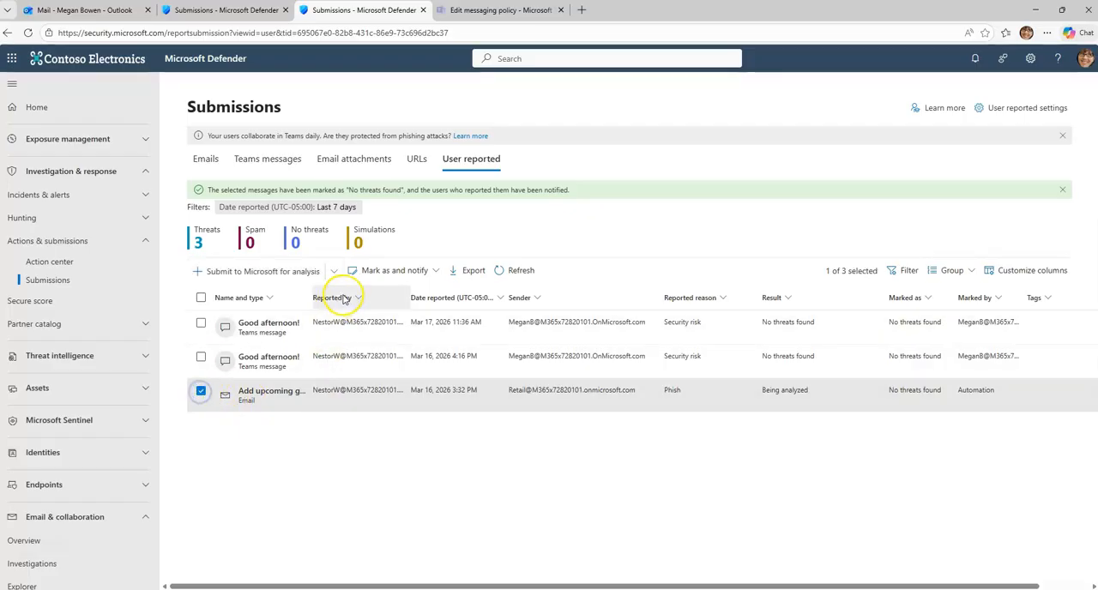
Step: Switch to the reporting user's Outlook, open yesterday's User-Reported Messages results email for "Add upcoming group events to your calendar" and highlight its verdict
mouse_move(801, 589)
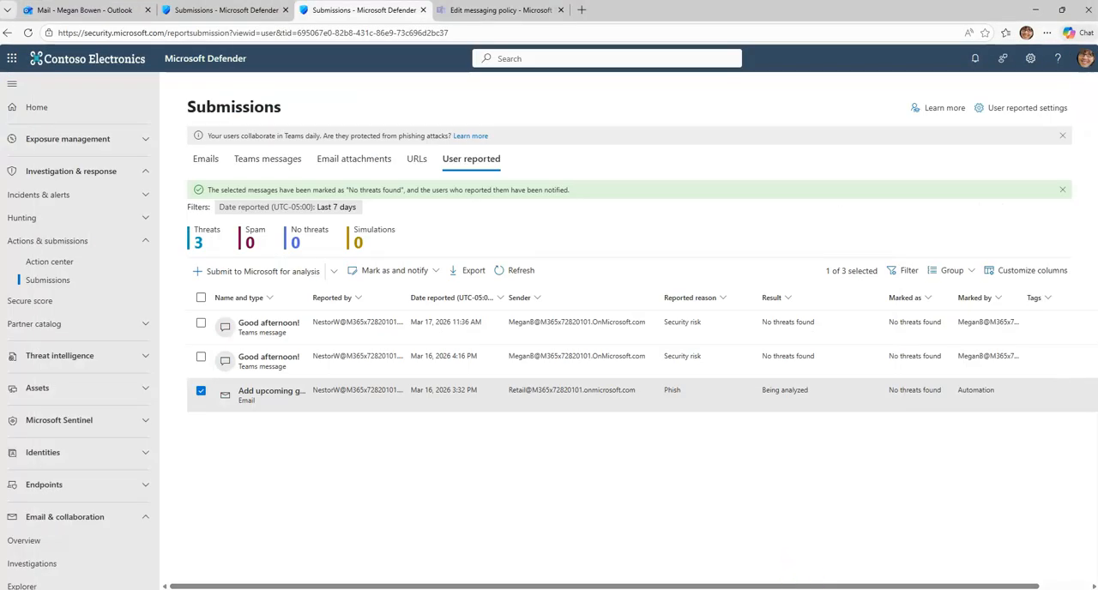
click(801, 558)
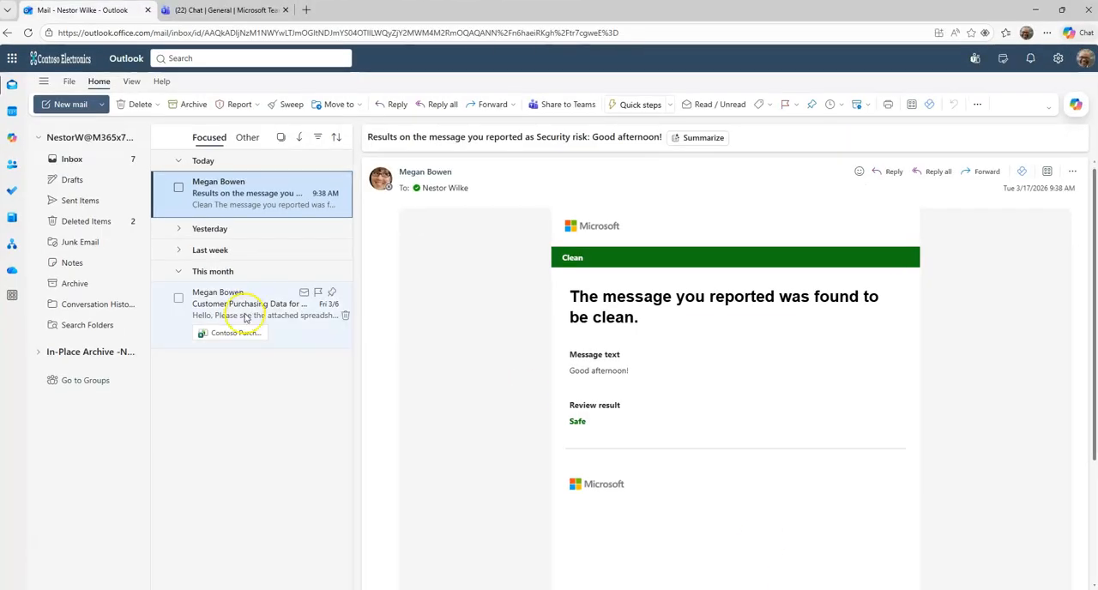
click(191, 232)
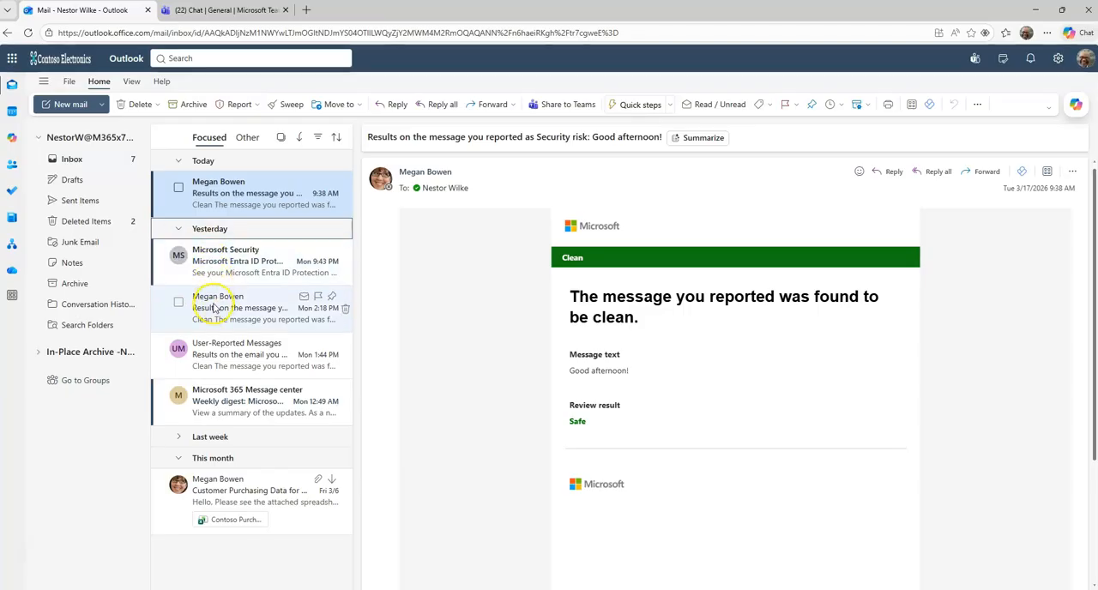
click(242, 357)
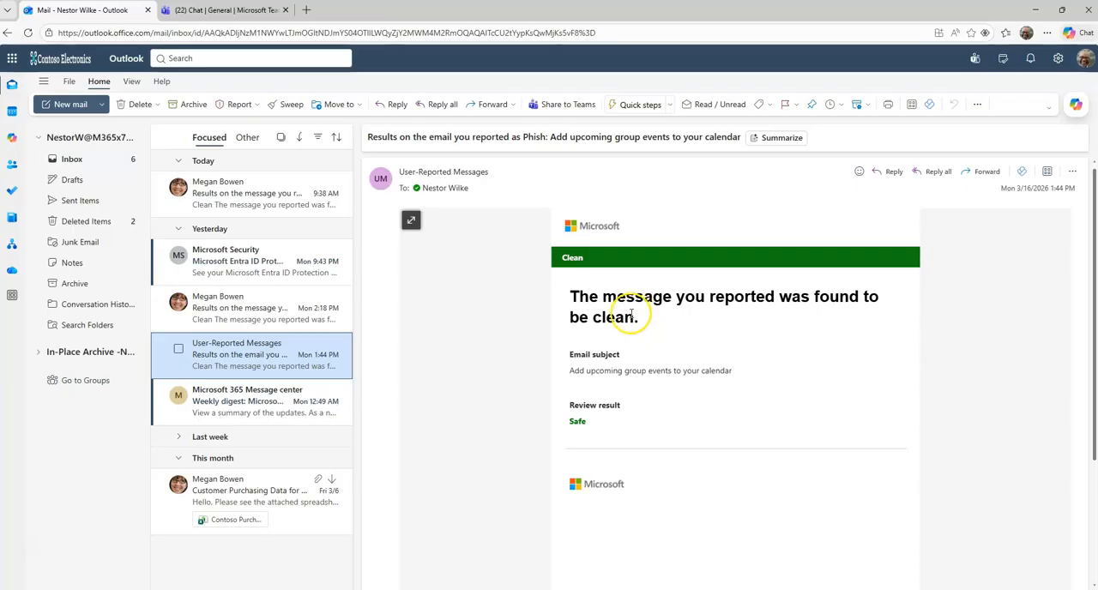
drag(596, 296, 570, 298)
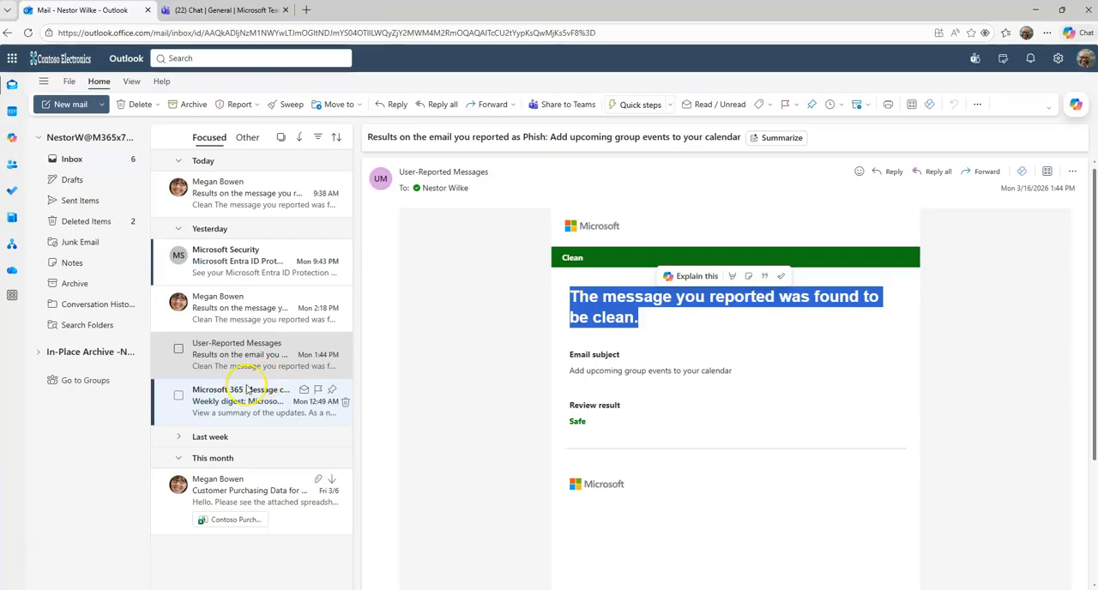
click(179, 229)
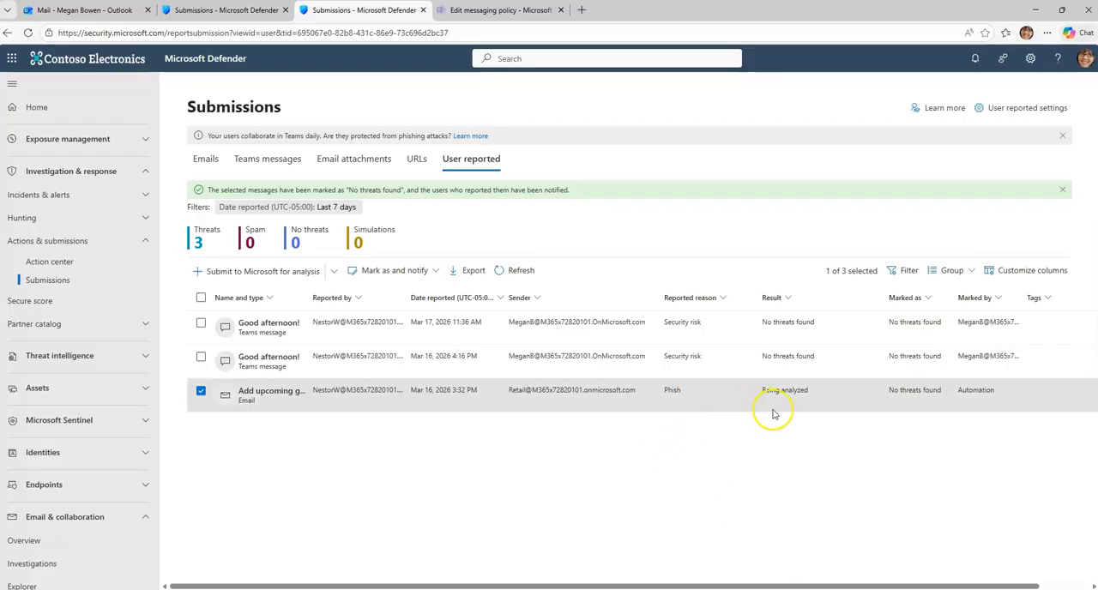
Step: Return to Microsoft Defender, mark the user-reported email "Add upcoming g..." as Phishing with notification of its reporter, and refresh the submissions
click(506, 270)
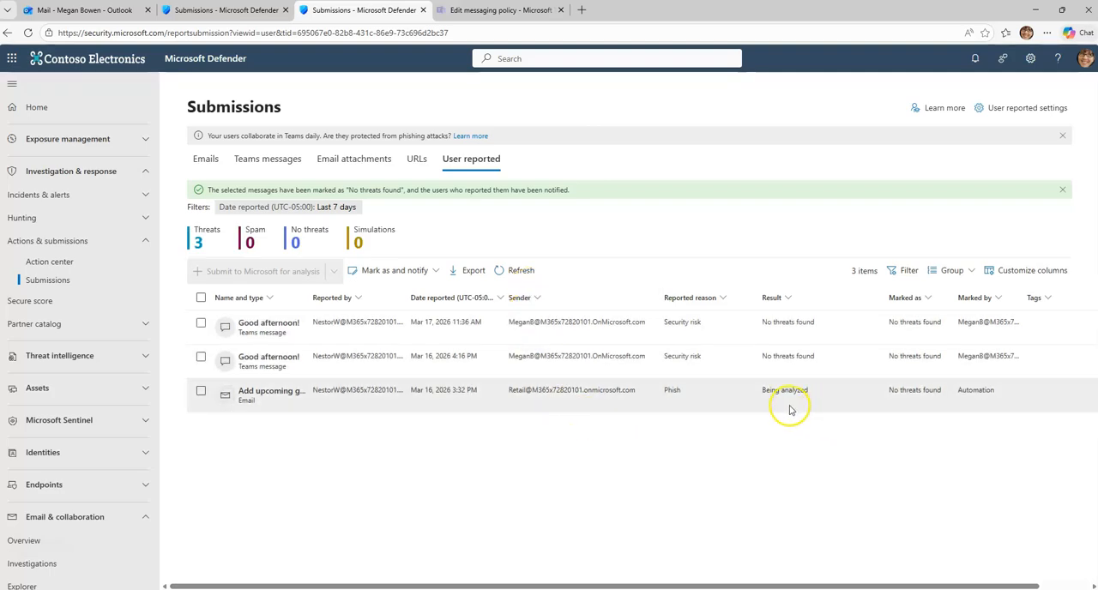
click(202, 392)
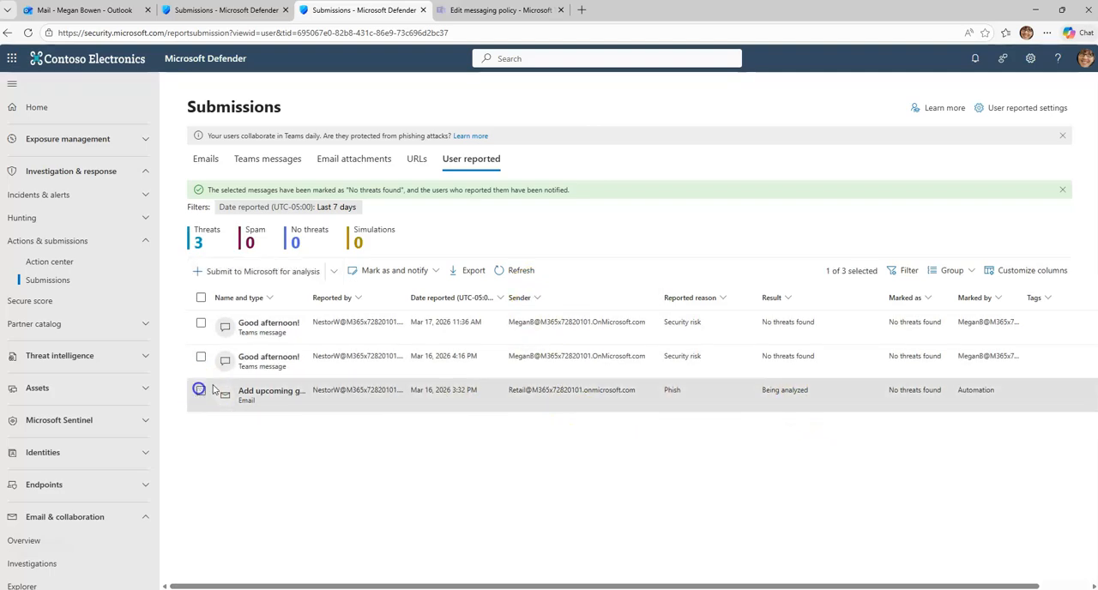
click(436, 273)
click(402, 322)
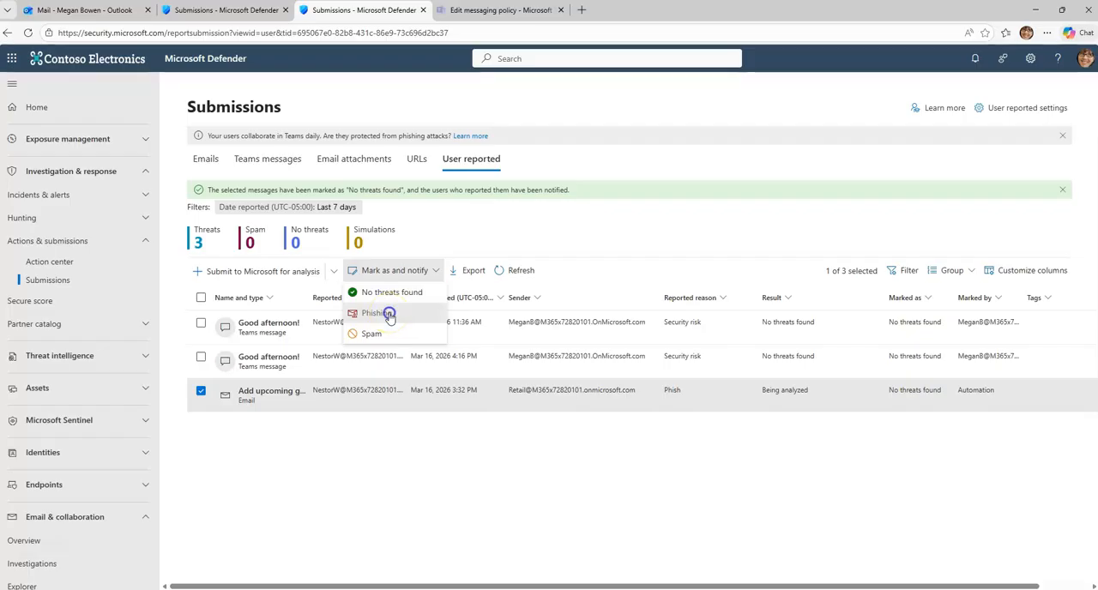
click(390, 316)
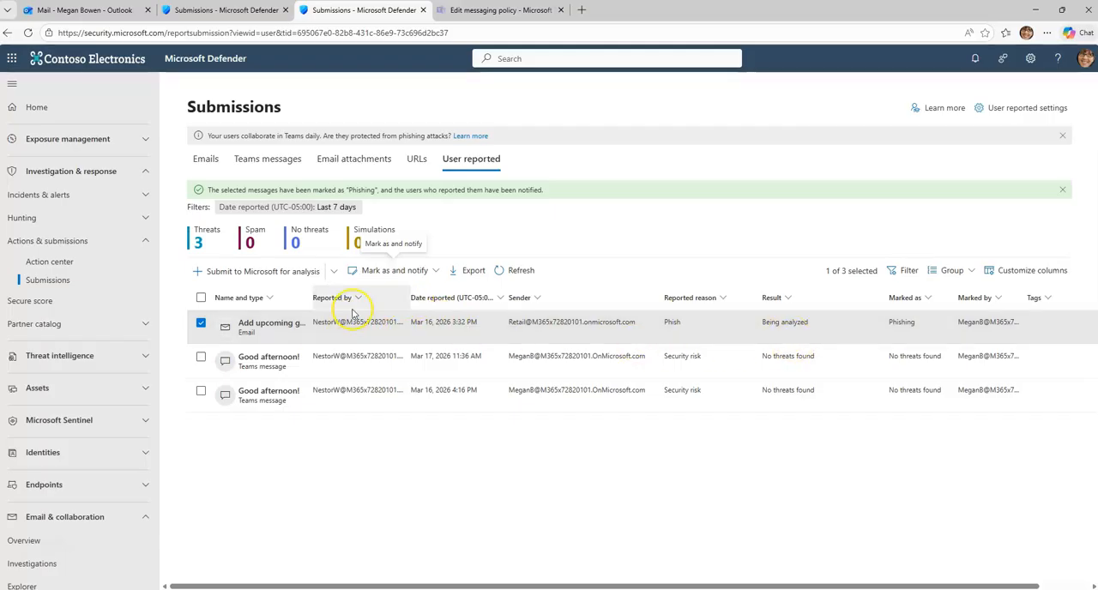
click(334, 271)
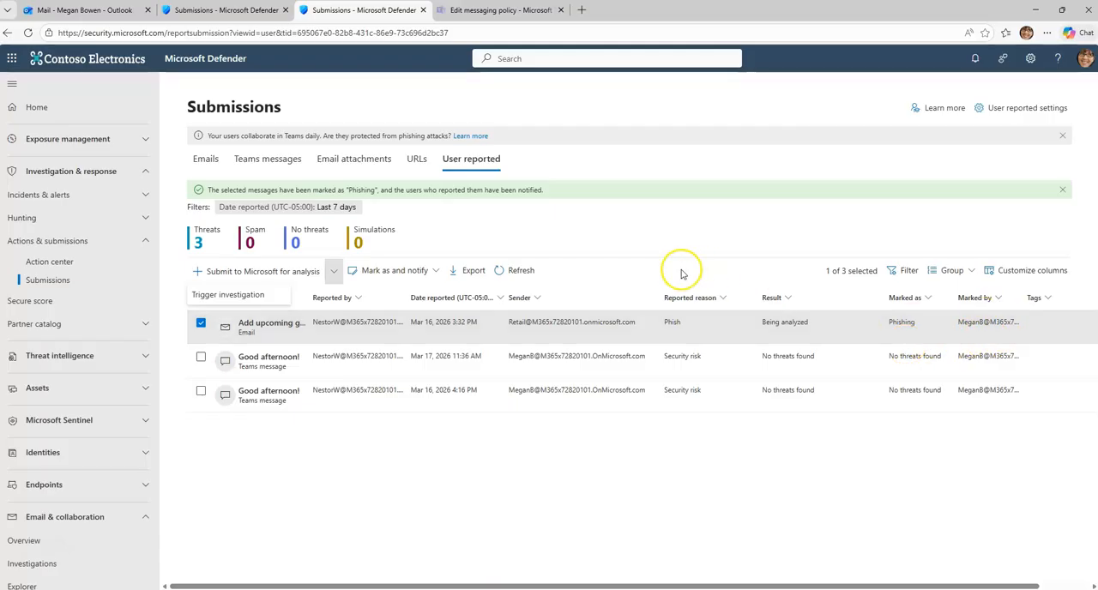
click(525, 272)
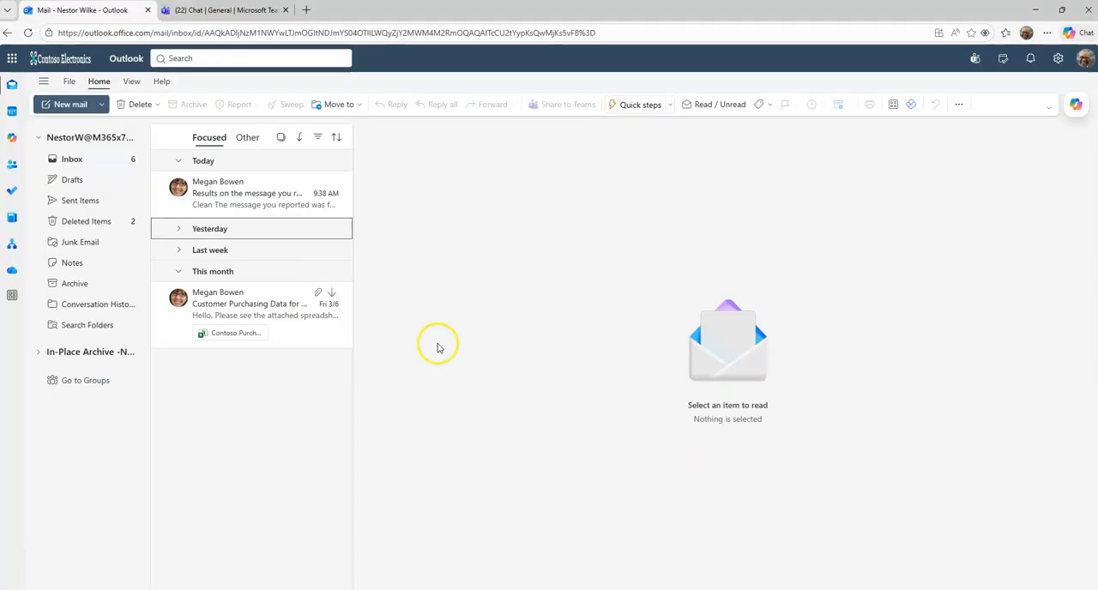
Step: Switch to the reporting user's Outlook, reload the inbox and collapse the Yesterday and Last week groups to look for the new results email
click(84, 159)
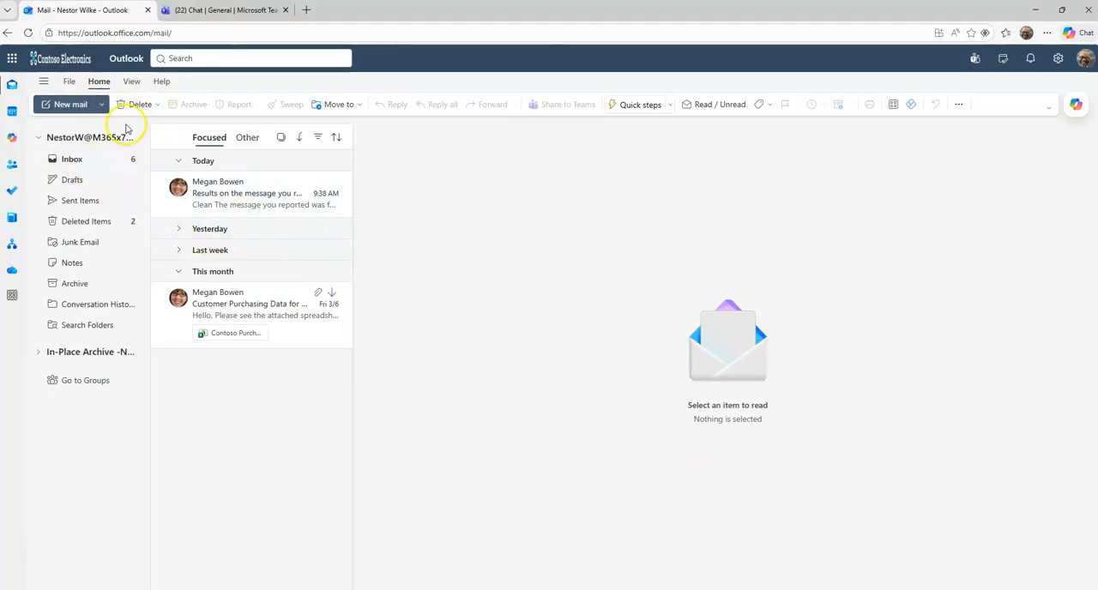
click(28, 33)
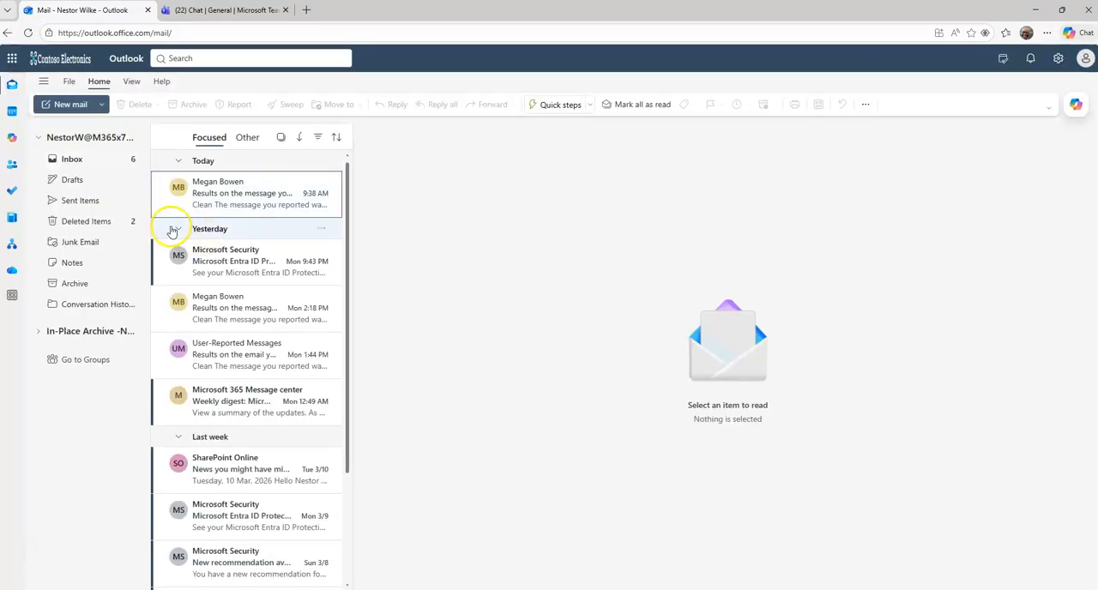
click(176, 230)
click(178, 250)
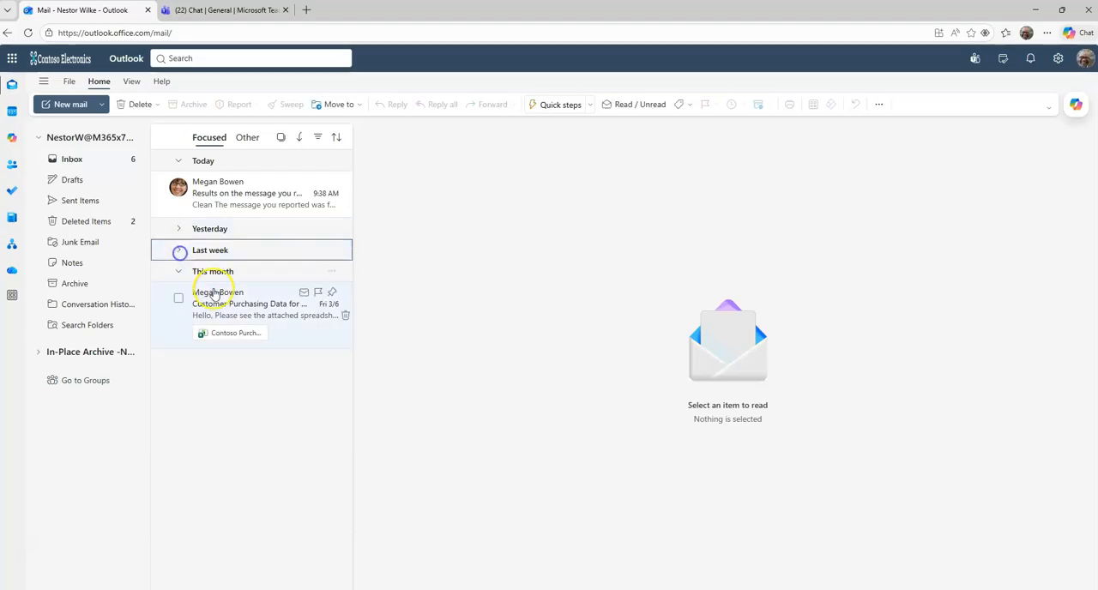
click(179, 271)
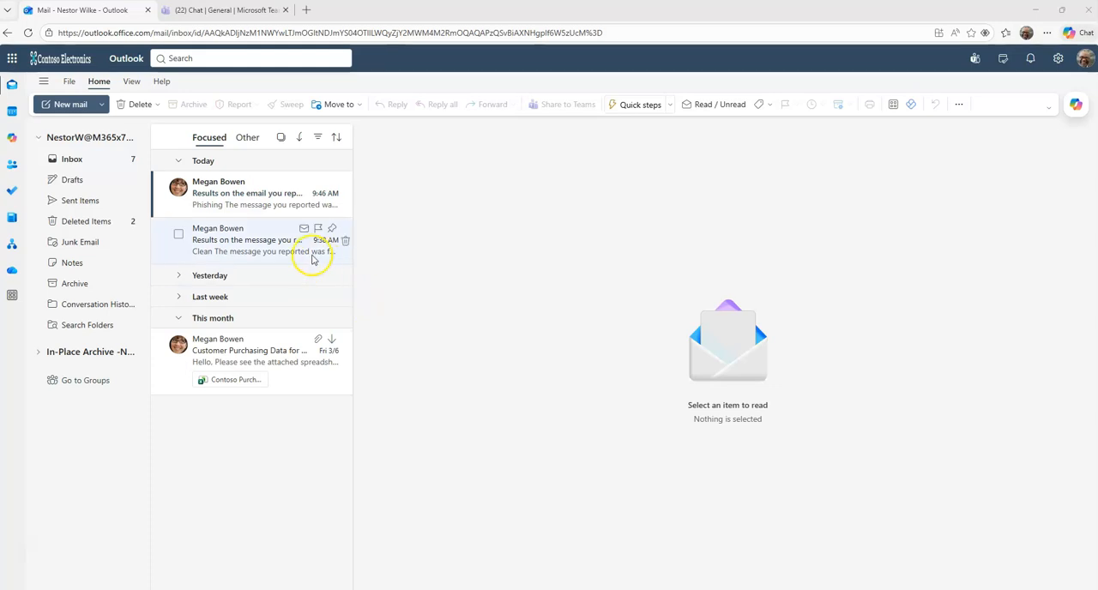
Step: Open the 9:46 AM results email for "Add upcoming group events to your calendar" and highlight its verdict, subject and review result
click(239, 206)
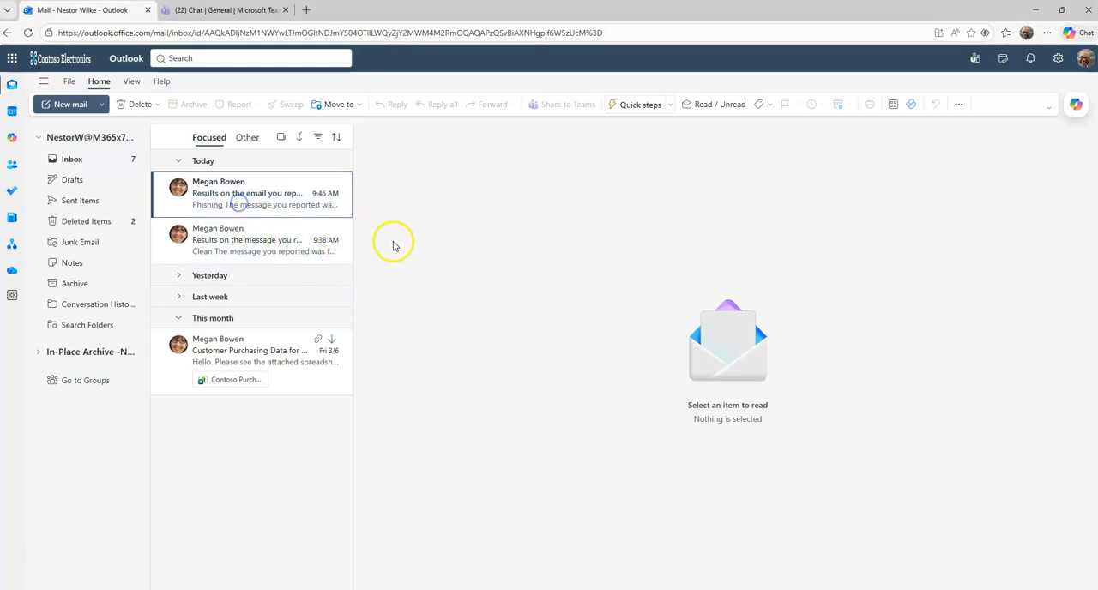
click(238, 204)
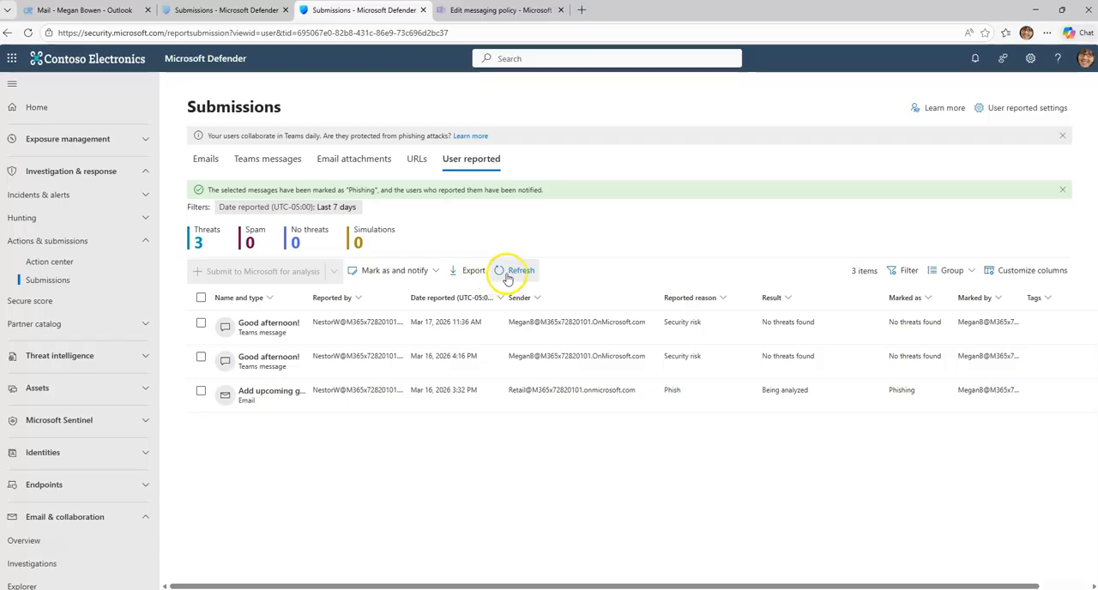
click(515, 270)
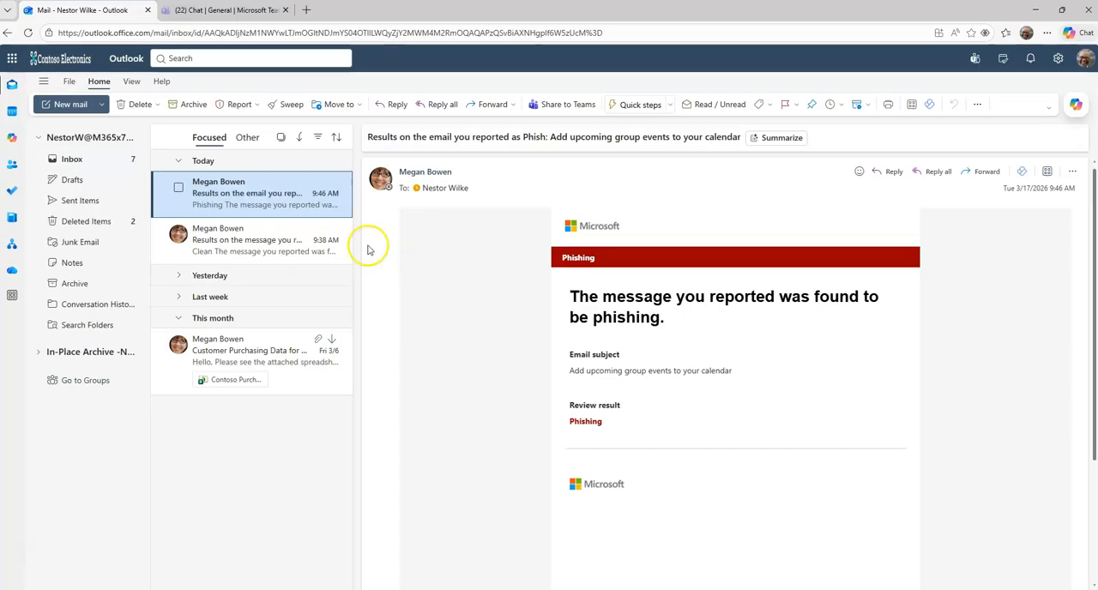
drag(612, 418, 549, 414)
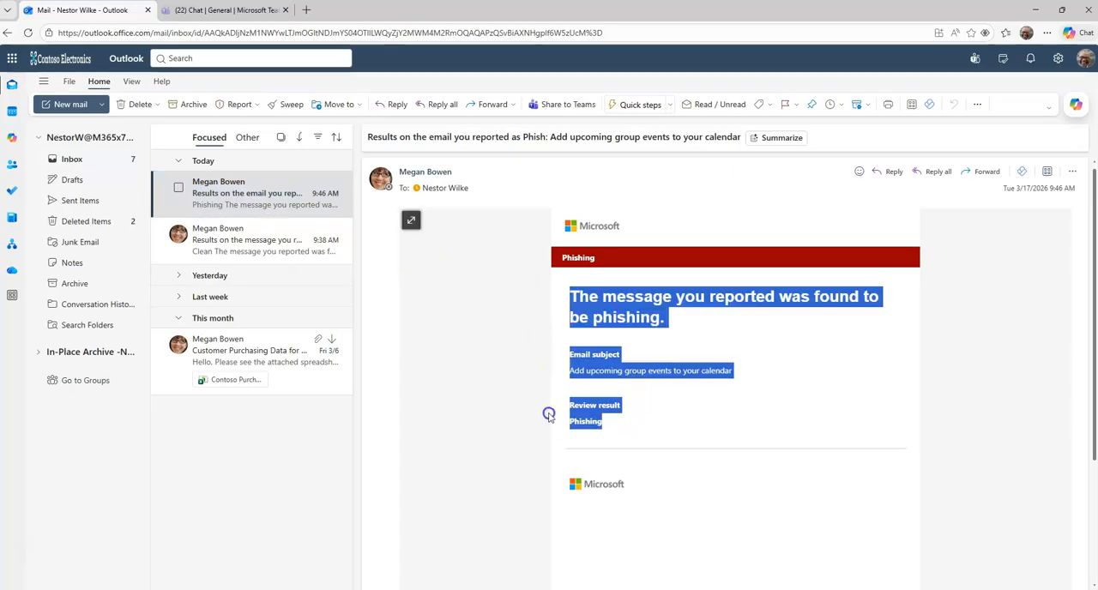
click(646, 387)
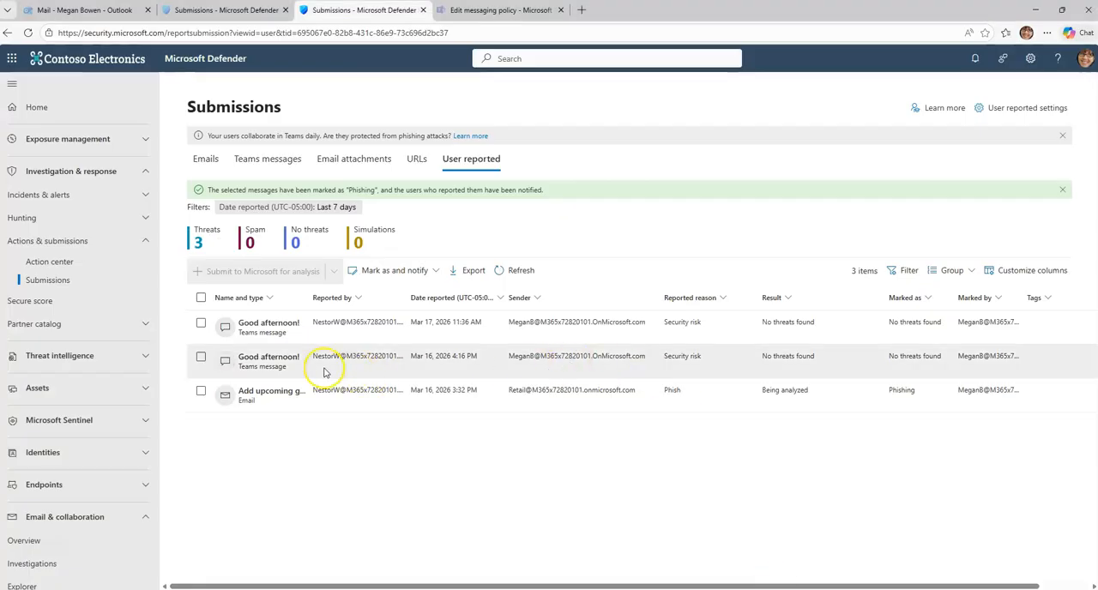
Step: In Microsoft Defender, open the details of the reported email "Add upcoming g..." and start Take action on it
click(200, 393)
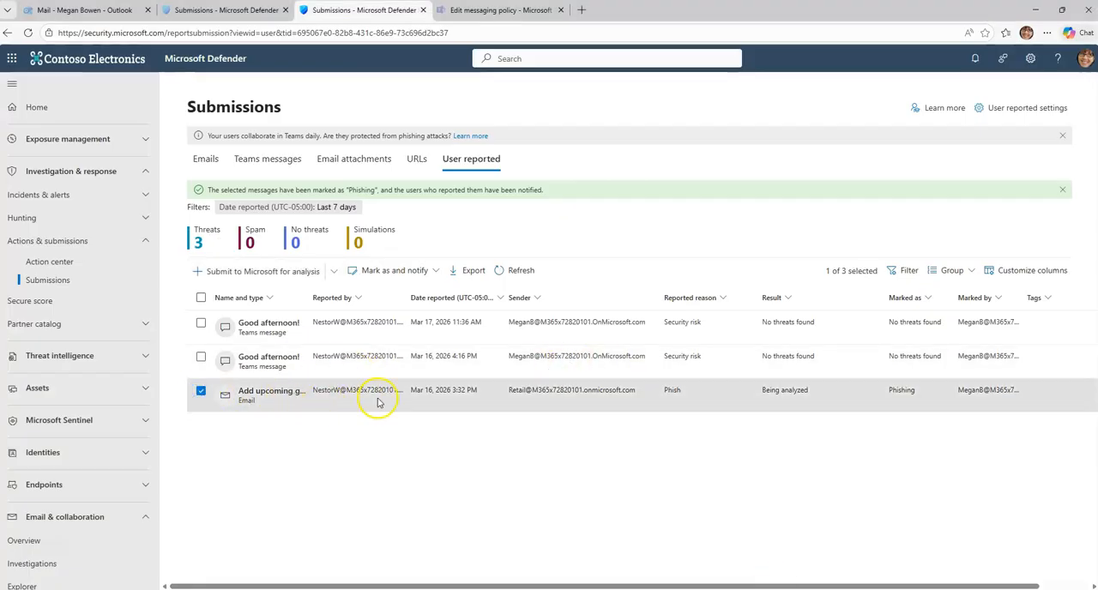
click(315, 403)
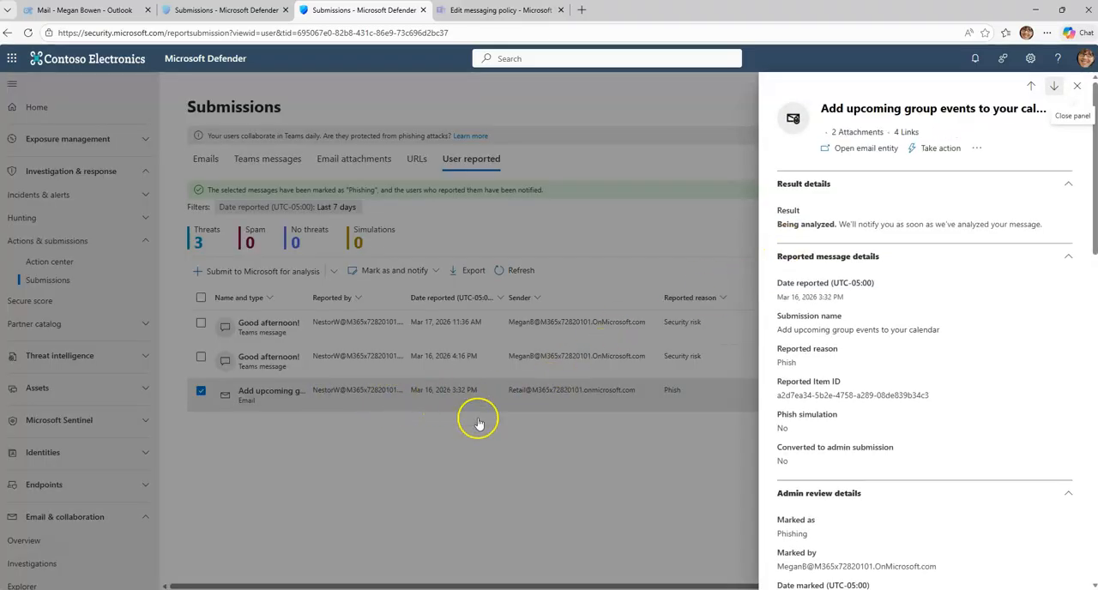
click(936, 153)
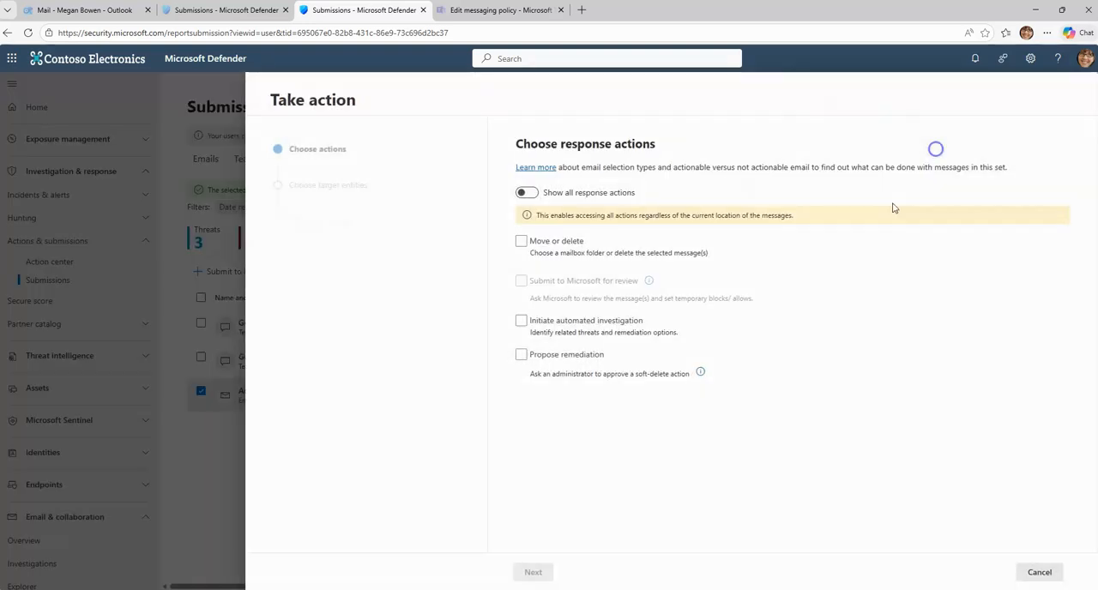
Step: Choose Move or delete to Hard deleted items plus an automated investigation of the email, and proceed to the target entities
click(520, 241)
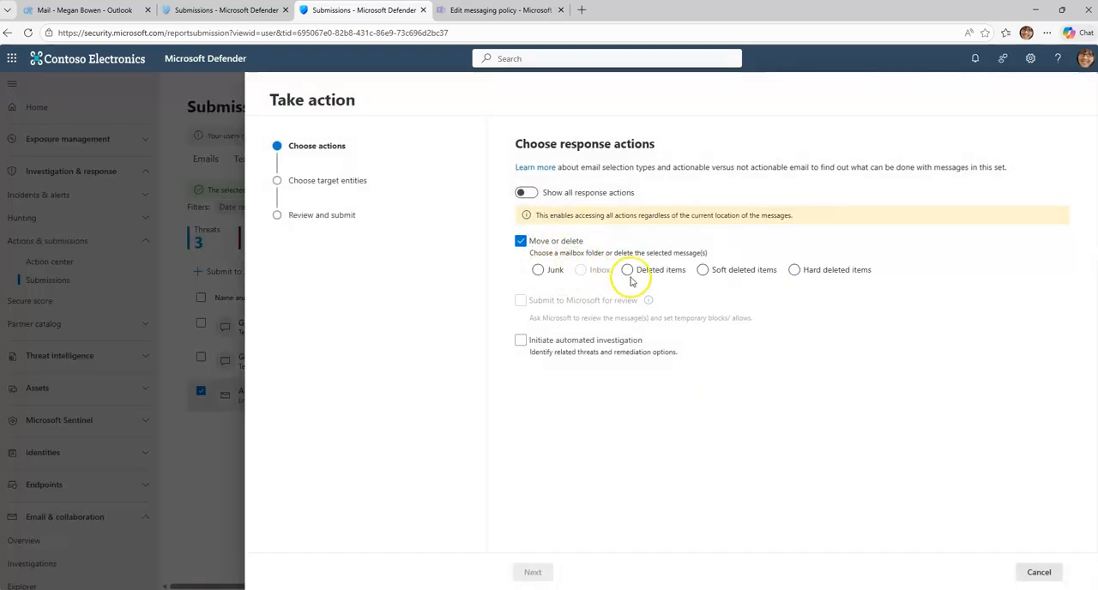
click(794, 271)
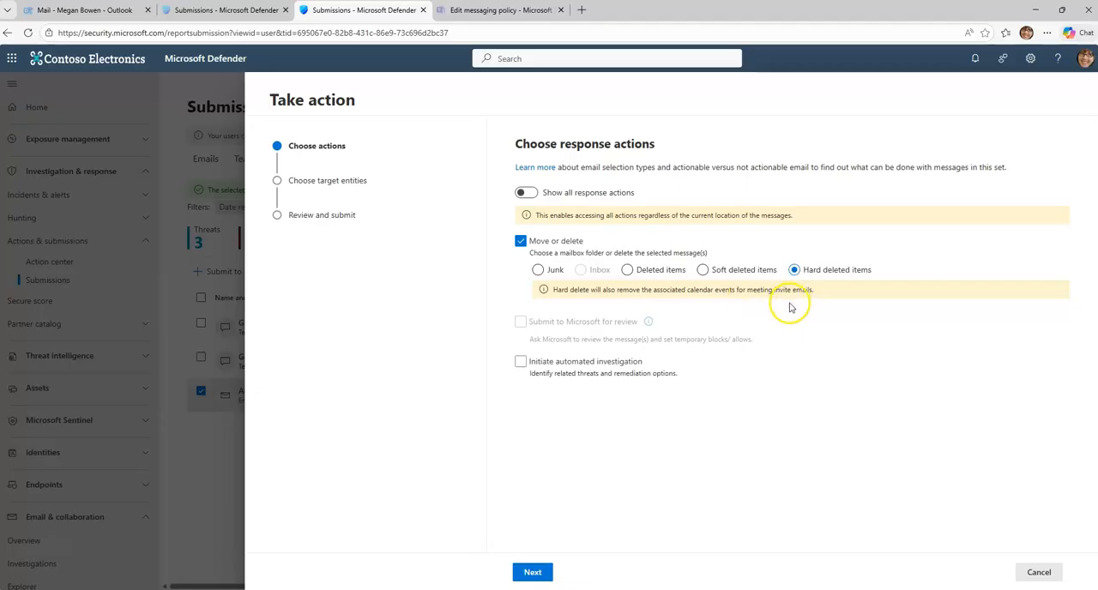
click(575, 362)
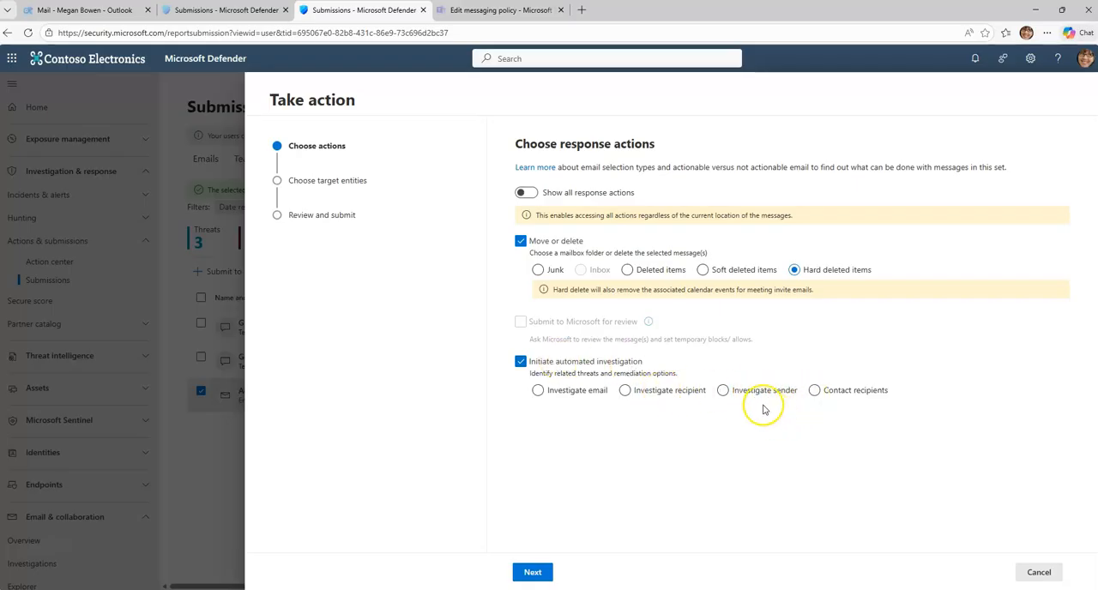
click(671, 392)
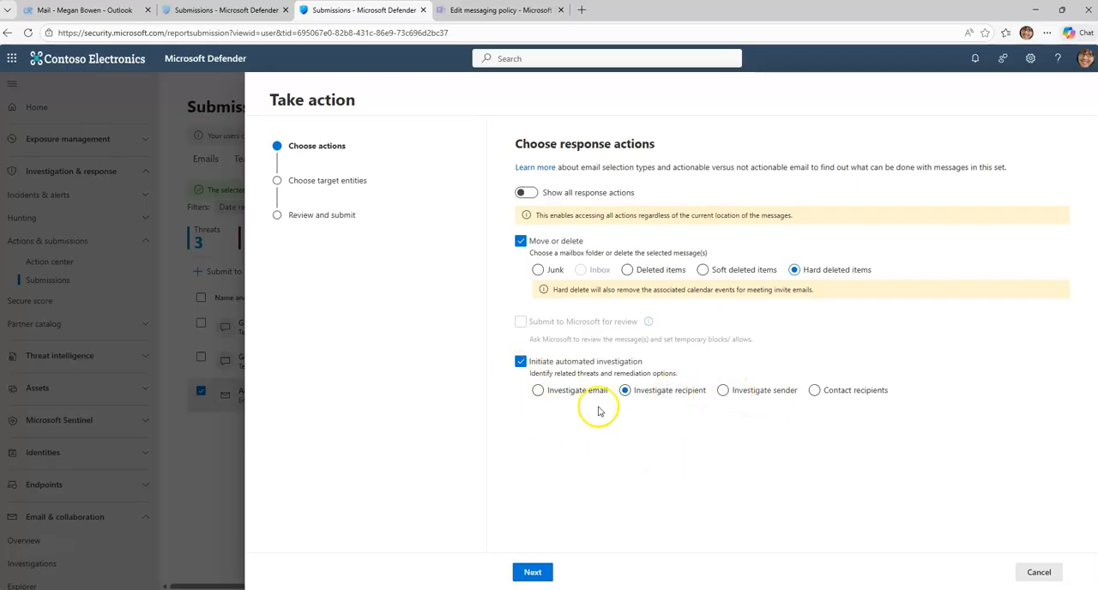
click(594, 391)
click(533, 572)
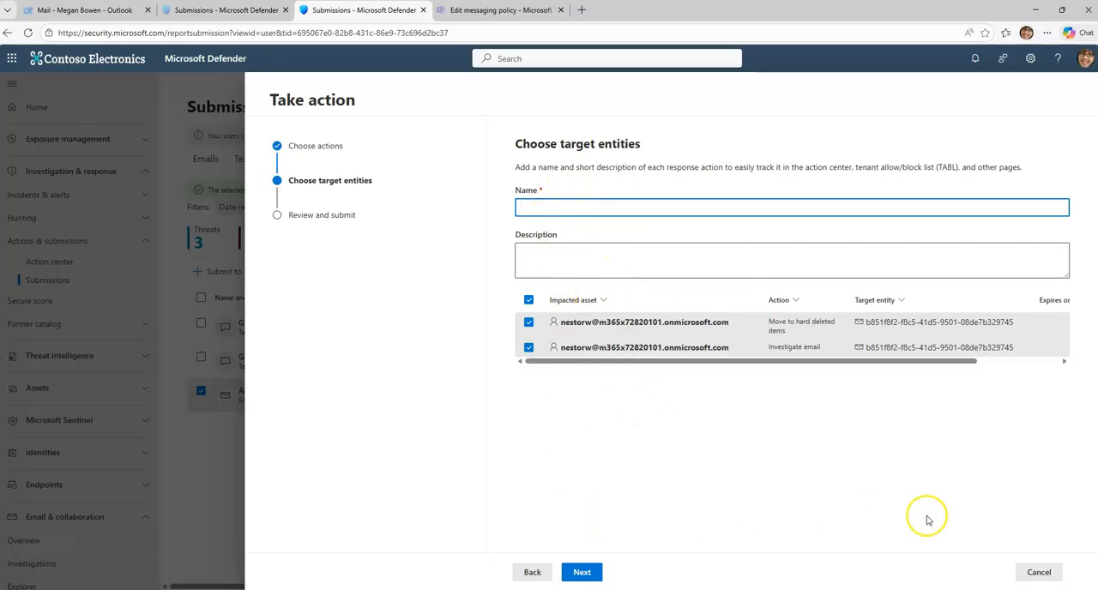
Step: Return to the response actions and deselect both Move or delete and Initiate automated investigation
click(532, 572)
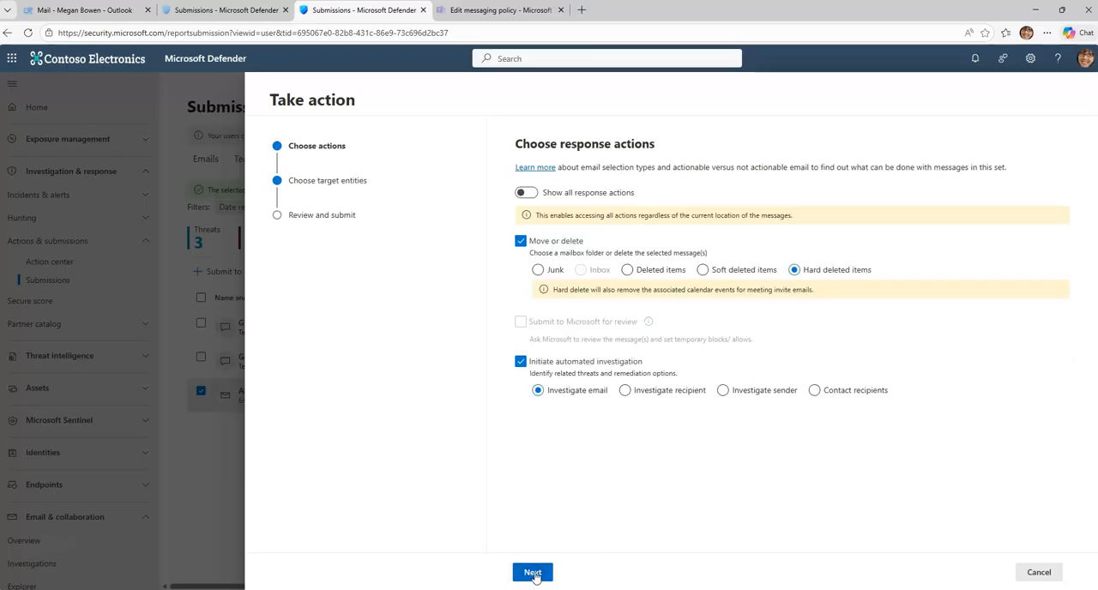
click(521, 241)
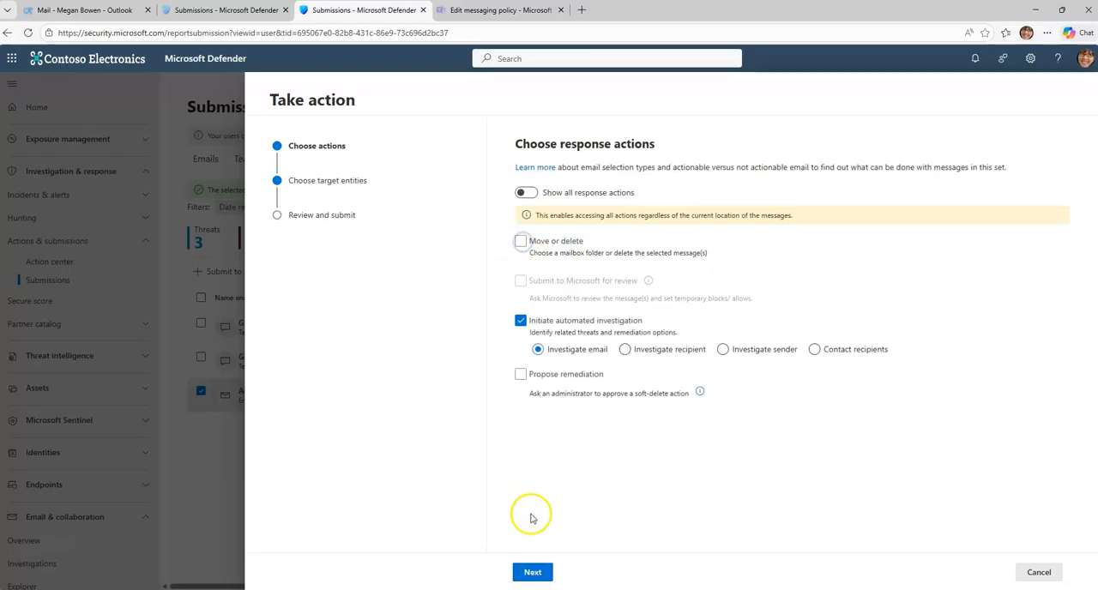
click(522, 322)
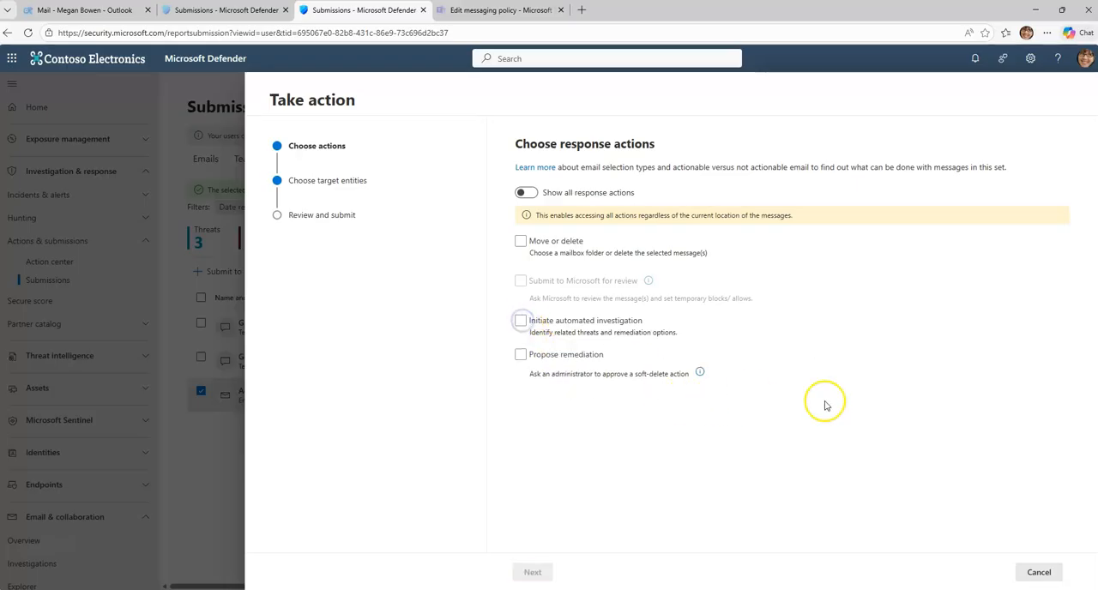
Step: Cancel the Take action wizard and view the additional actions available for the reported email
click(1037, 571)
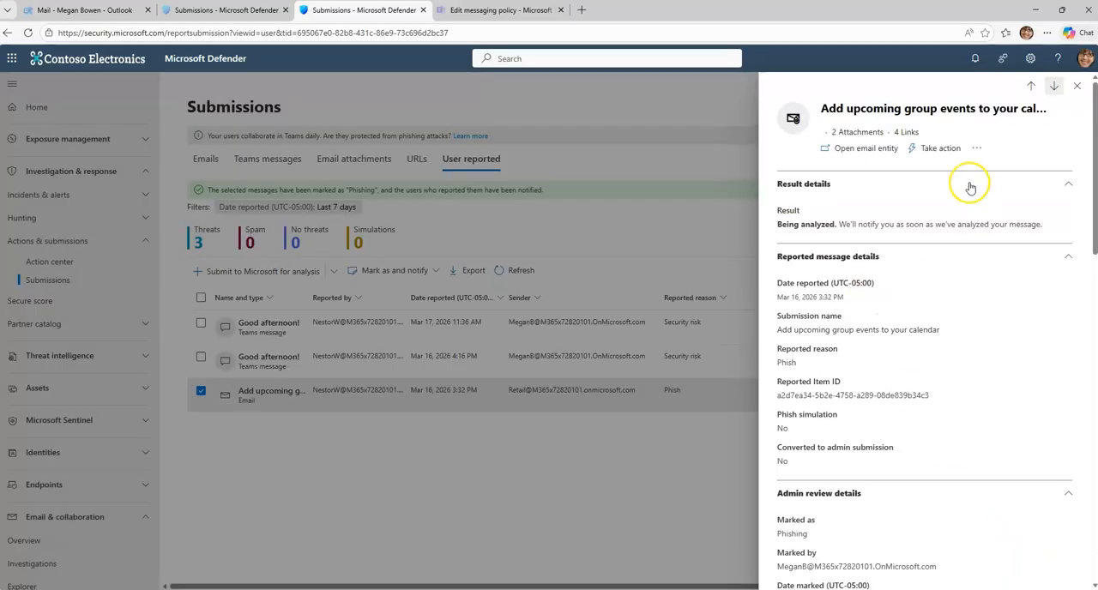
click(978, 149)
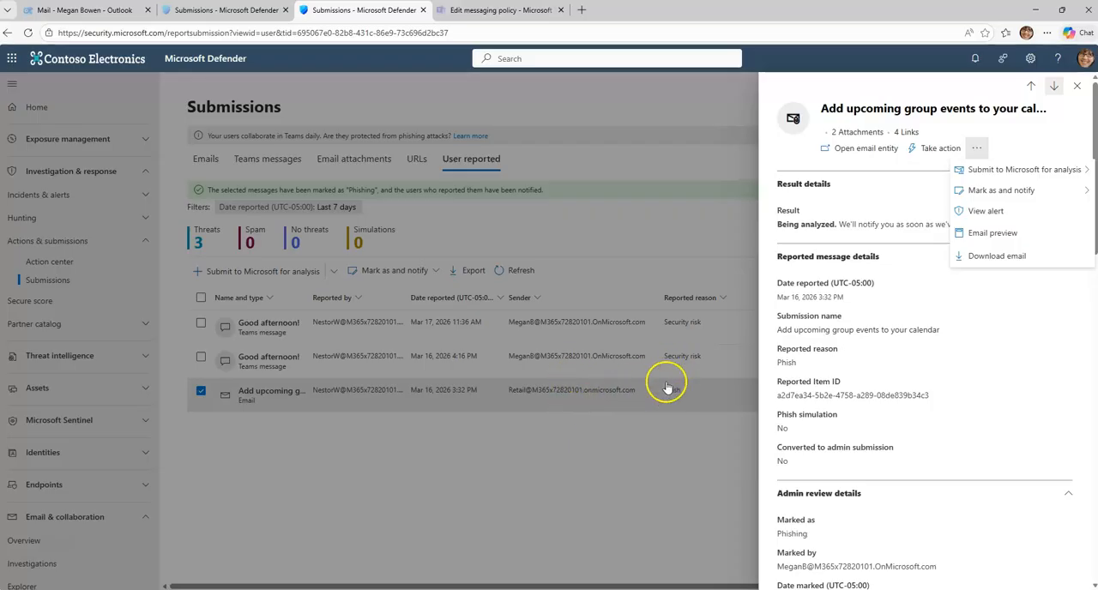
key(Escape)
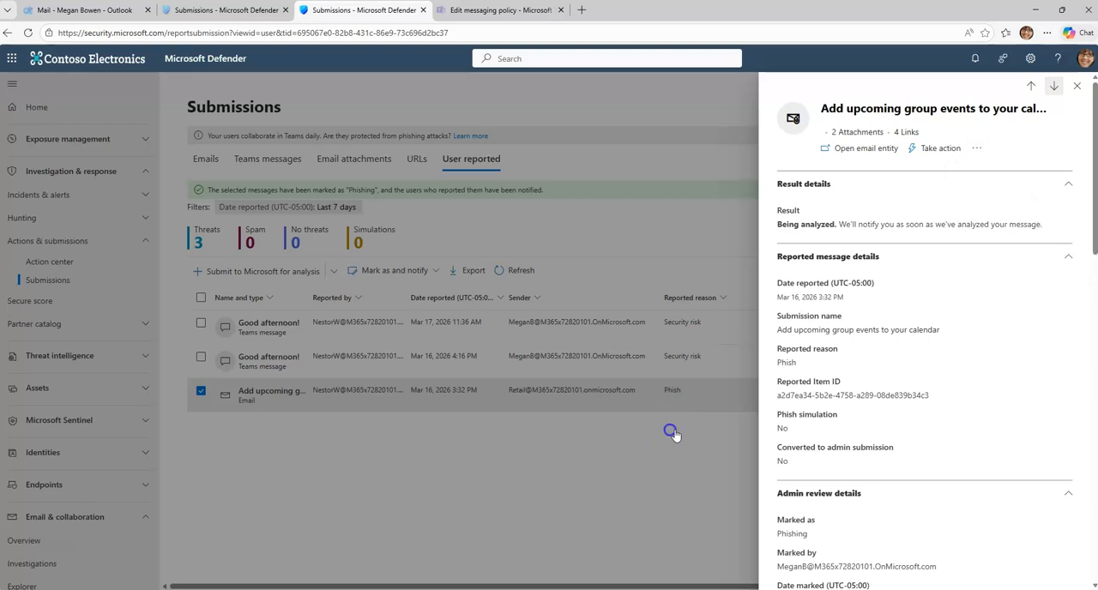
Step: Refresh the user reported submissions and open the email preview of "Add upcoming g...", dismissing the tour offer
click(1076, 85)
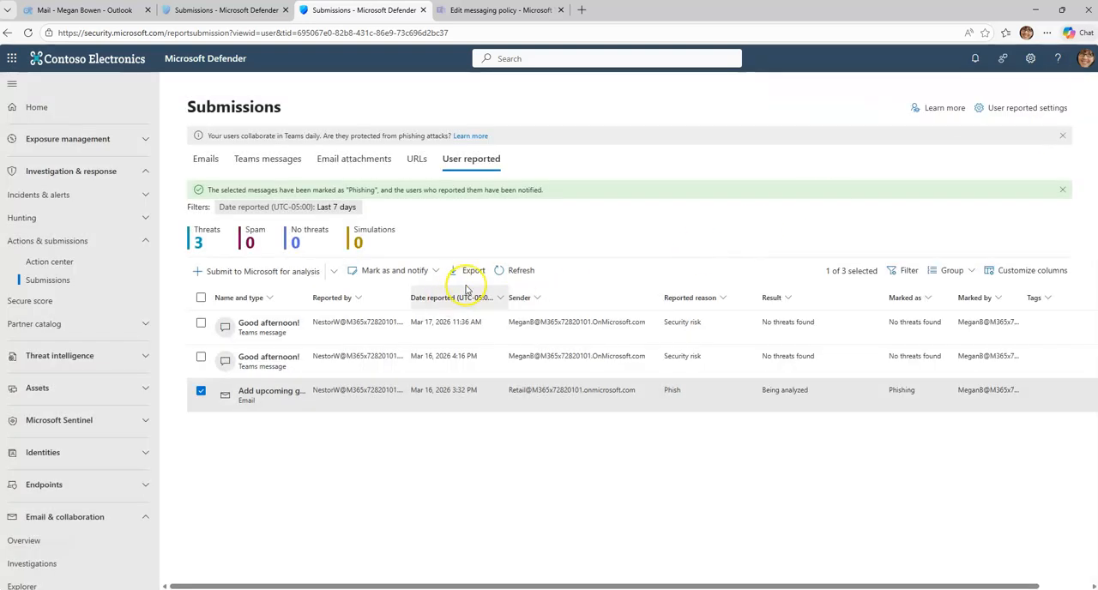
click(525, 271)
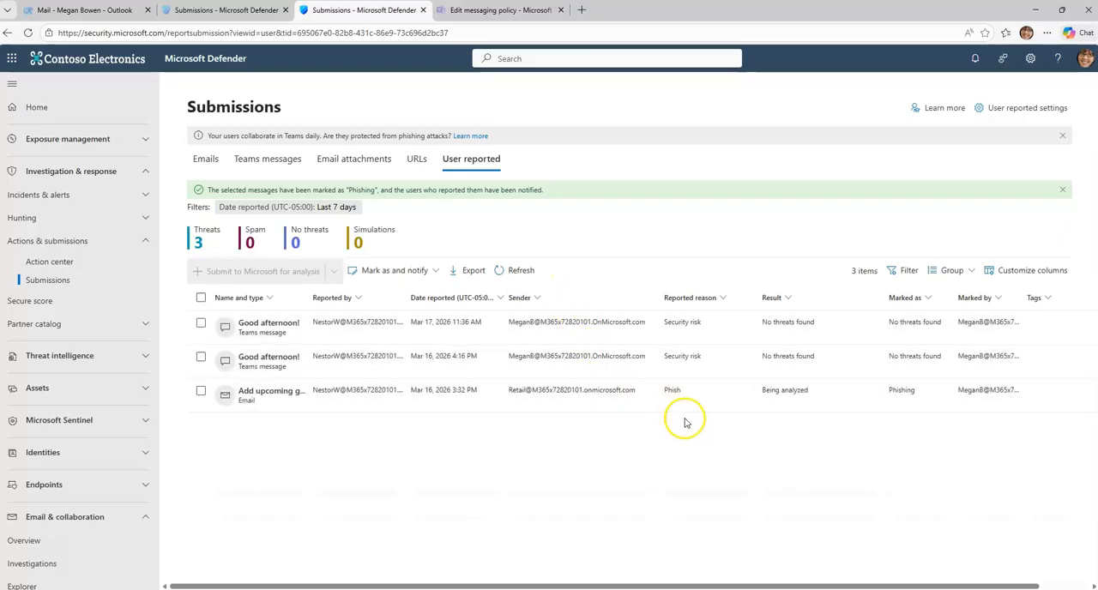
click(673, 398)
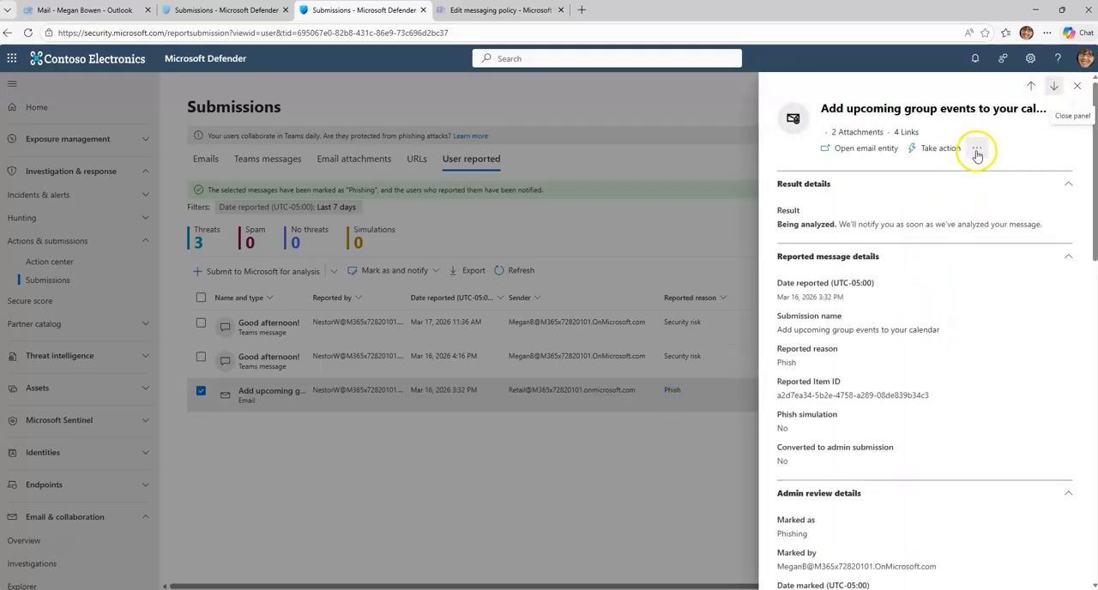
click(977, 149)
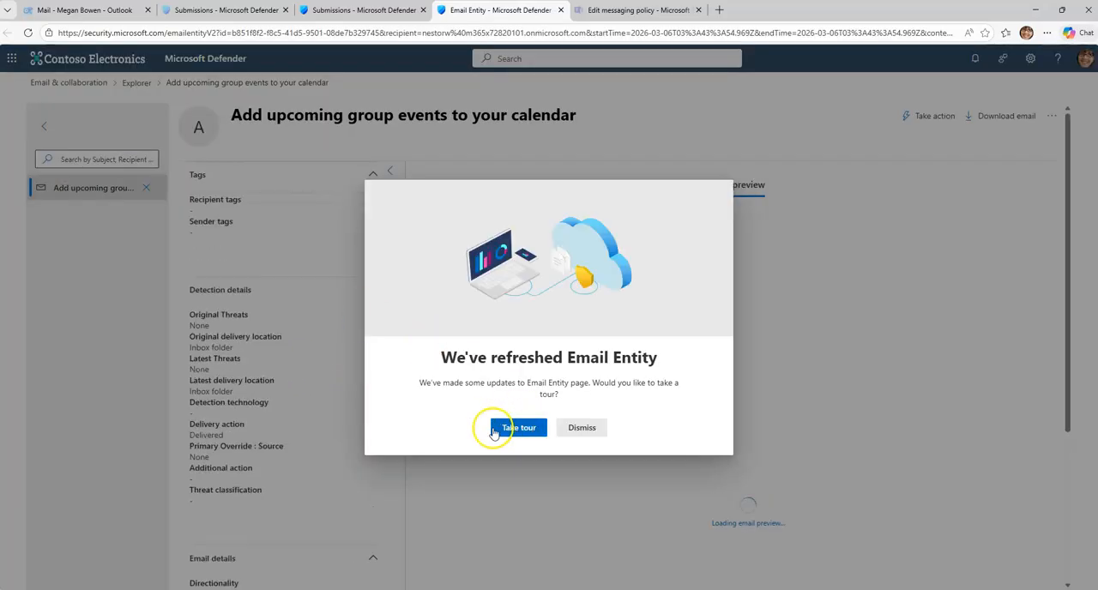
click(582, 429)
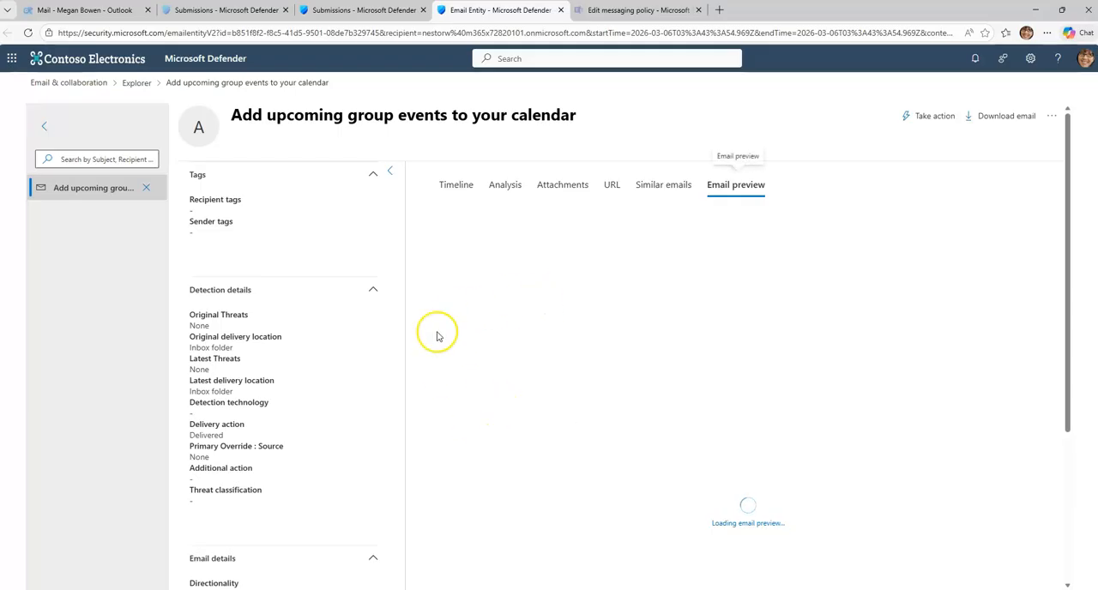
Step: Examine the message content and detection details in the email preview, and return to the user reported submissions list
scroll(304, 349, down, 3)
scroll(319, 368, up, 5)
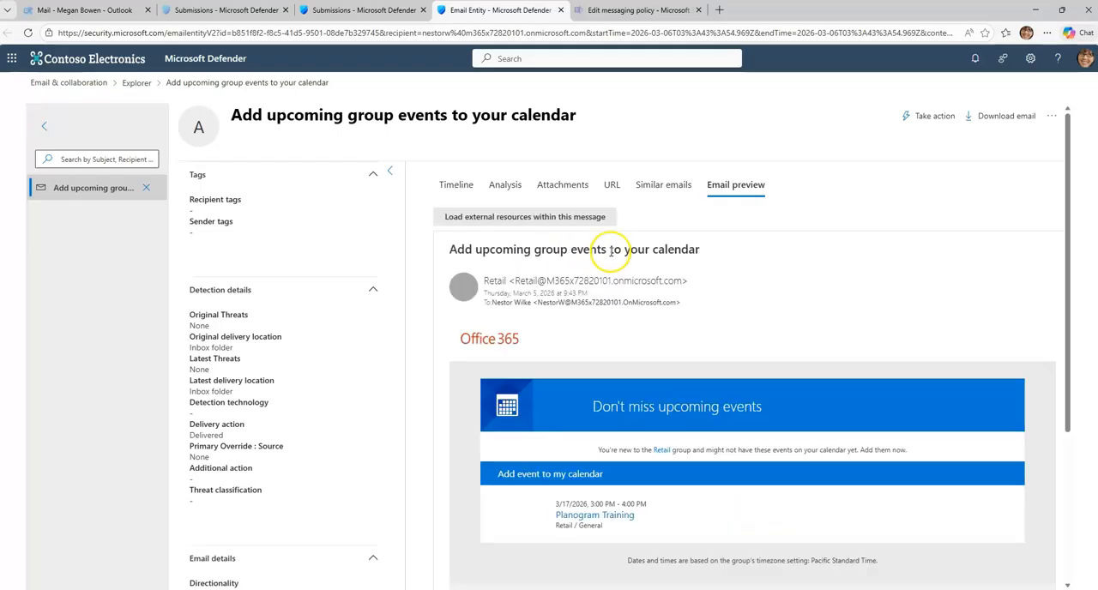
scroll(614, 268, down, 5)
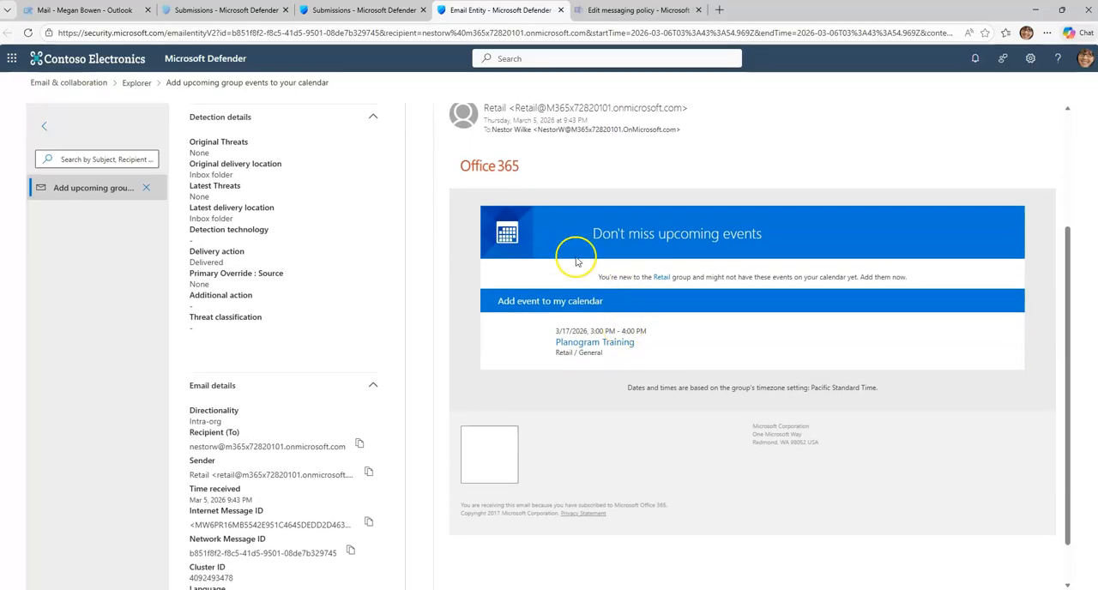
scroll(550, 244, up, 5)
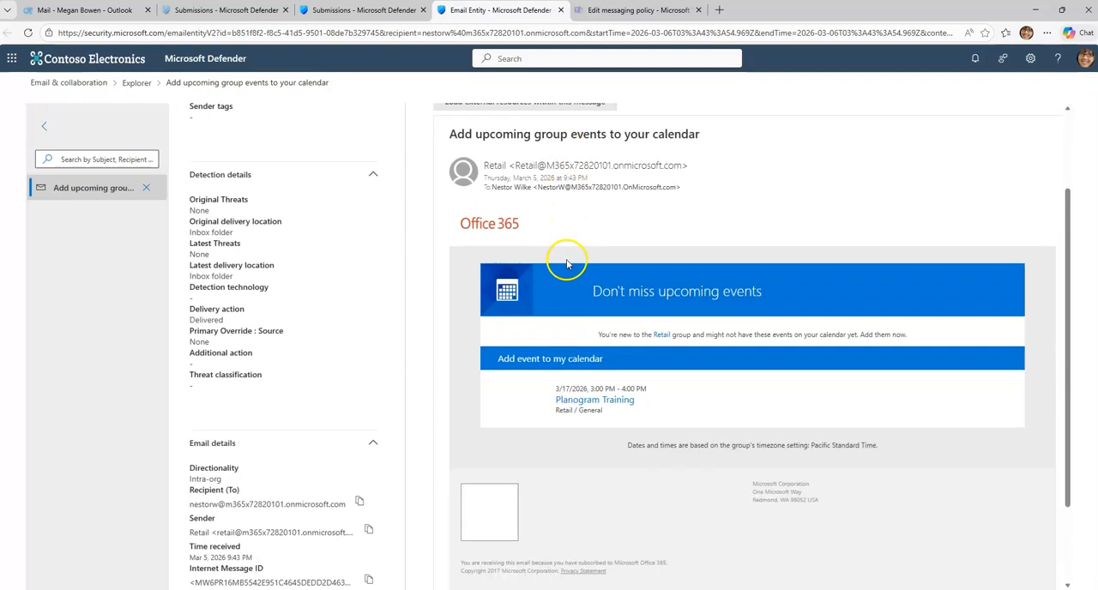
click(561, 10)
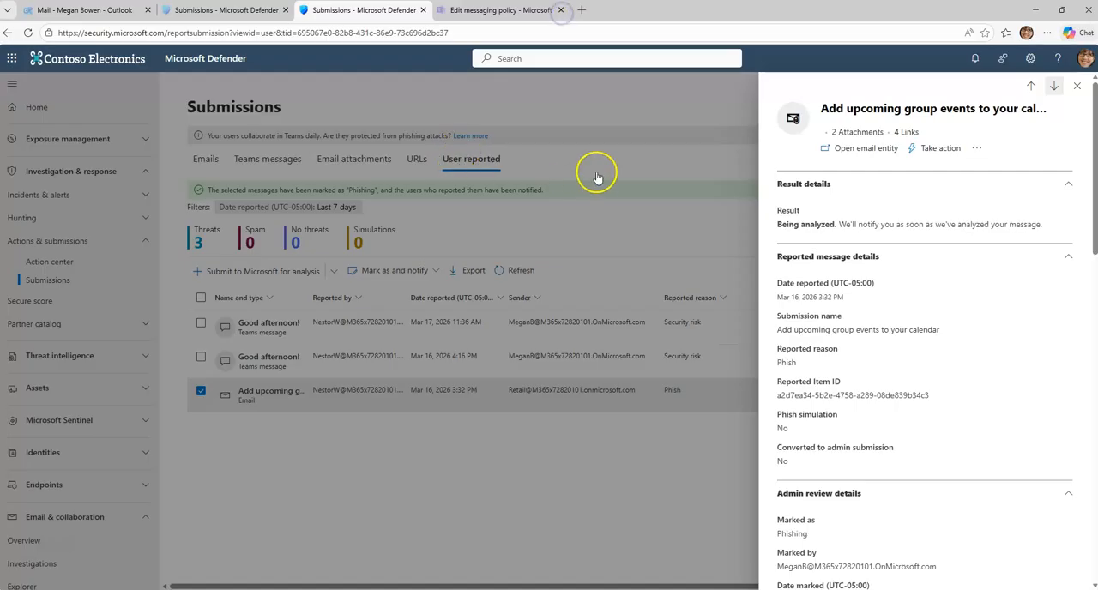
click(1077, 86)
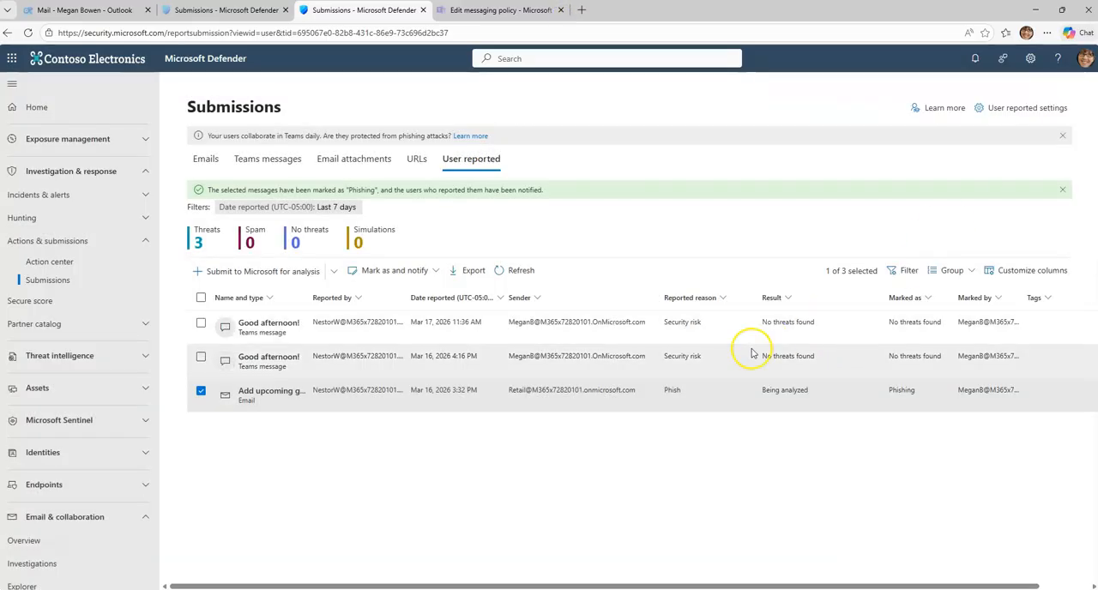